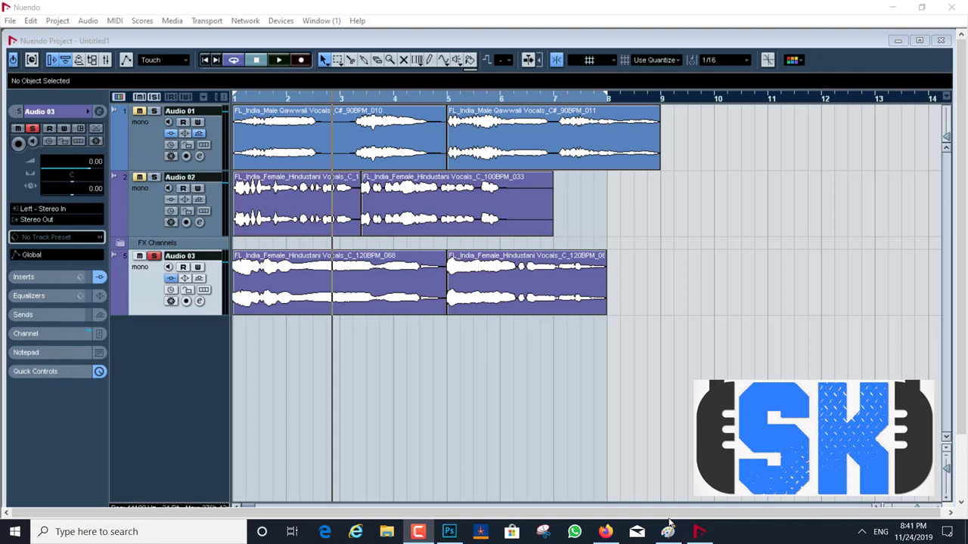
Switch to Paint and brush a horizontal wavy line with a column of four boxes beside it
click(669, 530)
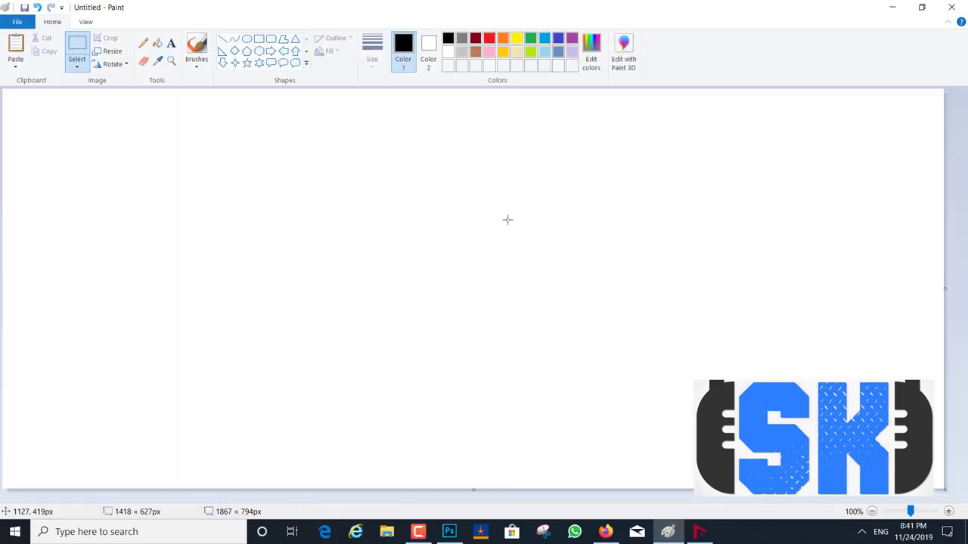
click(197, 49)
mouse_move(165, 216)
mouse_down()
mouse_move(203, 217)
mouse_move(291, 197)
mouse_move(436, 197)
mouse_up()
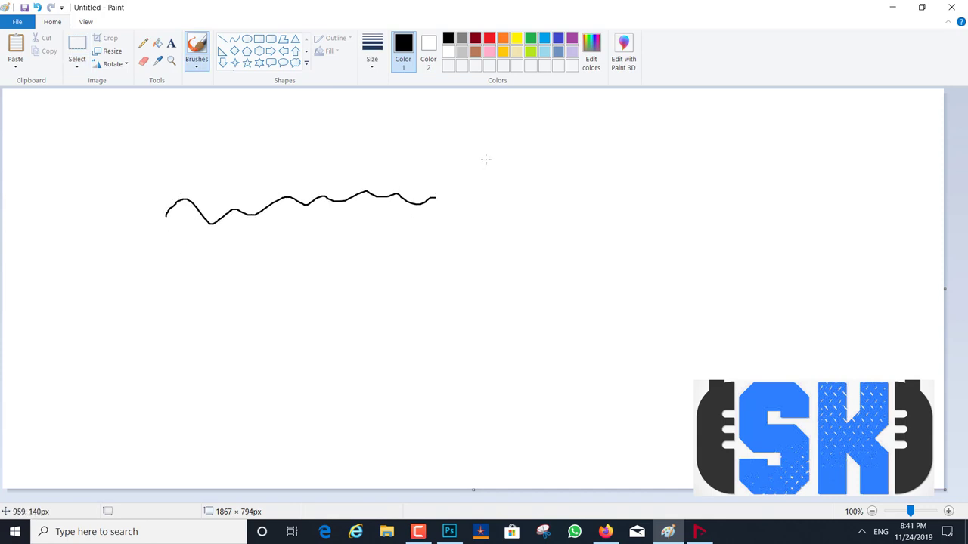
mouse_move(485, 159)
mouse_down()
mouse_move(531, 203)
mouse_move(592, 203)
mouse_move(591, 152)
mouse_move(480, 154)
mouse_up()
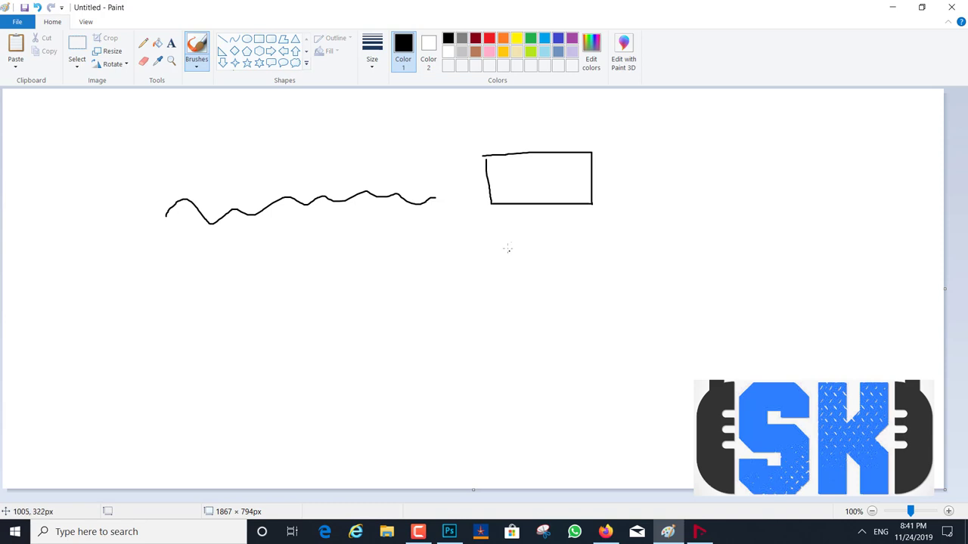
mouse_move(499, 232)
mouse_down()
mouse_move(602, 269)
mouse_move(601, 242)
mouse_move(582, 229)
mouse_move(500, 230)
mouse_up()
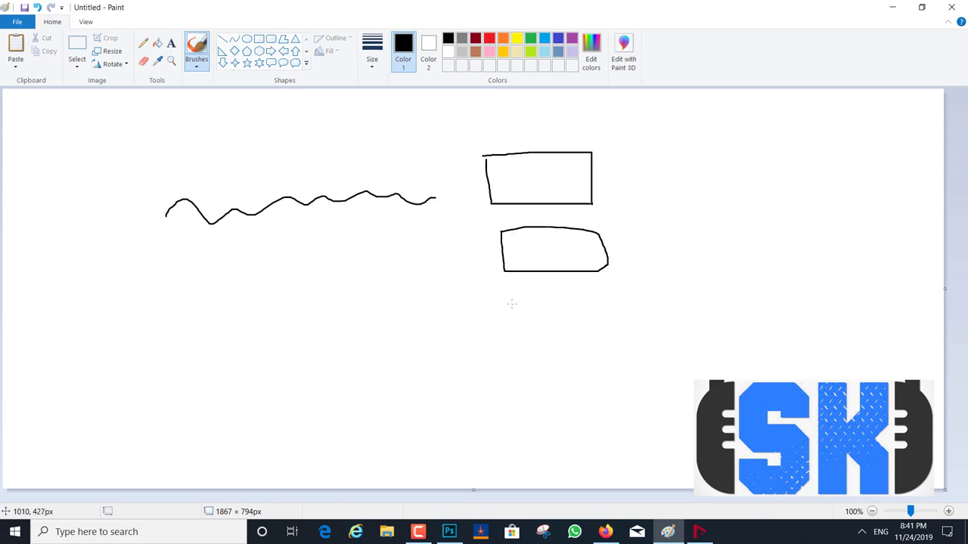
mouse_move(511, 304)
mouse_down()
mouse_move(513, 354)
mouse_move(627, 356)
mouse_move(628, 334)
mouse_move(519, 313)
mouse_up()
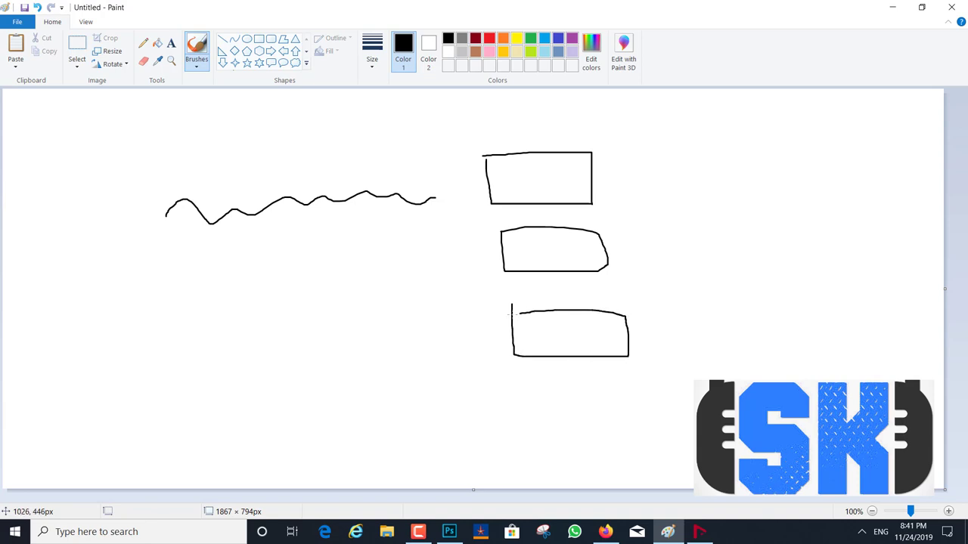
mouse_move(522, 392)
mouse_down()
mouse_move(649, 439)
mouse_move(582, 390)
mouse_move(522, 393)
mouse_up()
Brush a check mark beside each of the four boxes and draw two more boxes to their right
drag(598, 173, 630, 158)
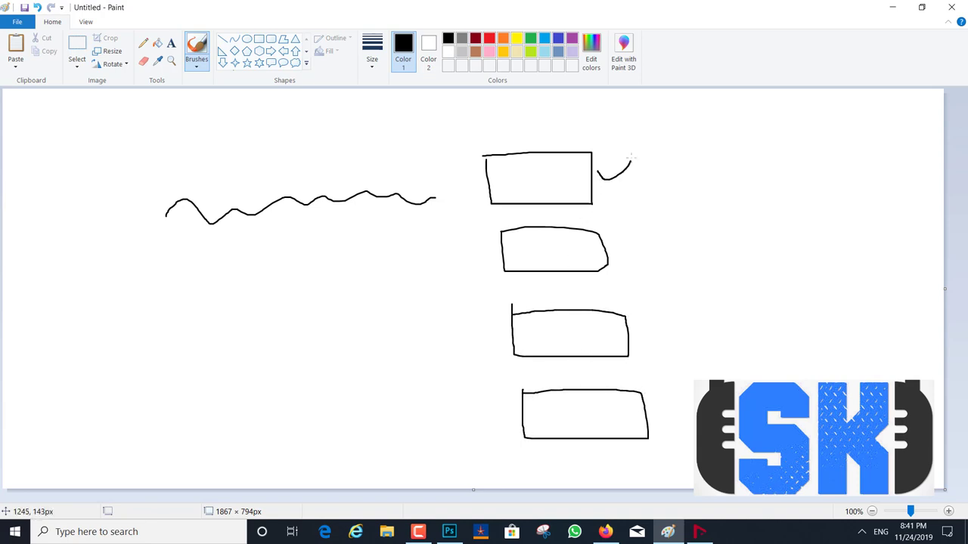
drag(623, 246, 646, 235)
drag(637, 329, 670, 302)
drag(658, 415, 689, 399)
mouse_move(661, 158)
mouse_down()
mouse_move(754, 159)
mouse_move(755, 201)
mouse_move(690, 208)
mouse_move(672, 200)
mouse_move(665, 160)
mouse_up()
mouse_move(694, 241)
mouse_down()
mouse_move(775, 229)
mouse_move(777, 284)
mouse_move(696, 285)
mouse_move(695, 236)
mouse_up()
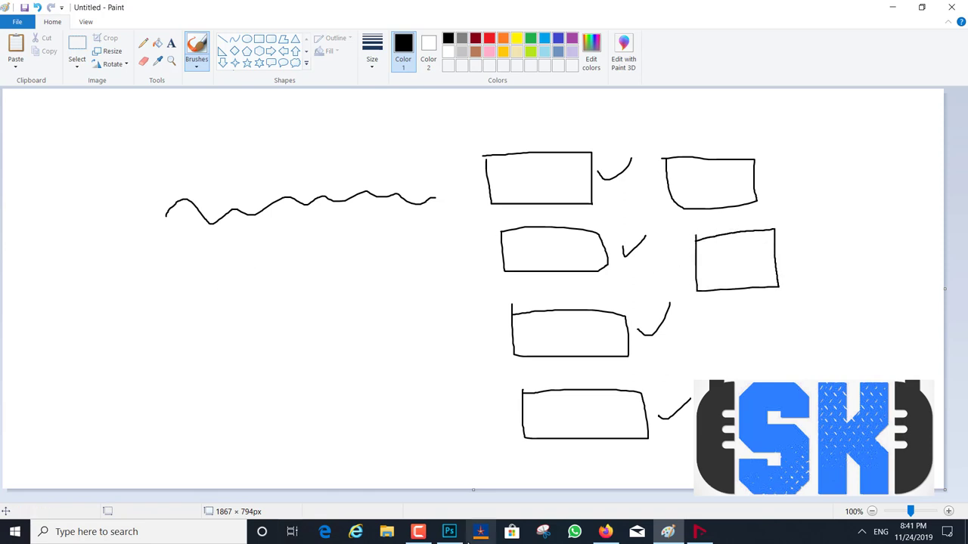
Switch to Firefox and search Google in a new tab for "spark condenser microphone"
click(607, 533)
key(ctrl+t)
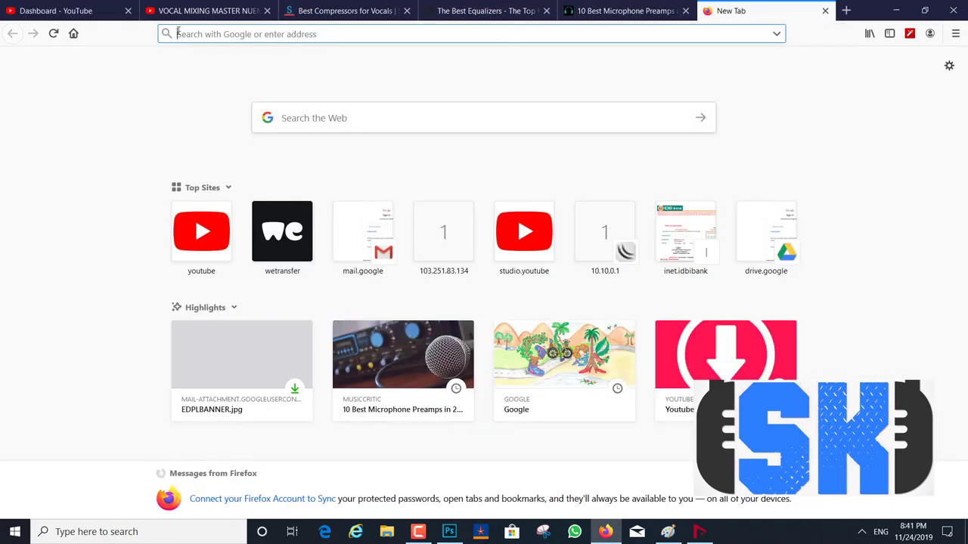
click(74, 33)
text(S)
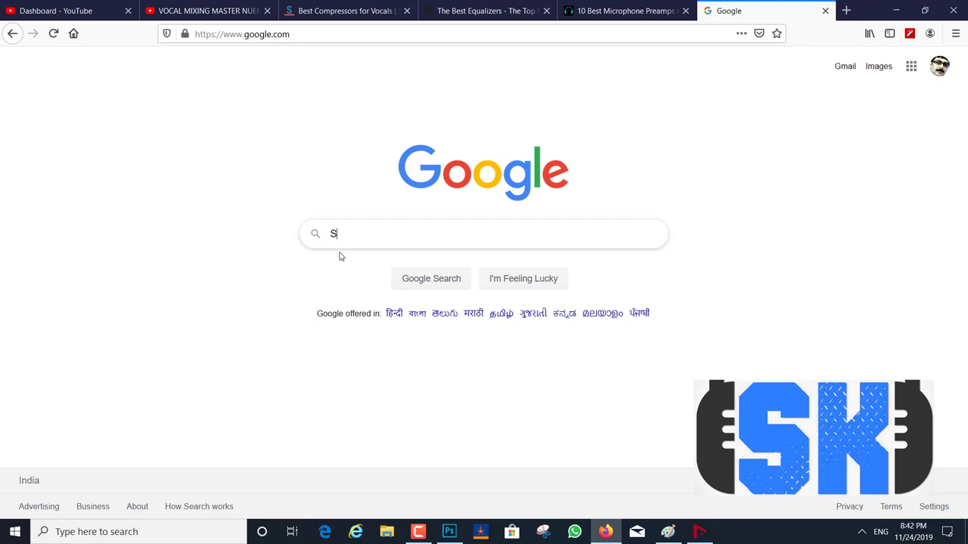
text(PARK)
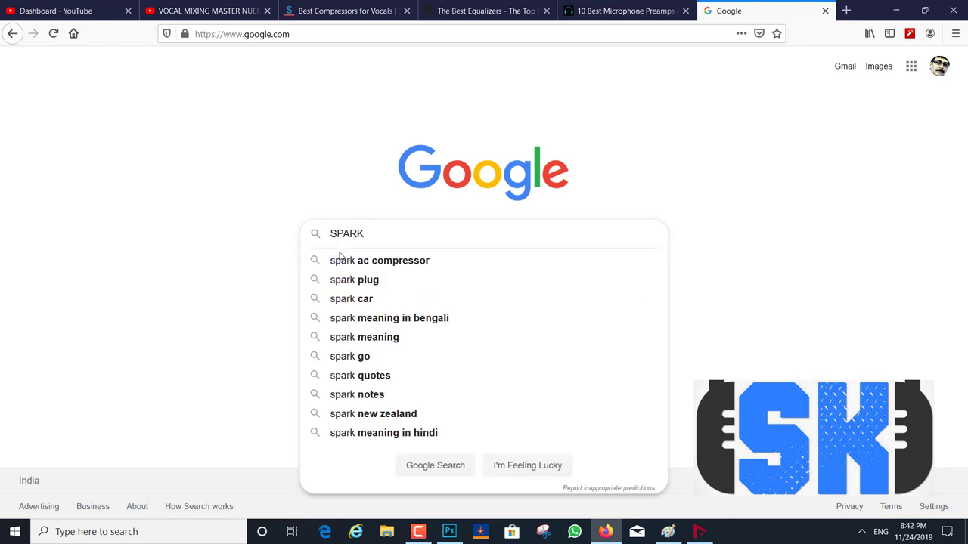
text( CONDEN)
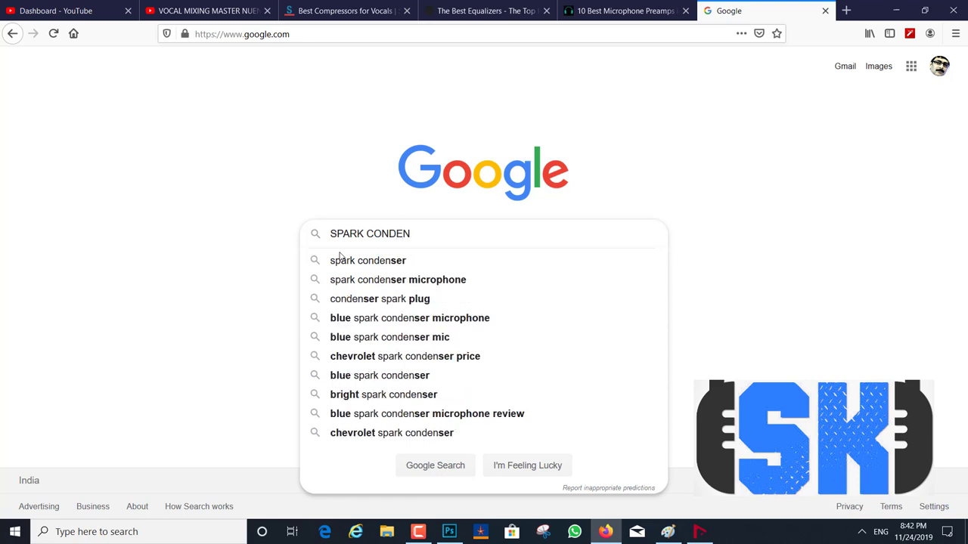
key(Down)
key(Down)
key(Return)
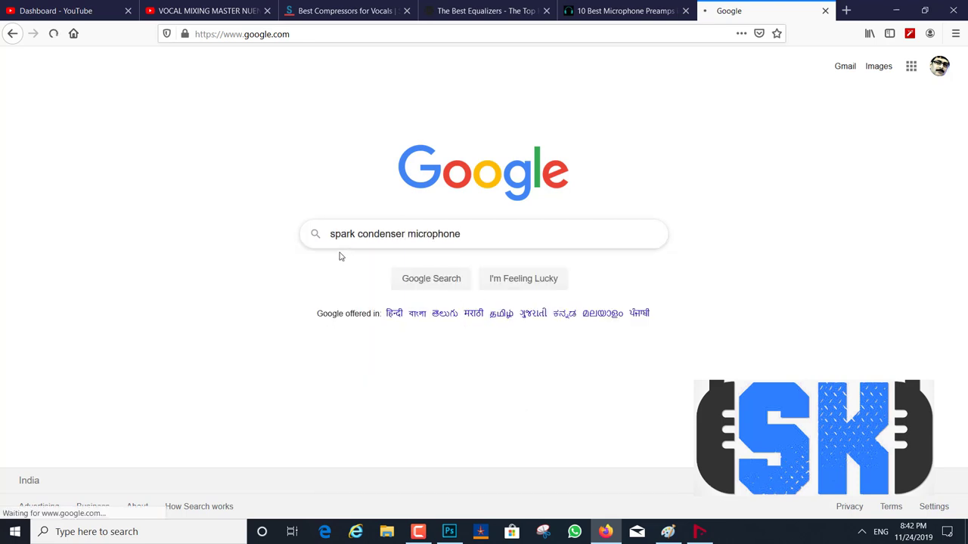
Open the Amazon listing for the Blue Spark SL Mic, highlight its price, and return to Paint
click(140, 234)
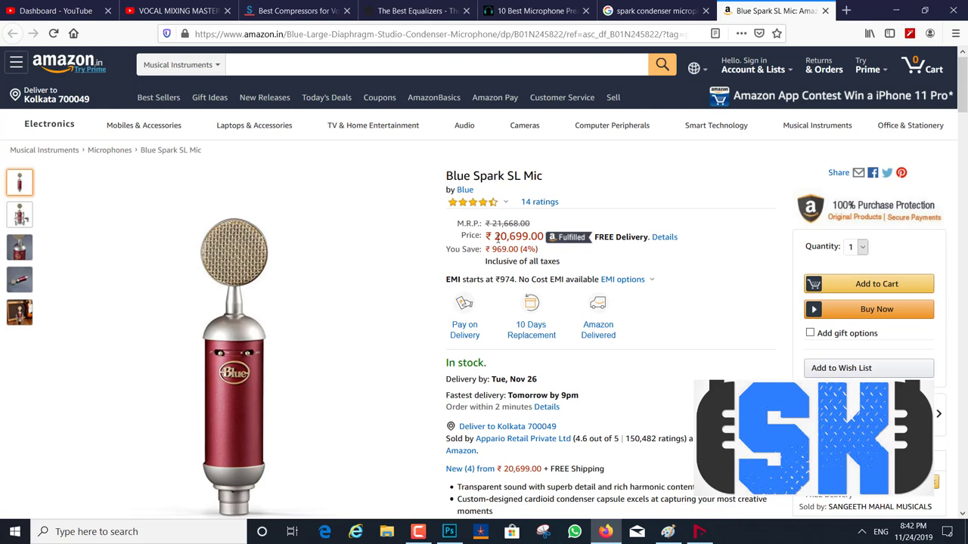
drag(495, 236, 545, 236)
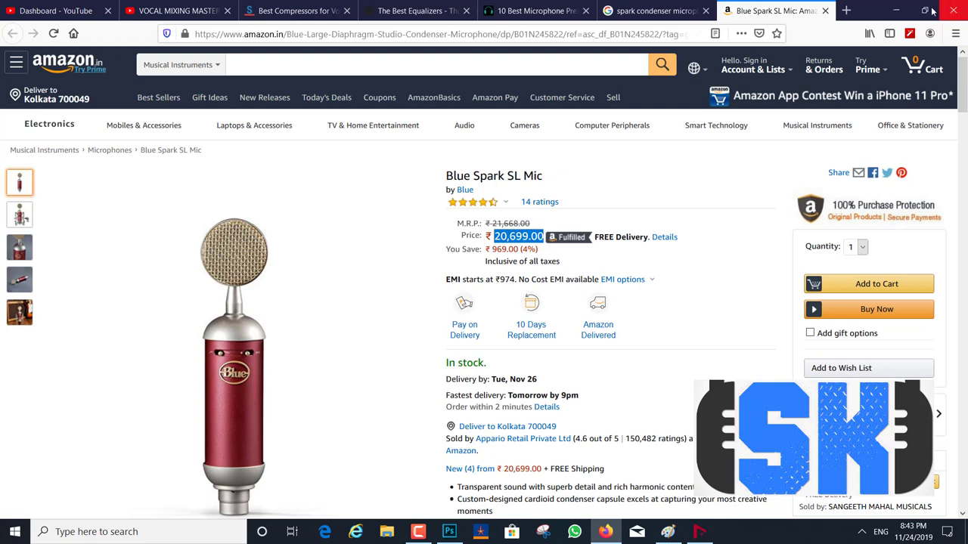
click(896, 10)
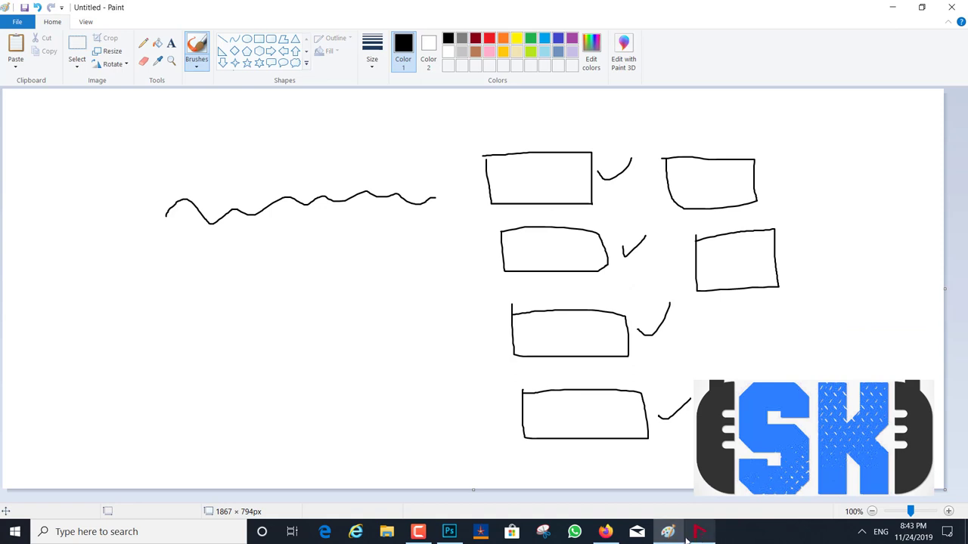
Brush a check mark beside each of the two right-hand boxes
click(418, 533)
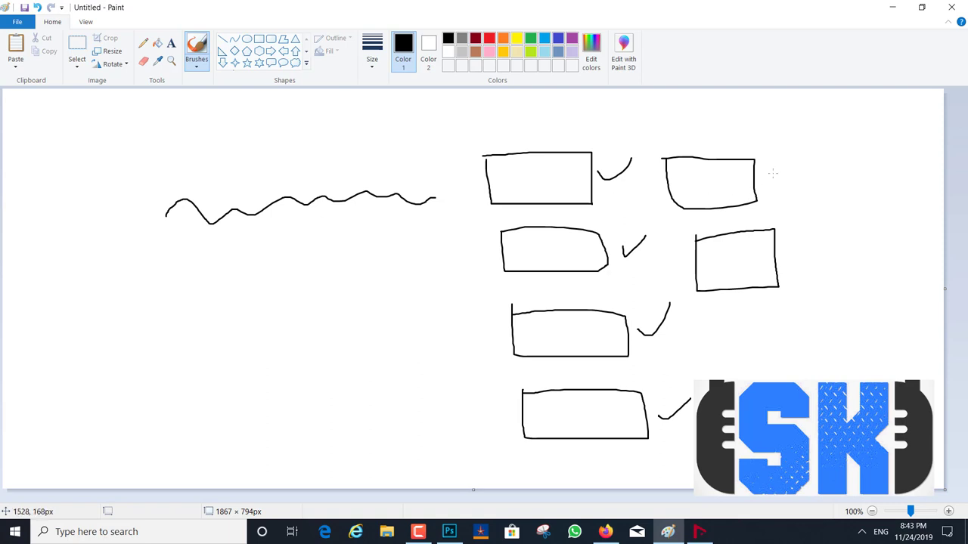
drag(773, 172, 812, 141)
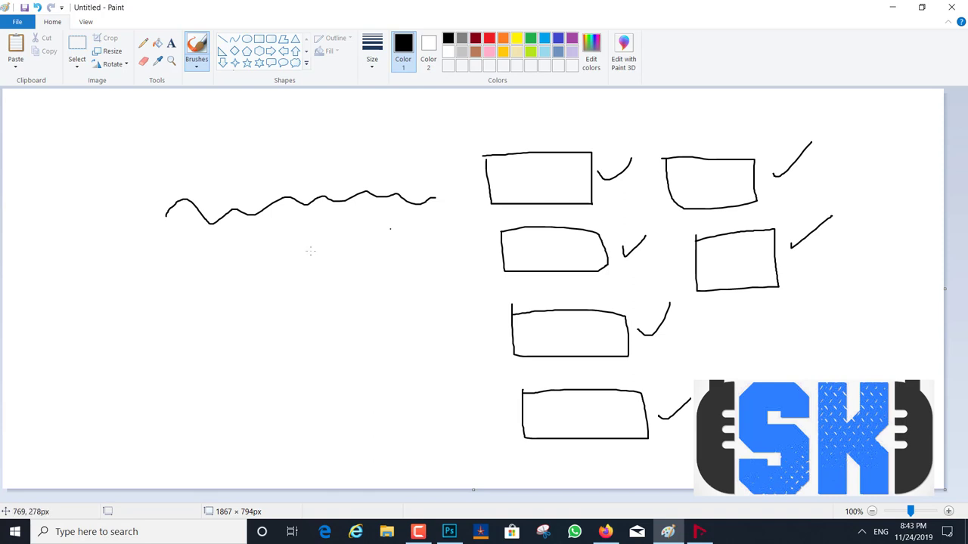
drag(140, 260, 142, 311)
Clear the whole drawing from the canvas
click(77, 47)
mouse_move(76, 105)
mouse_down()
mouse_move(368, 416)
mouse_move(784, 485)
mouse_move(912, 457)
mouse_up()
key(Delete)
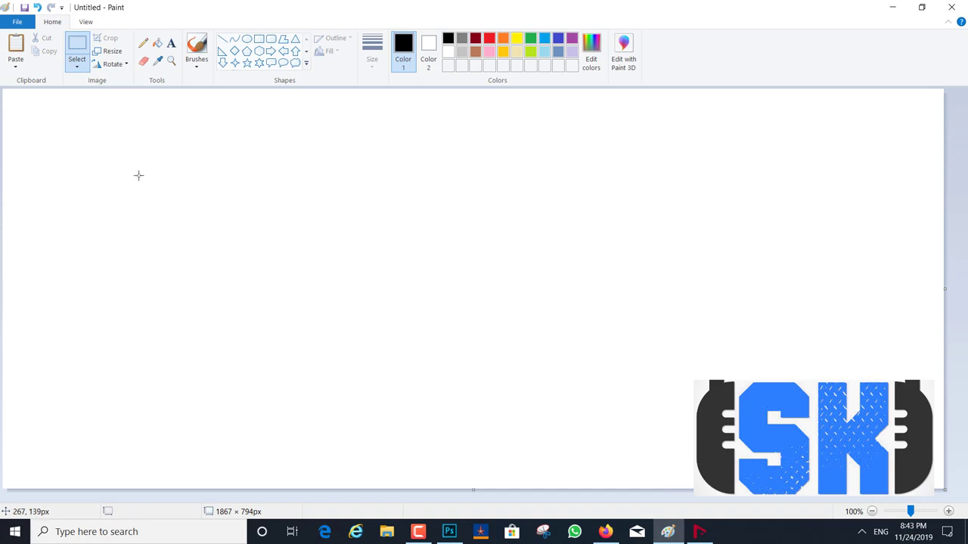
Brush two large boxes side by side across the upper canvas, the right one wider
drag(137, 158, 369, 246)
click(197, 46)
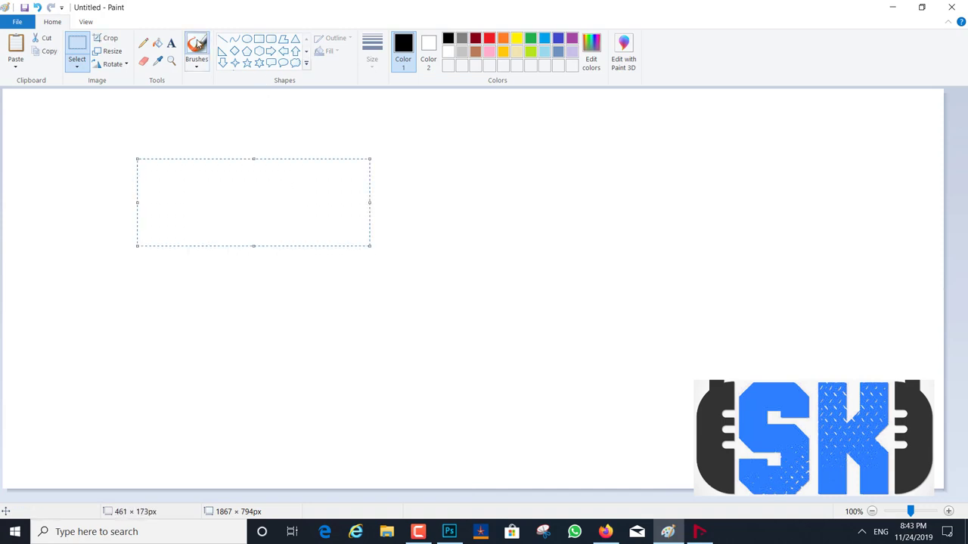
mouse_move(80, 161)
mouse_down()
mouse_move(81, 240)
mouse_move(215, 245)
mouse_move(258, 235)
mouse_move(260, 155)
mouse_move(85, 160)
mouse_up()
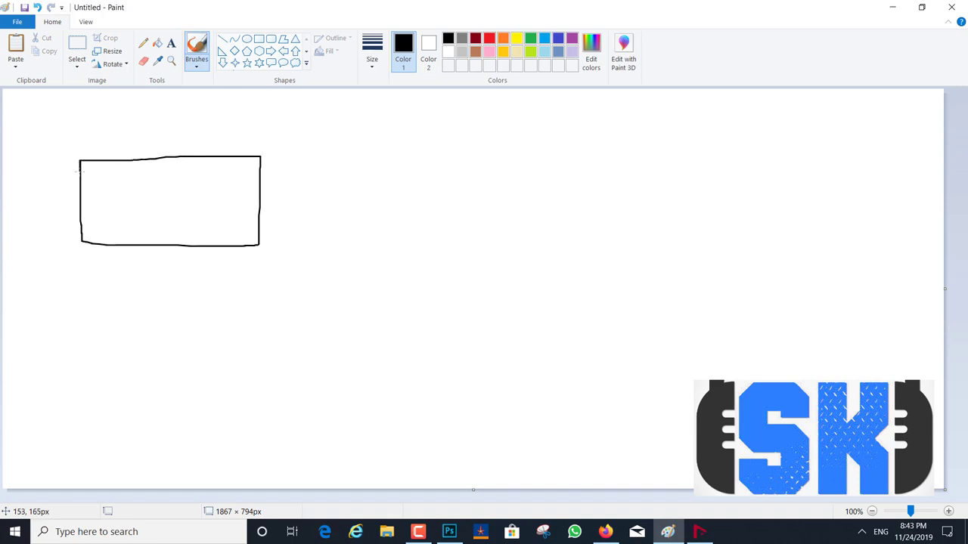
mouse_move(408, 150)
mouse_down()
mouse_move(437, 232)
mouse_move(679, 230)
mouse_move(672, 160)
mouse_move(627, 151)
mouse_move(401, 152)
mouse_up()
click(422, 165)
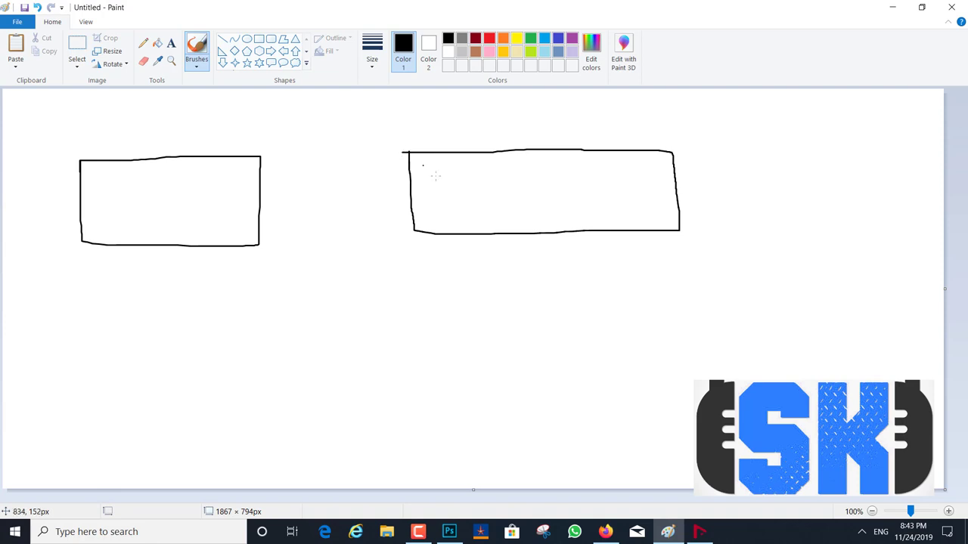
Handwrite 70000 in the right box and 12 in the left box, and outline a thin bar below the 70000
drag(493, 174, 495, 221)
mouse_move(525, 180)
mouse_down()
mouse_move(517, 197)
mouse_move(540, 173)
mouse_move(576, 184)
mouse_move(576, 166)
mouse_up()
mouse_move(128, 191)
mouse_down()
mouse_move(137, 217)
mouse_move(146, 193)
mouse_move(180, 187)
mouse_up()
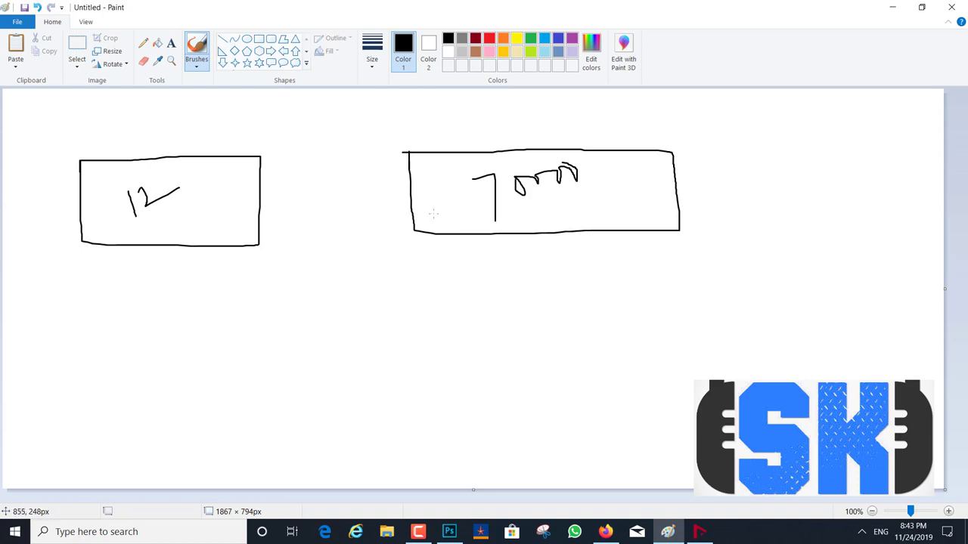
mouse_move(432, 214)
mouse_down()
mouse_move(642, 207)
mouse_move(661, 192)
mouse_move(434, 201)
mouse_move(434, 213)
mouse_up()
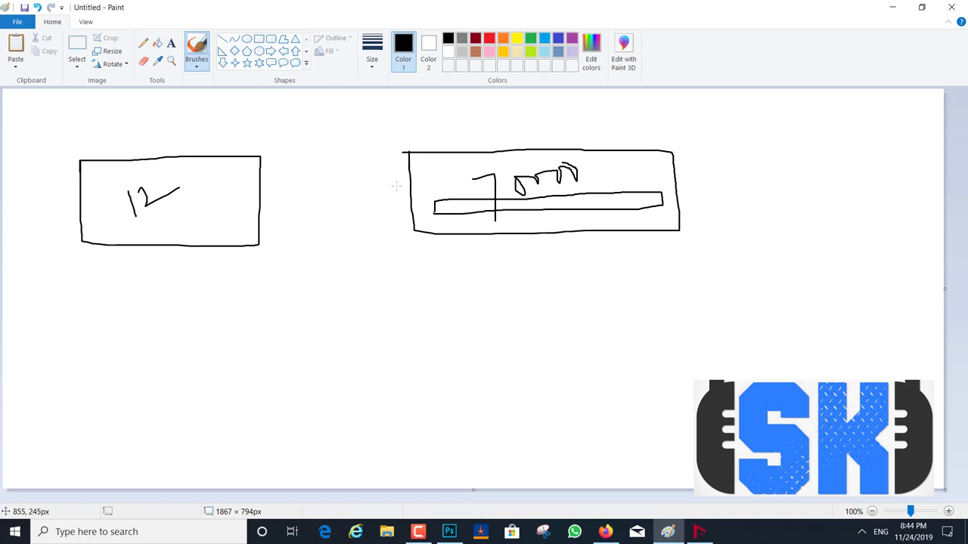
Brush a check mark on the left box, a cross beside the right box, and the digits 6 and 7 below
mouse_move(228, 179)
mouse_down()
mouse_move(239, 192)
mouse_move(296, 146)
mouse_up()
mouse_move(681, 168)
mouse_down()
mouse_move(737, 201)
mouse_move(686, 241)
mouse_up()
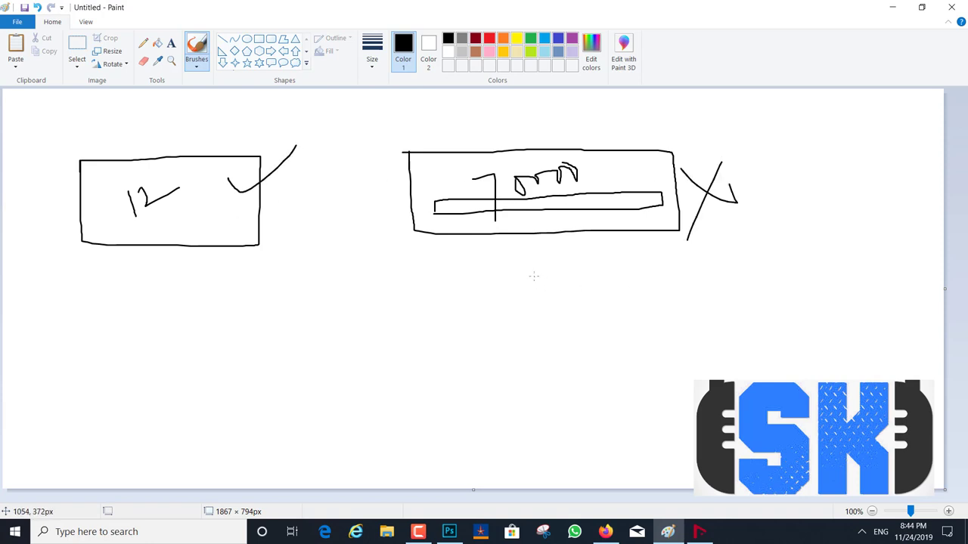
mouse_move(534, 278)
mouse_down()
mouse_move(549, 308)
mouse_move(545, 297)
mouse_move(525, 309)
mouse_move(576, 339)
mouse_move(575, 390)
mouse_move(582, 354)
mouse_up()
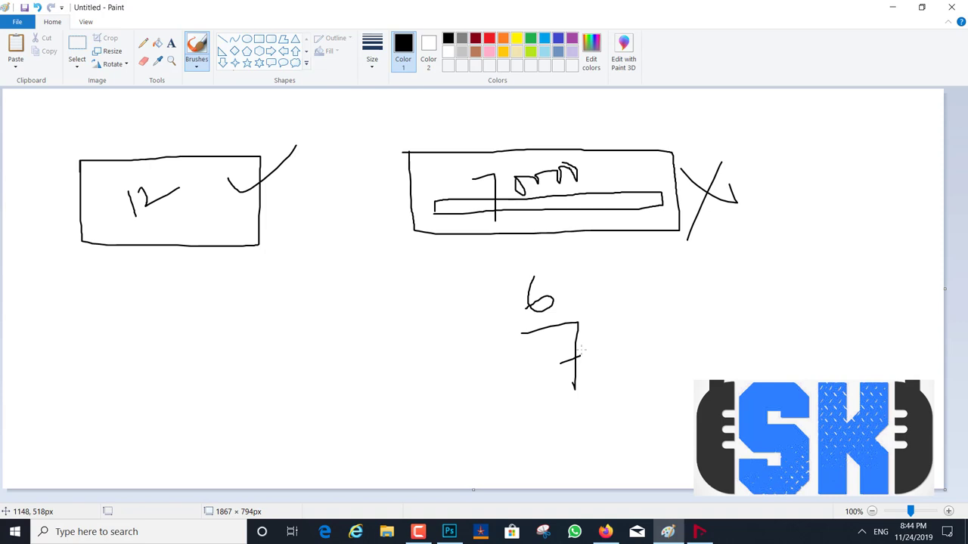
Brush a check mark above the right box, a circle below the left box, and an oval around the 70000
drag(452, 129, 488, 112)
mouse_move(188, 338)
mouse_down()
mouse_move(236, 362)
mouse_move(226, 327)
mouse_move(183, 337)
mouse_up()
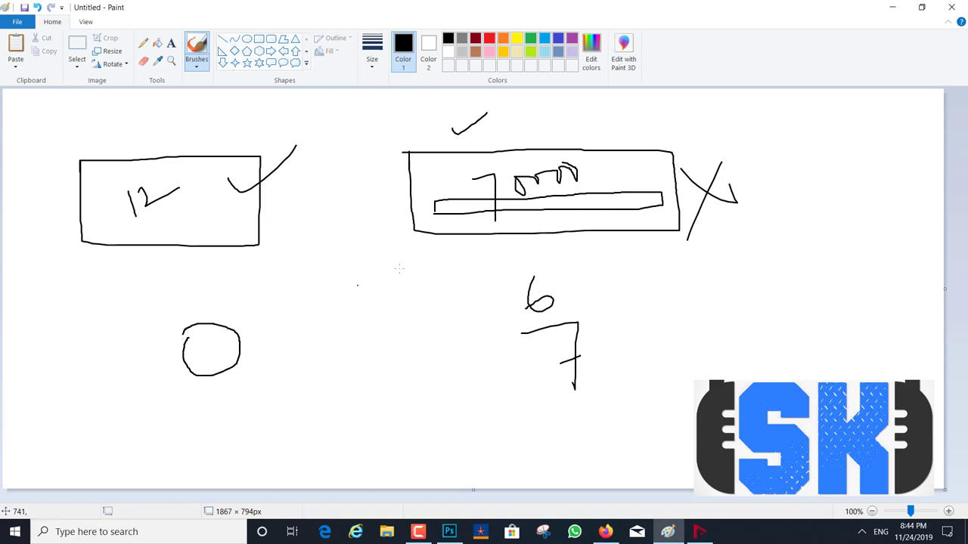
mouse_move(463, 159)
mouse_down()
mouse_move(454, 195)
mouse_move(481, 236)
mouse_move(563, 224)
mouse_move(609, 177)
mouse_move(531, 142)
mouse_move(461, 159)
mouse_up()
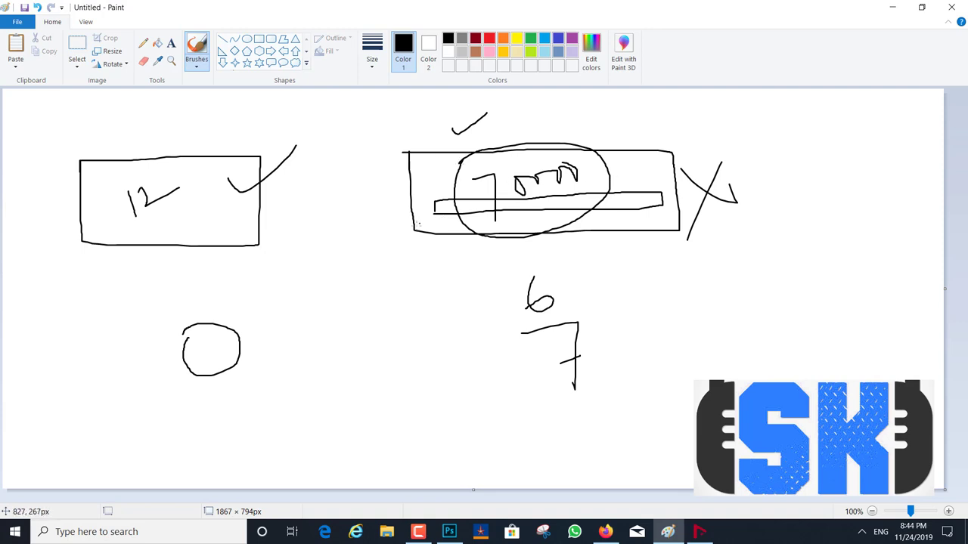
Brush a small circle between the two large boxes and two upright microphone-like shapes with short stems beside it
mouse_move(308, 243)
mouse_down()
mouse_move(317, 276)
mouse_move(332, 251)
mouse_move(304, 249)
mouse_up()
mouse_move(380, 267)
mouse_down()
mouse_move(376, 328)
mouse_move(402, 341)
mouse_move(395, 268)
mouse_move(379, 268)
mouse_up()
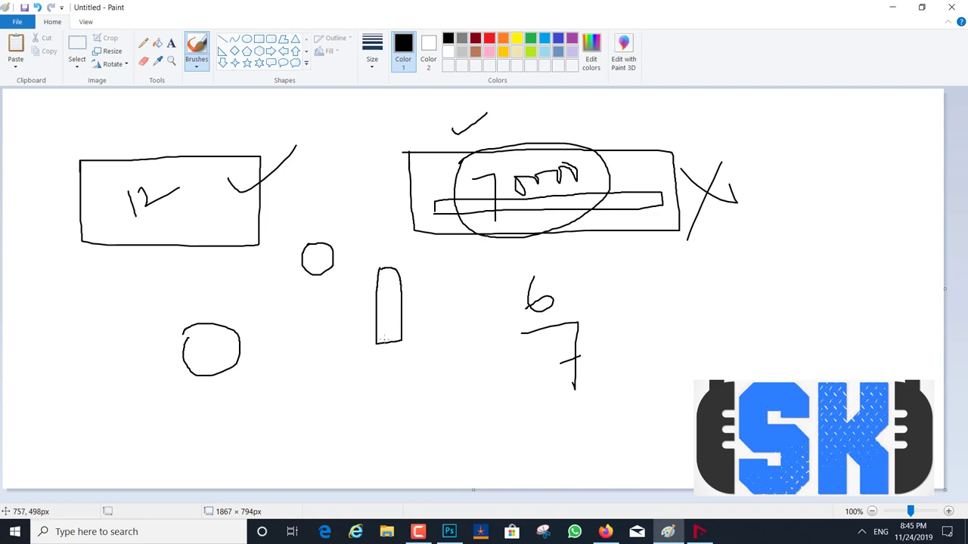
drag(384, 339, 388, 349)
mouse_move(416, 263)
mouse_down()
mouse_move(423, 337)
mouse_move(445, 333)
mouse_move(417, 262)
mouse_up()
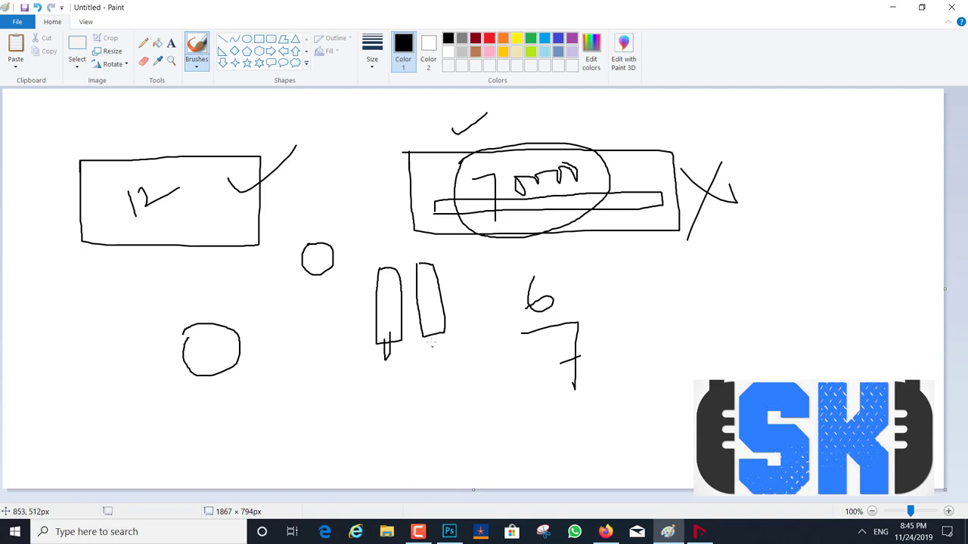
mouse_move(429, 321)
mouse_down()
mouse_move(433, 355)
mouse_move(444, 352)
mouse_move(429, 322)
mouse_up()
Switch to Firefox and search Amazon's Musical Instruments for "microphone acoustic foam"
click(606, 532)
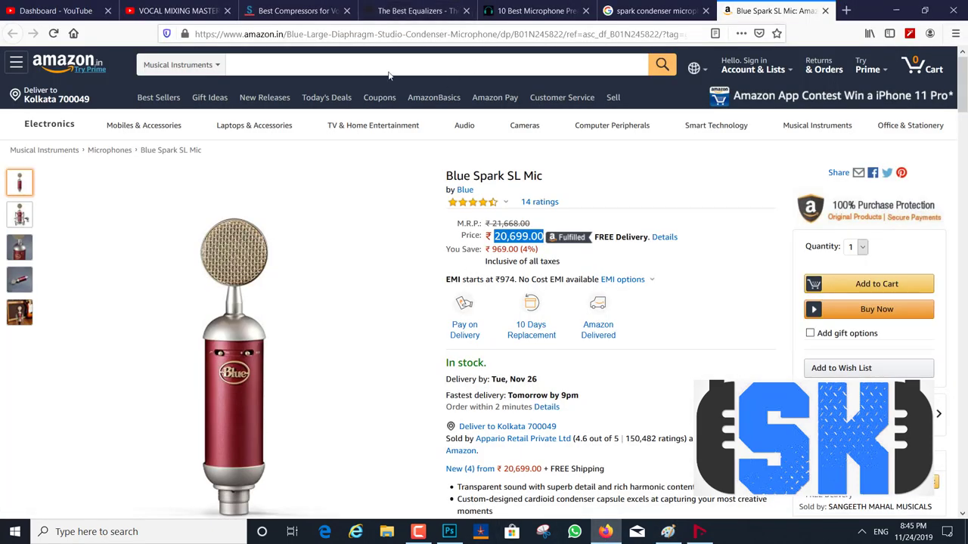
click(359, 70)
text(MI)
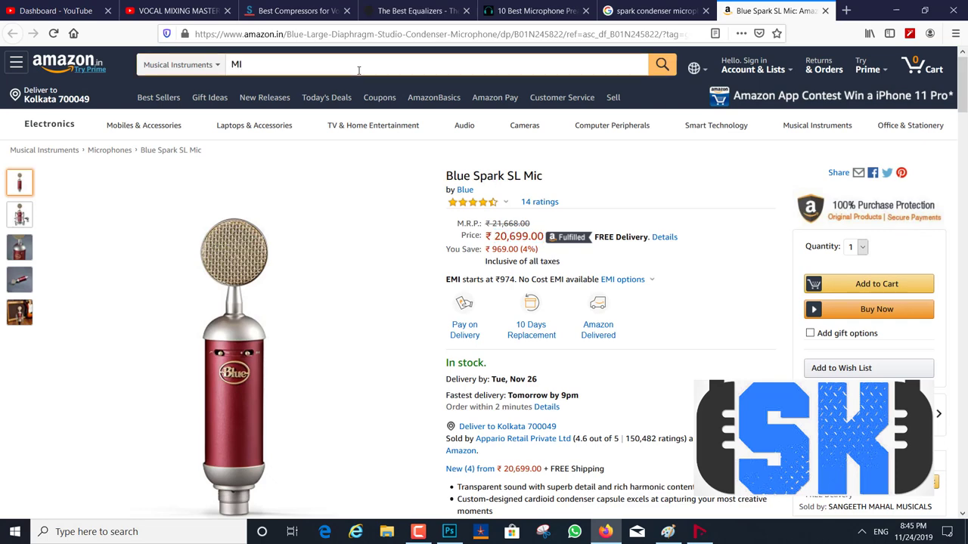
text(CROP)
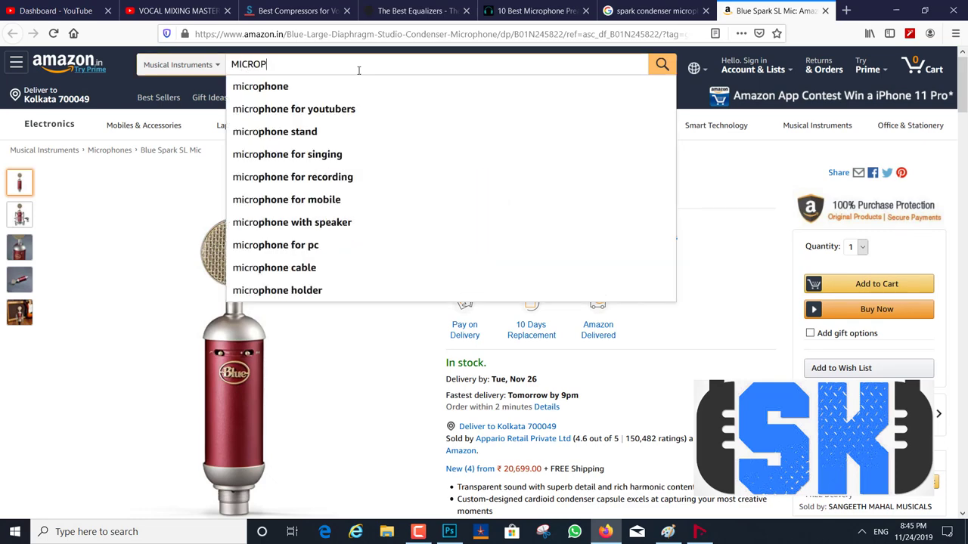
text(HONE)
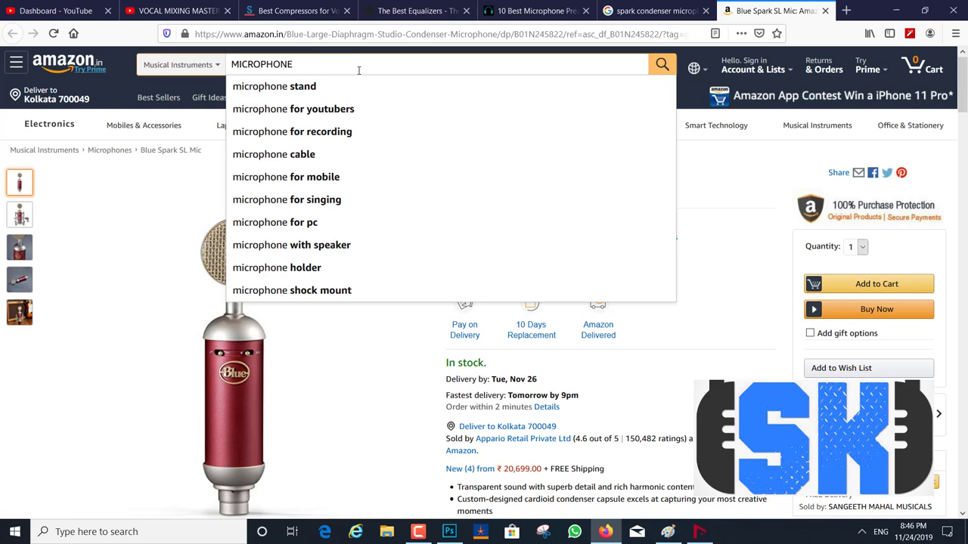
text(ACOUS)
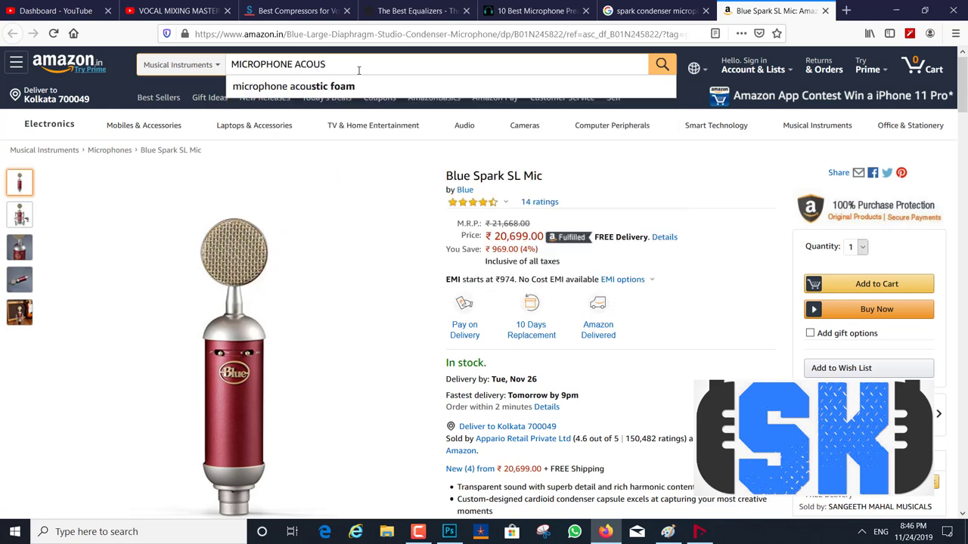
key(Down)
key(Return)
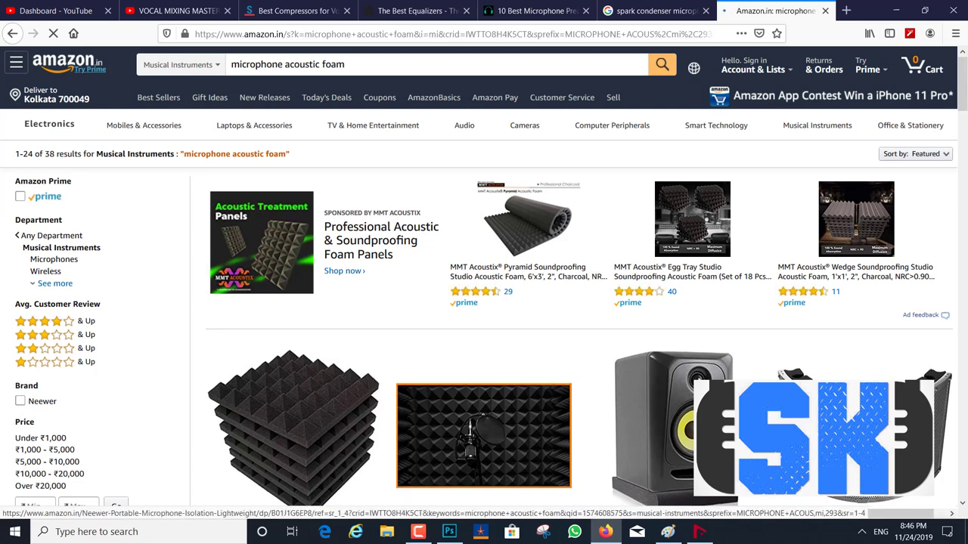
Open the Neewer Portable Microphone Acoustic Isolation Shield listing and look over its microphone photo and the related items
click(483, 435)
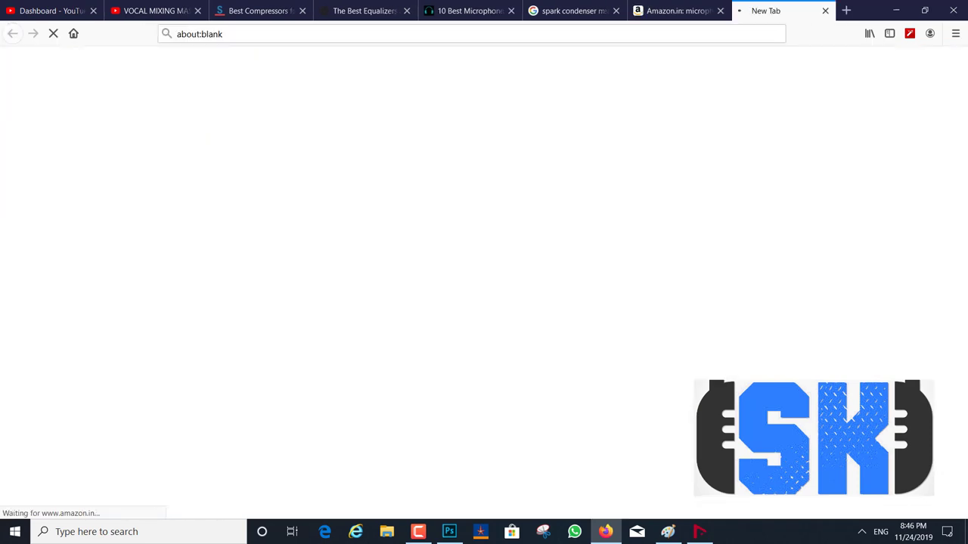
scroll(290, 323, down, 3)
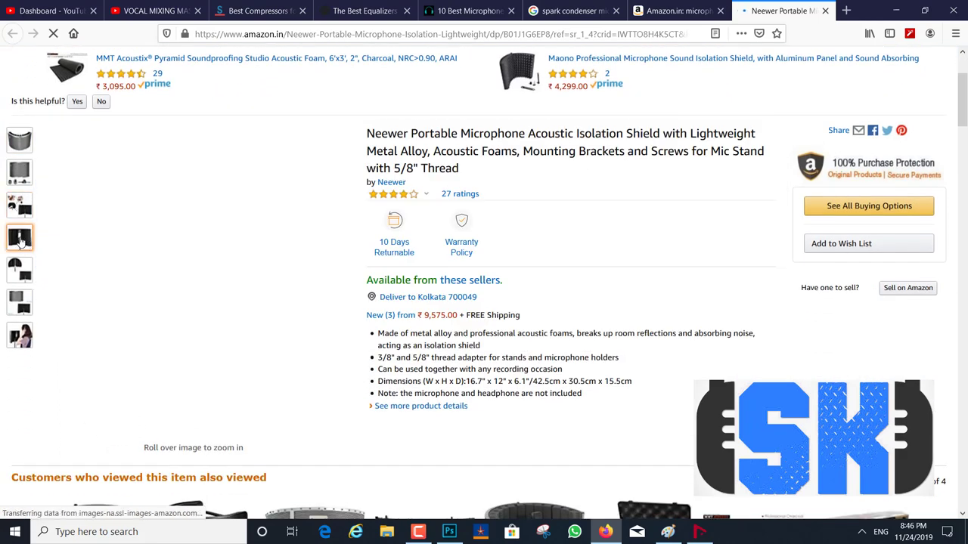
mouse_move(22, 240)
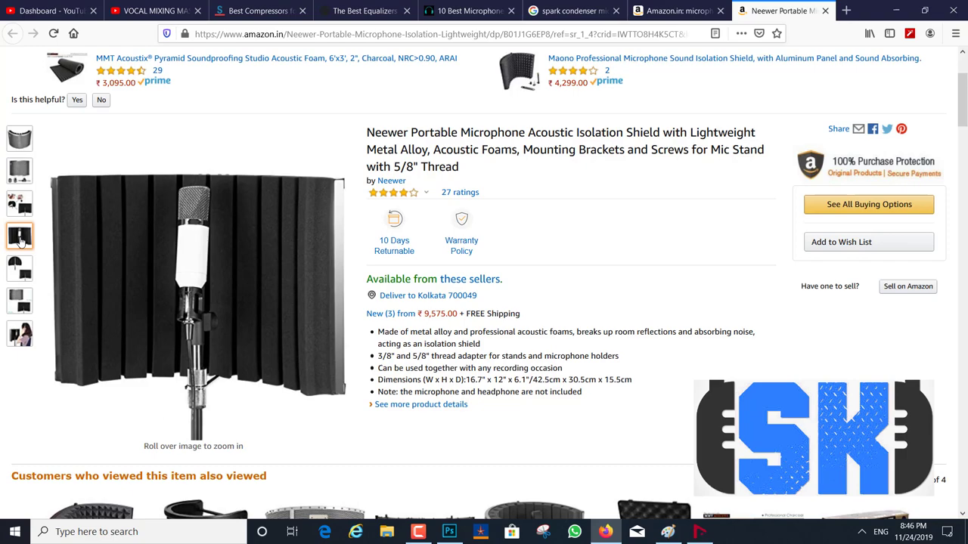
scroll(20, 239, down, 4)
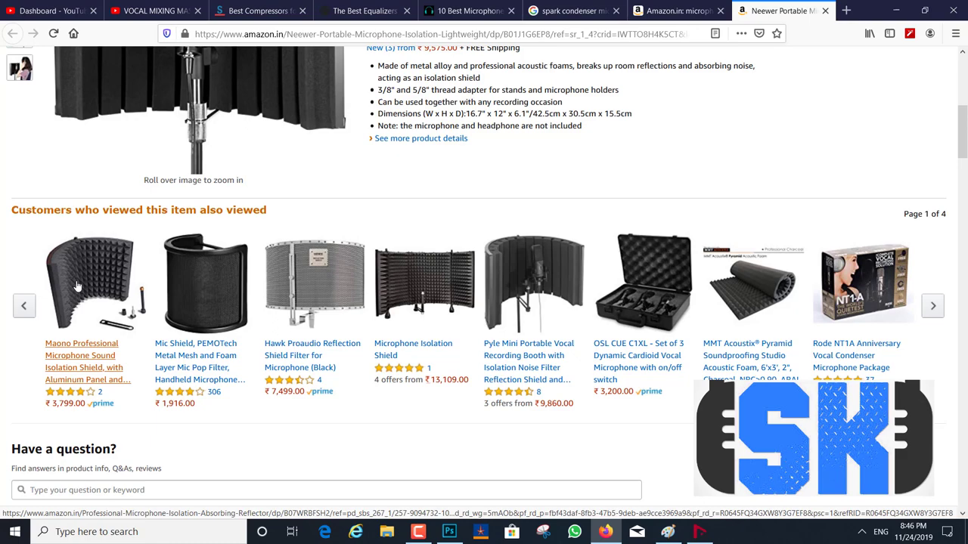
scroll(141, 242, up, 4)
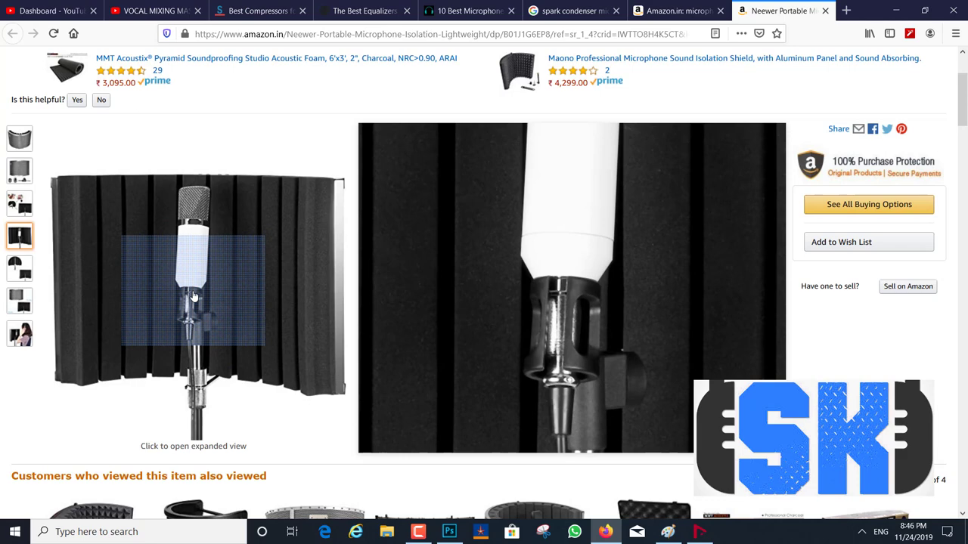
Switch to Paint and brush a downward arrow from the circle below the left box, plus a tall rectangle enclosing a small circle beside it
click(669, 533)
mouse_move(222, 363)
mouse_down()
mouse_move(224, 427)
mouse_move(236, 414)
mouse_up()
mouse_move(283, 337)
mouse_down()
mouse_move(273, 360)
mouse_move(290, 375)
mouse_move(308, 349)
mouse_move(288, 341)
mouse_move(259, 373)
mouse_move(260, 445)
mouse_move(351, 436)
mouse_move(334, 304)
mouse_move(254, 316)
mouse_up()
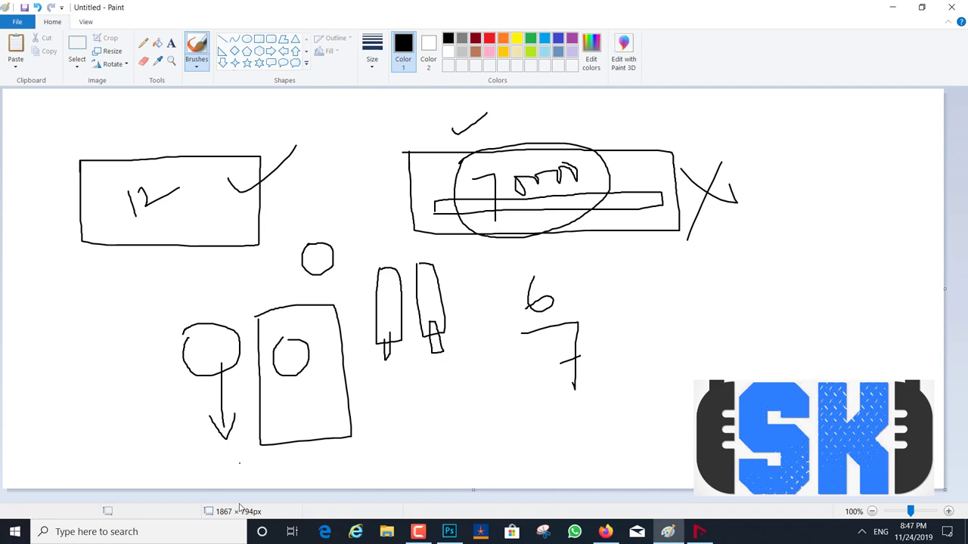
click(418, 533)
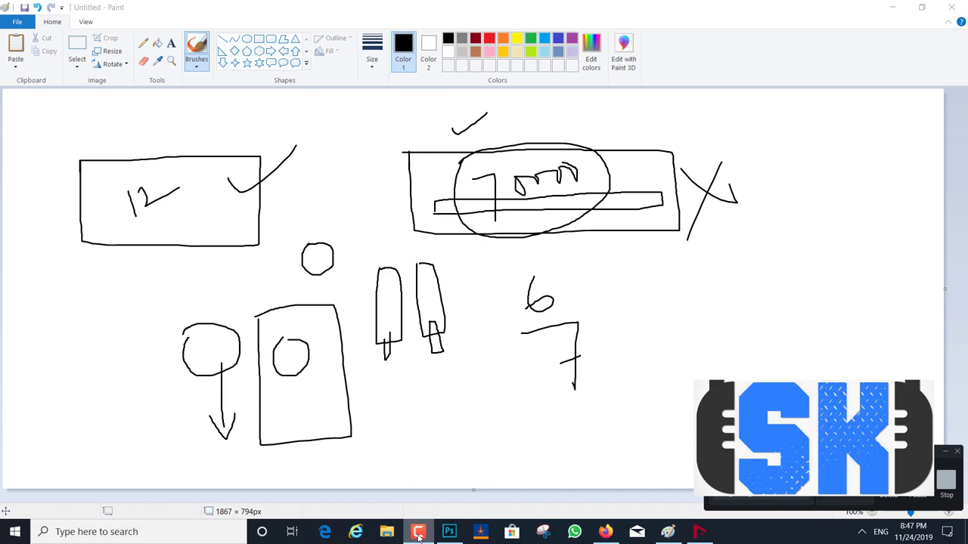
click(418, 532)
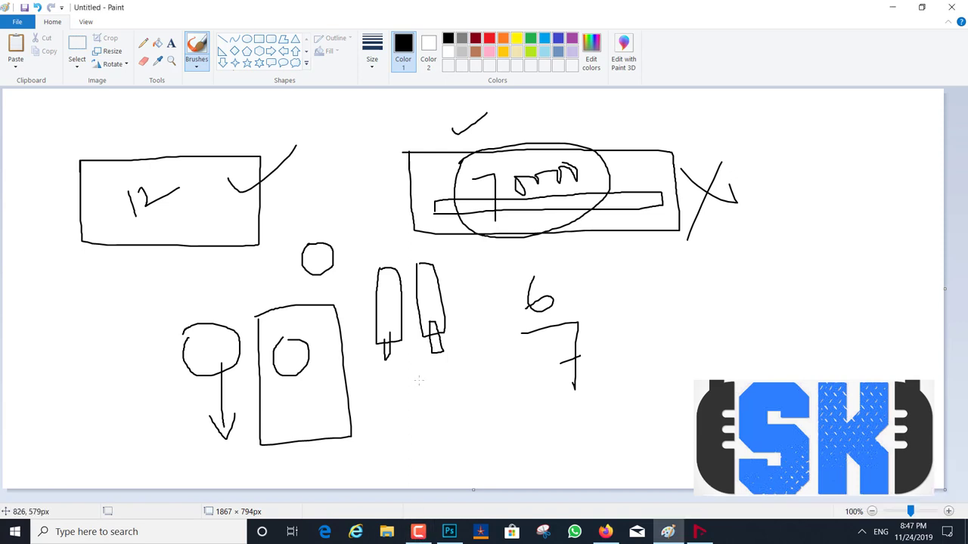
Switch to Nuendo and play the vocal recording from bar 1, stopping playback in bar 7
click(892, 7)
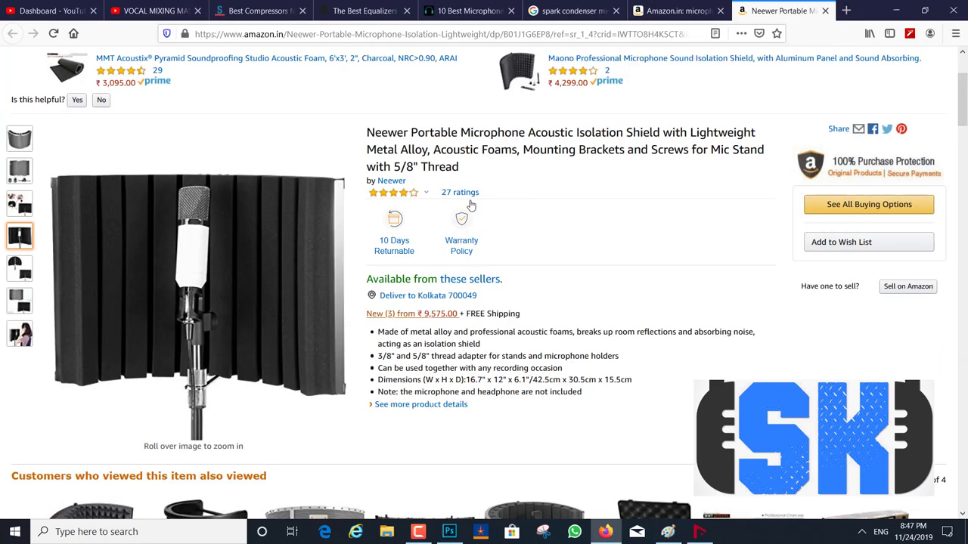
click(699, 532)
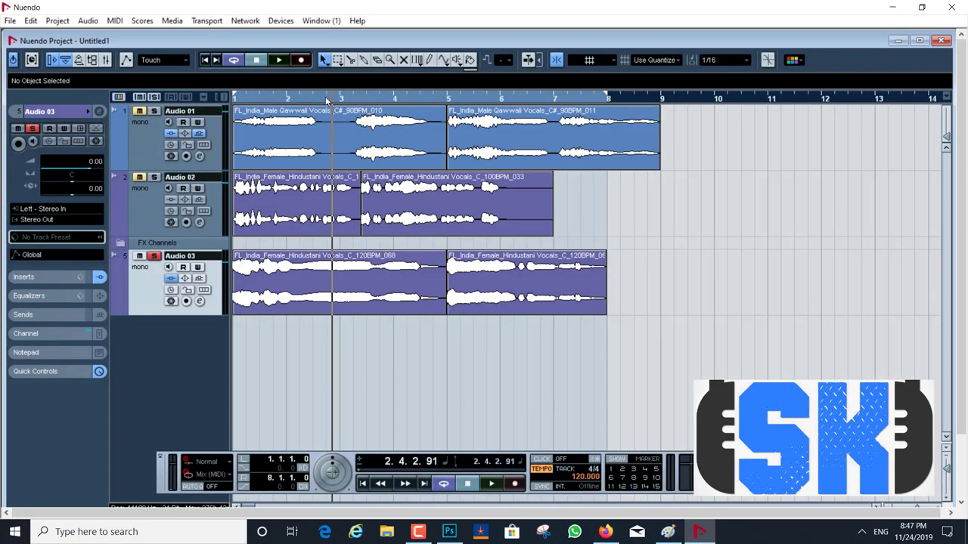
drag(333, 100, 235, 100)
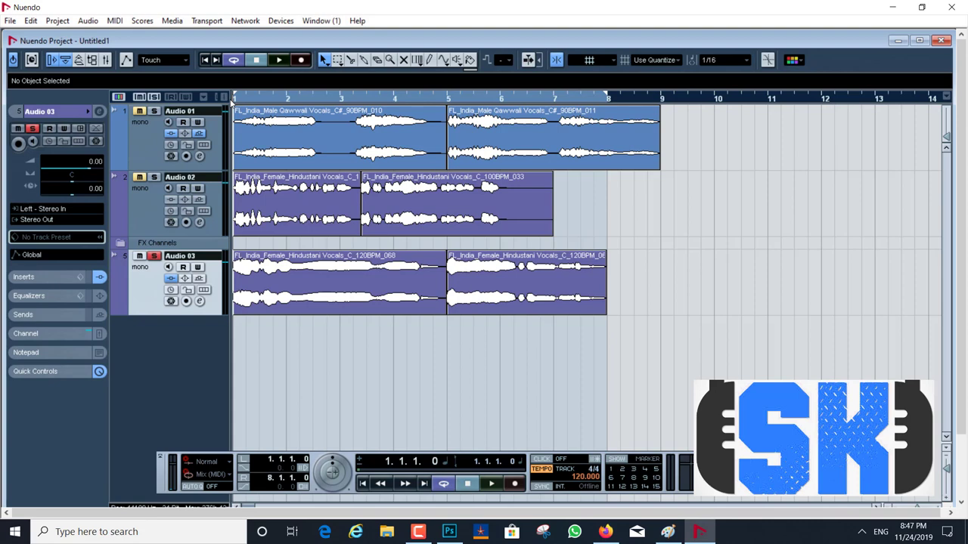
key(space)
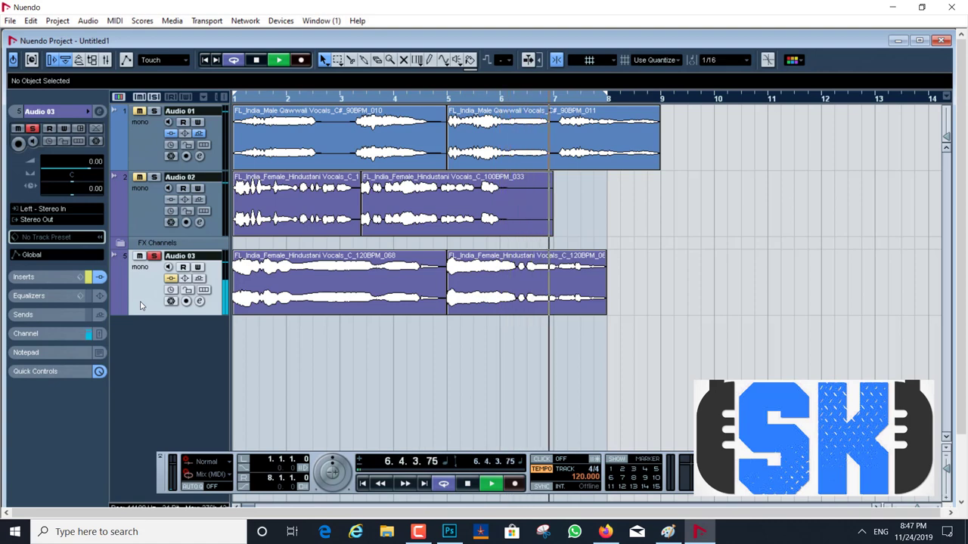
key(space)
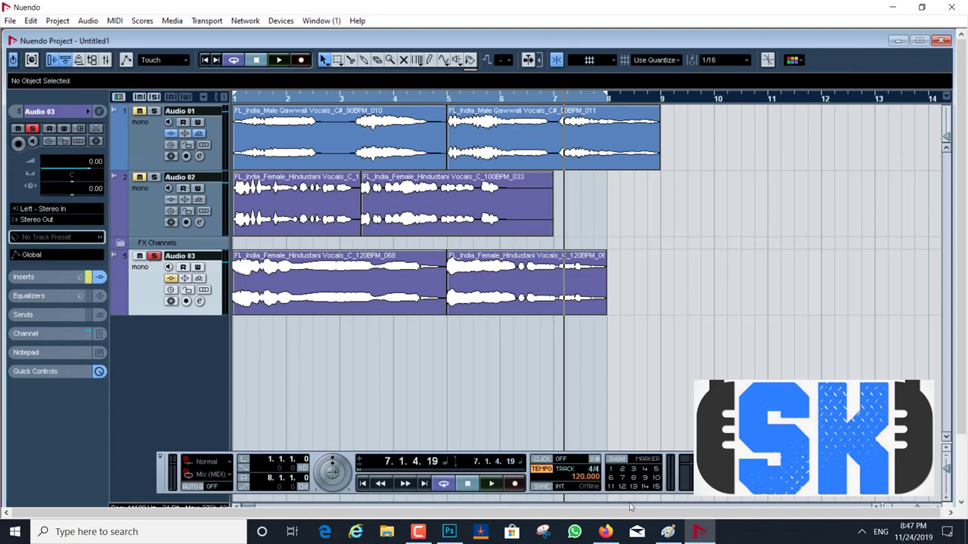
Switch to Paint and delete the entire sketch from the canvas
click(668, 532)
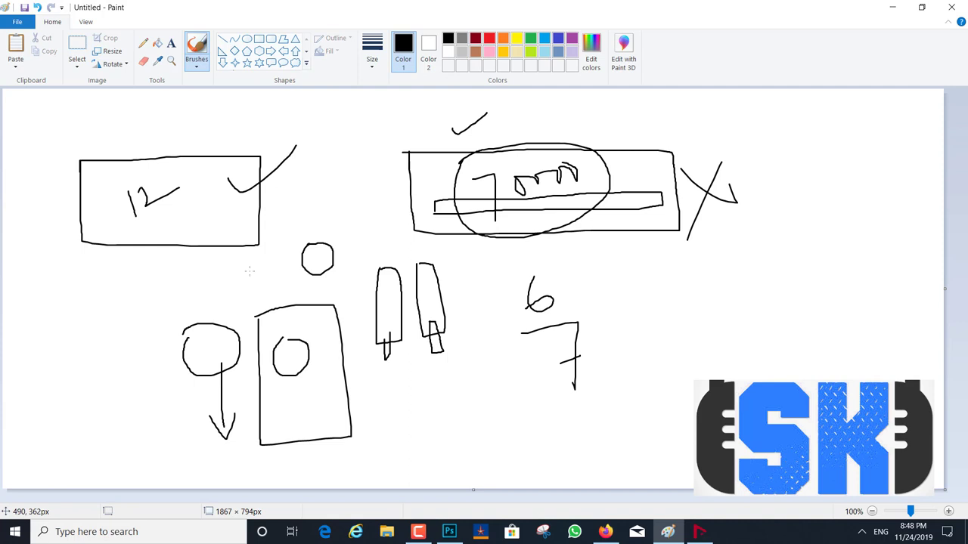
click(78, 44)
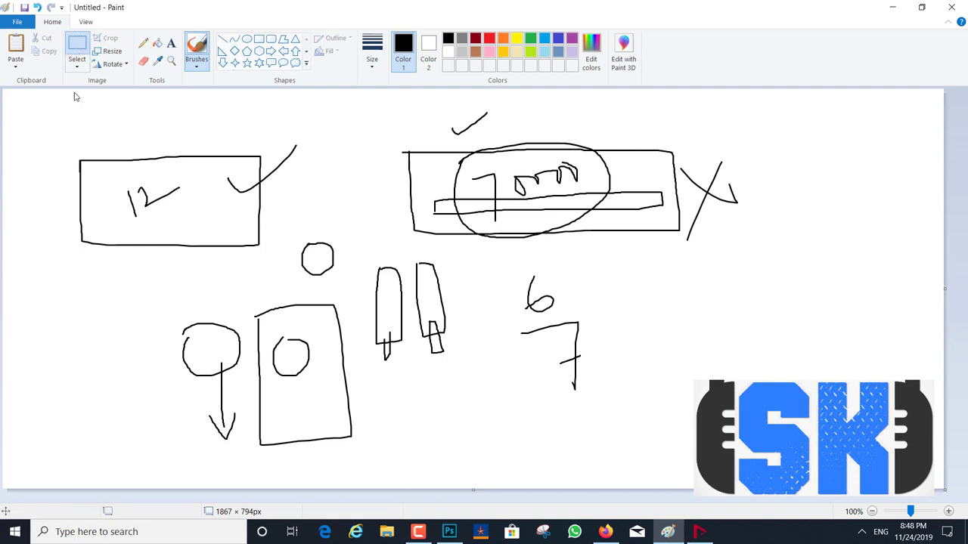
drag(45, 105, 867, 470)
key(Delete)
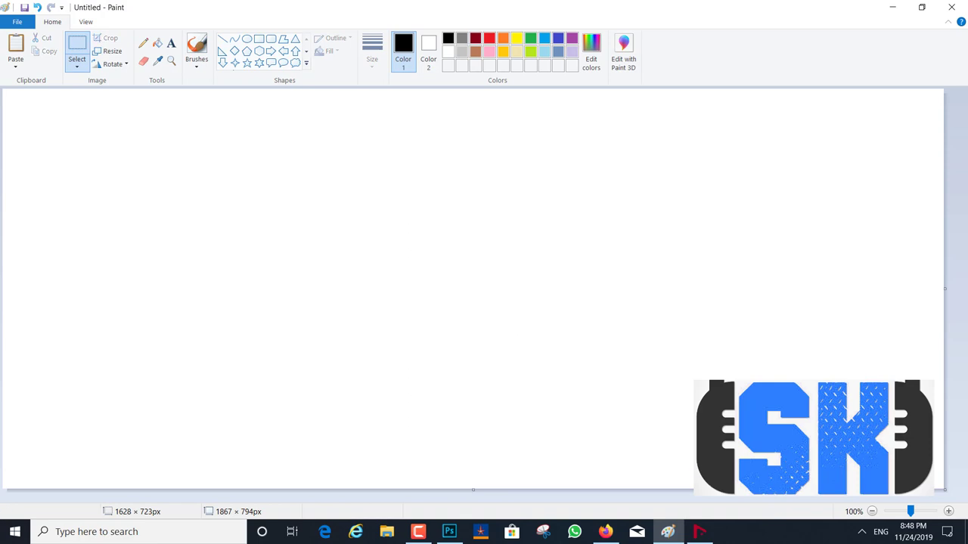
Brush a wide black rectangle in the canvas's upper left area and write 12 inside it
click(198, 48)
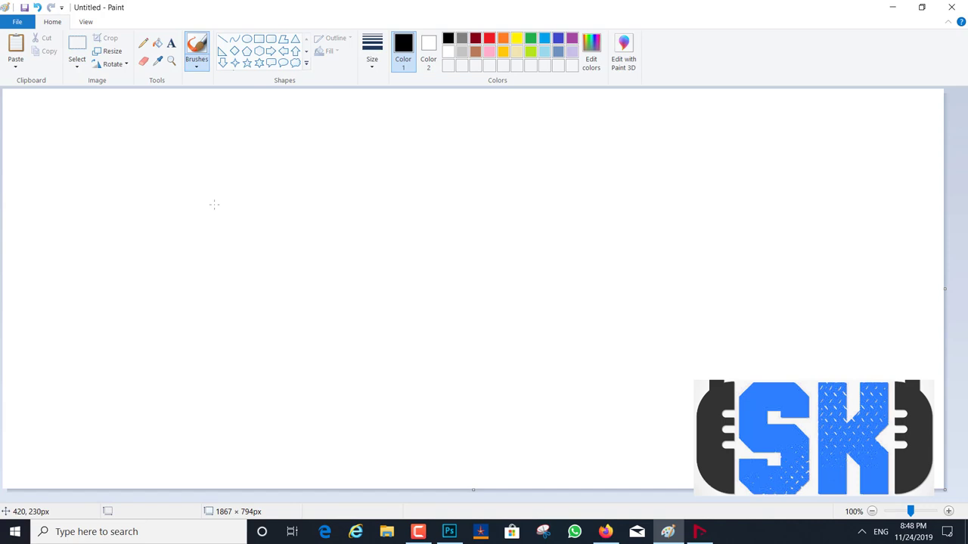
click(418, 532)
mouse_move(172, 157)
mouse_down()
mouse_move(181, 222)
mouse_move(376, 209)
mouse_move(380, 146)
mouse_move(172, 160)
mouse_up()
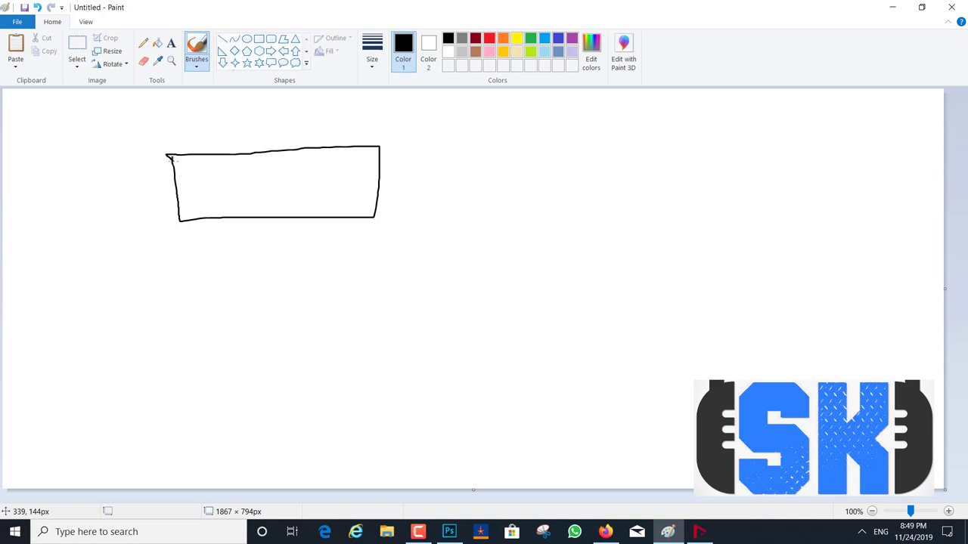
mouse_move(244, 165)
mouse_down()
mouse_move(248, 204)
mouse_move(255, 168)
mouse_move(274, 195)
mouse_up()
Brush three long black lines fanning out from the rectangle's right edge
drag(381, 165, 519, 118)
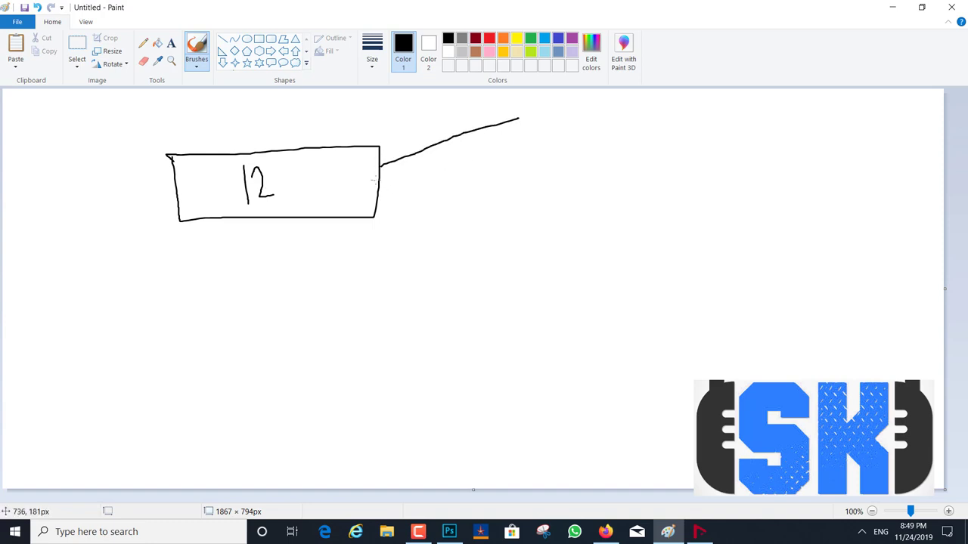
drag(373, 180, 554, 186)
drag(378, 199, 593, 260)
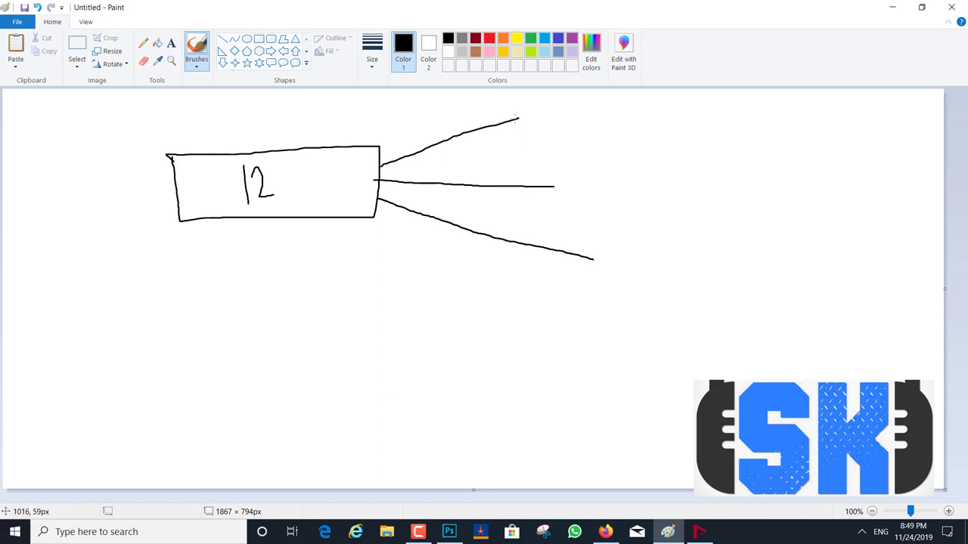
drag(519, 118, 551, 111)
drag(553, 186, 566, 183)
Brush three red lines fanning downward from one point on the rectangle's bottom edge
click(489, 40)
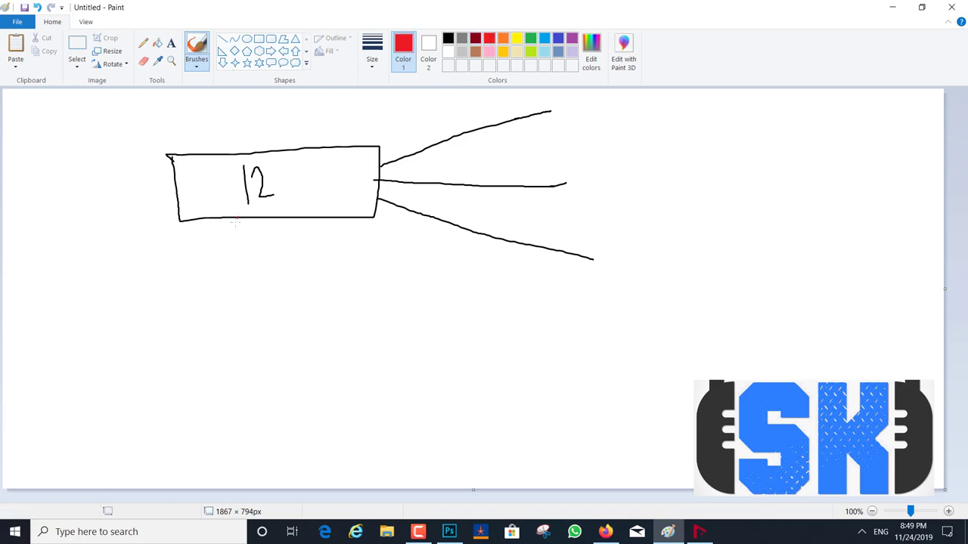
drag(236, 219, 179, 368)
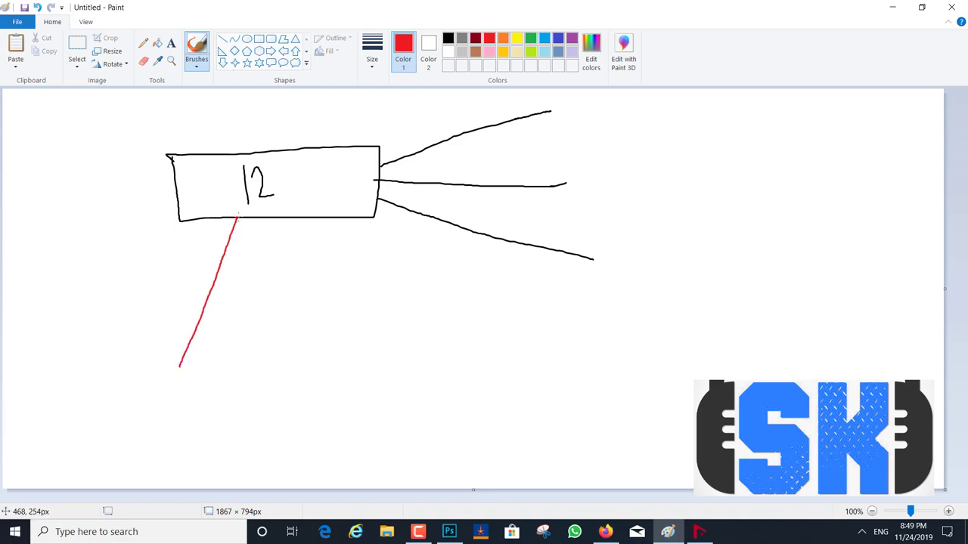
drag(239, 220, 320, 373)
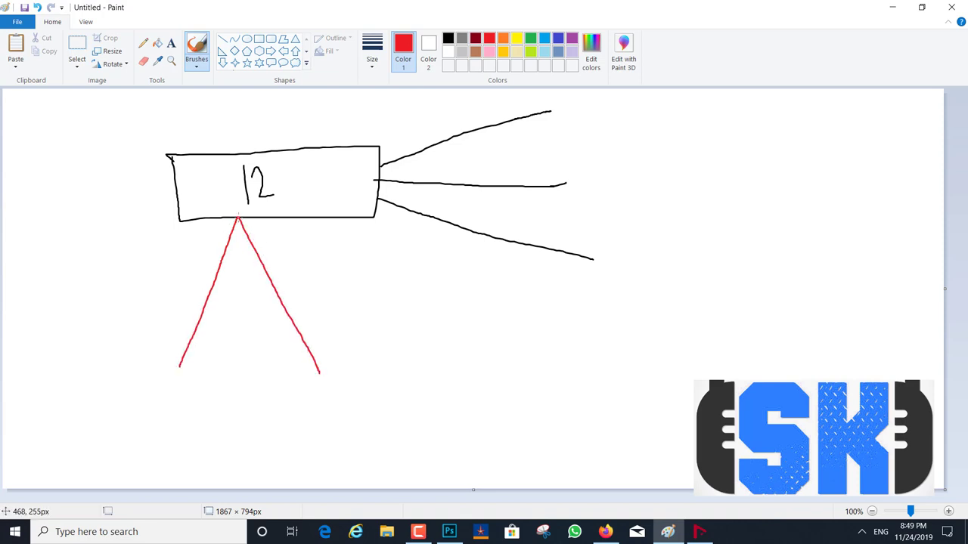
drag(239, 220, 399, 342)
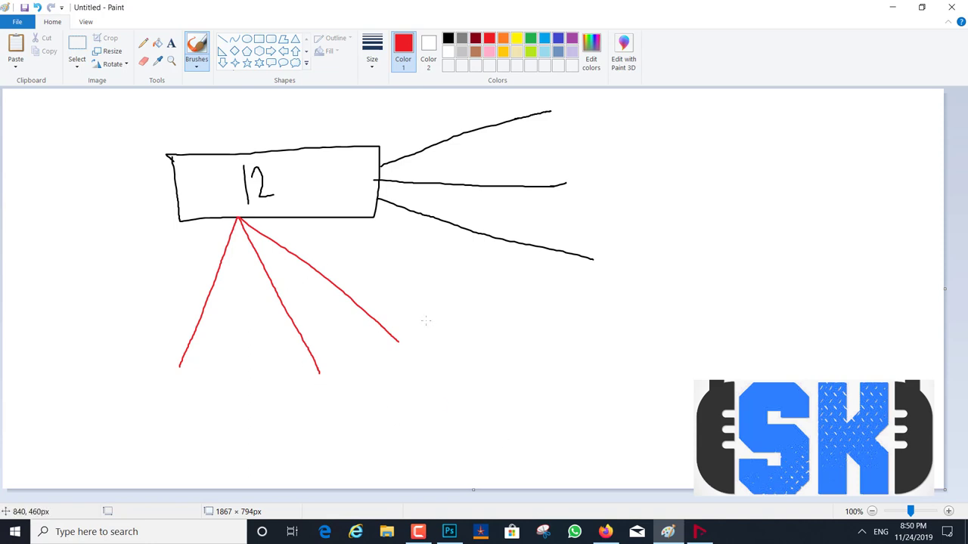
Brush a black wavy line to the right of the red lines, ending at a vertical stroke with a short mark beside it
click(448, 38)
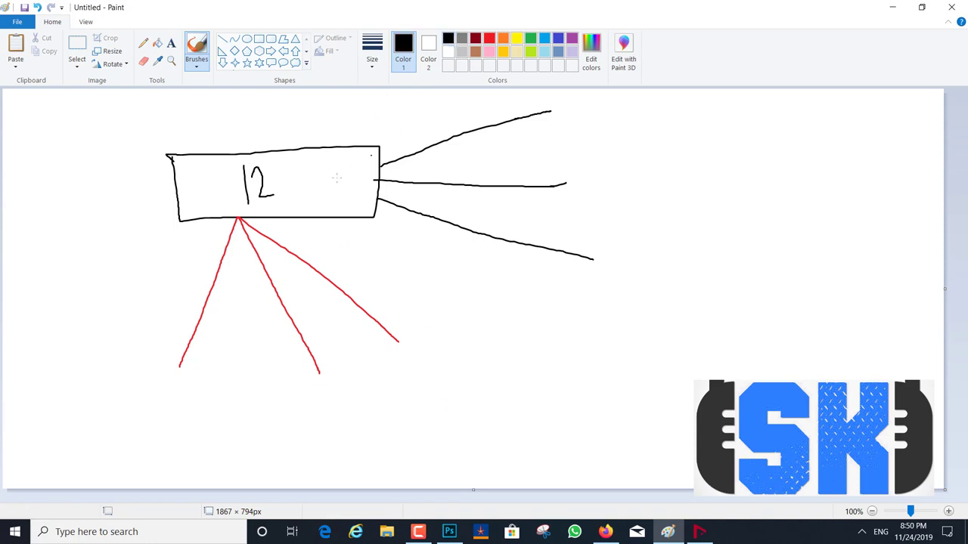
click(322, 194)
mouse_move(414, 364)
mouse_down()
mouse_move(424, 325)
mouse_move(470, 352)
mouse_move(616, 322)
mouse_up()
drag(614, 287, 623, 382)
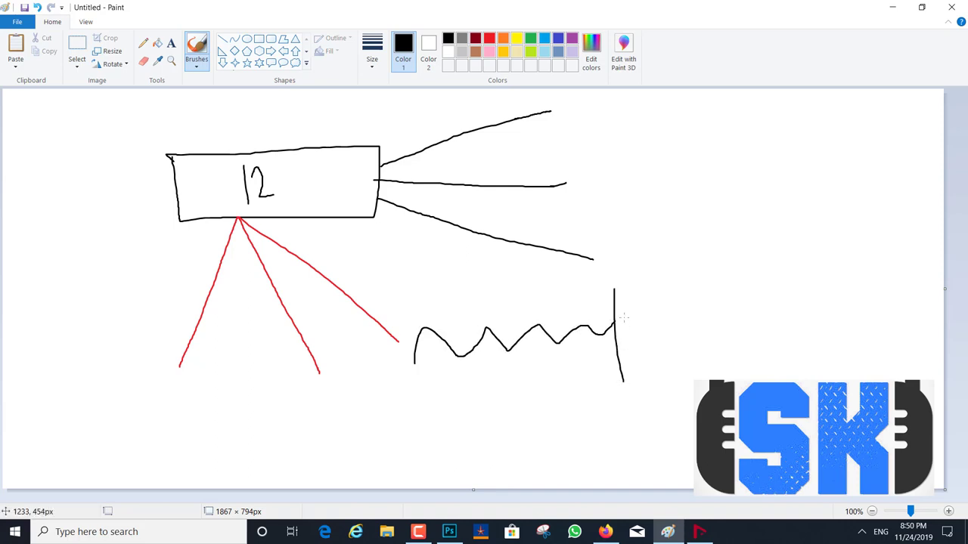
drag(624, 342, 635, 312)
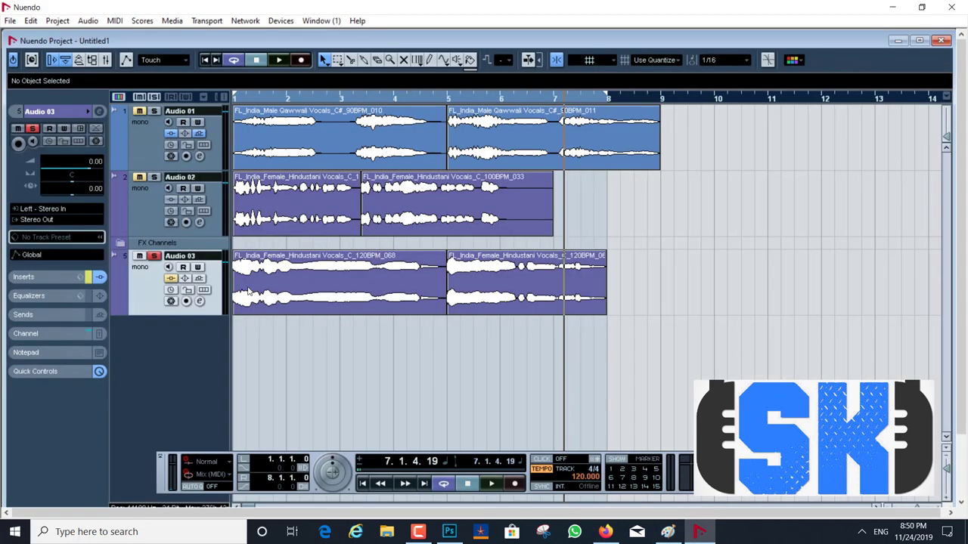
In Nuendo, open the channel settings of the Audio 03 track and load FabFilter Pro-Q 3 in insert slot 2
click(199, 301)
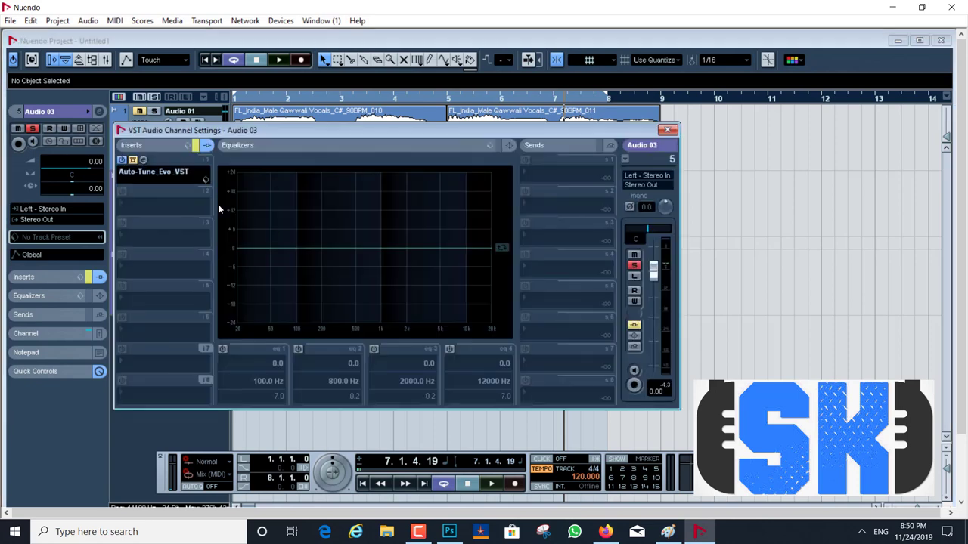
click(218, 206)
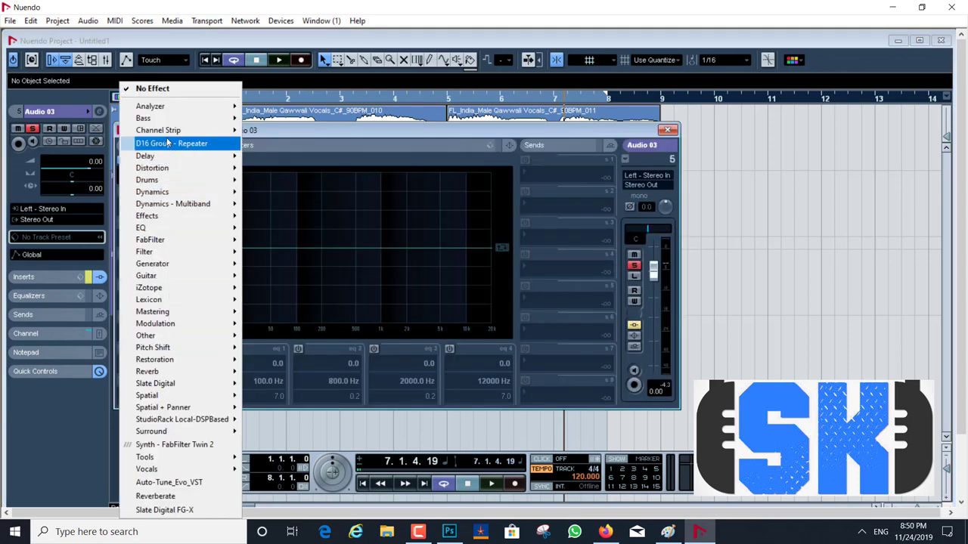
mouse_move(174, 240)
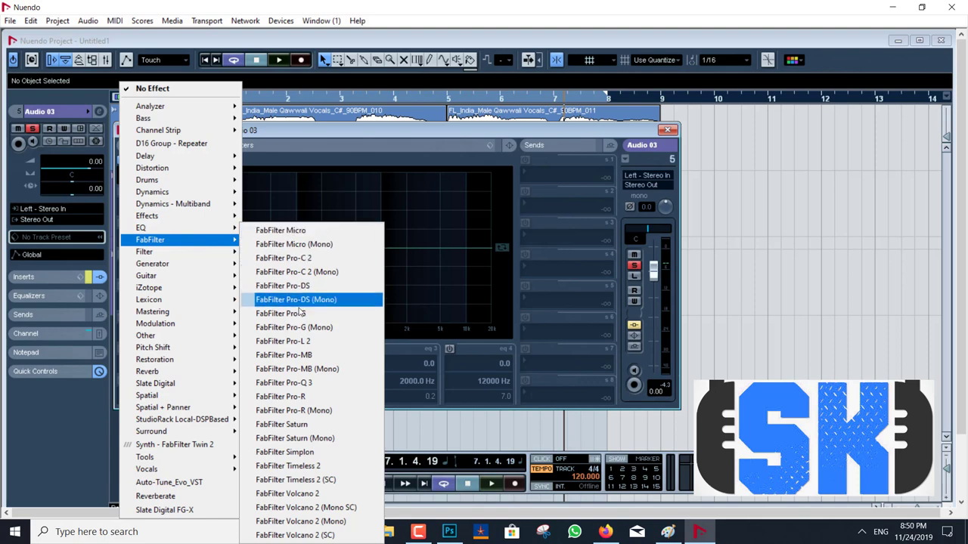
click(283, 383)
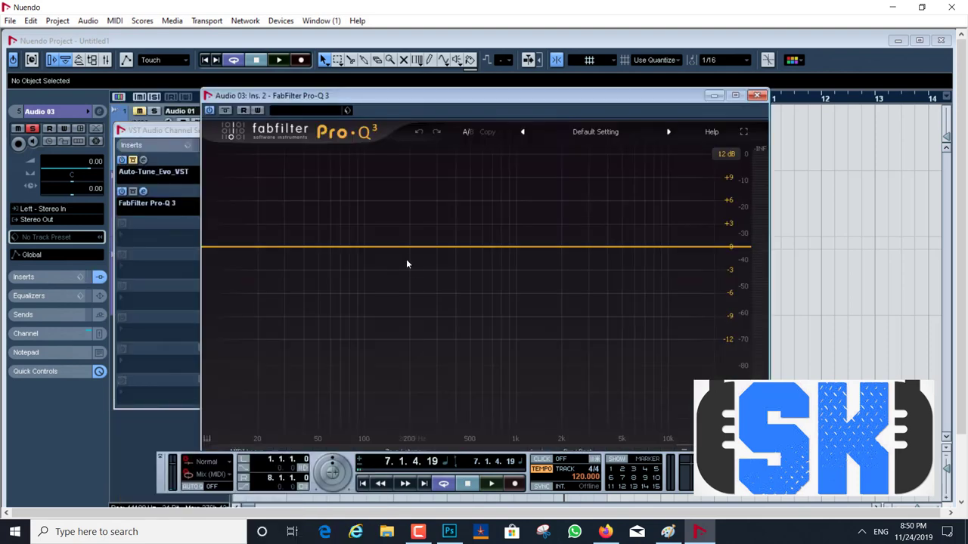
Shape the Pro-Q 3 curve with cuts near 200 Hz and 3.6 kHz and boosts near 1.3 kHz and 8.2 kHz
click(410, 266)
drag(411, 285, 411, 289)
drag(533, 266, 535, 217)
click(601, 265)
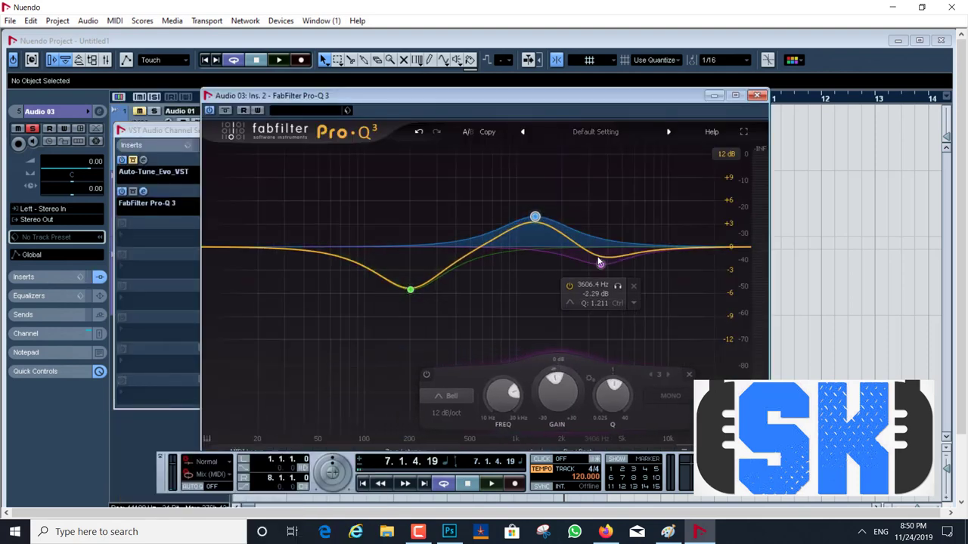
drag(637, 257, 645, 256)
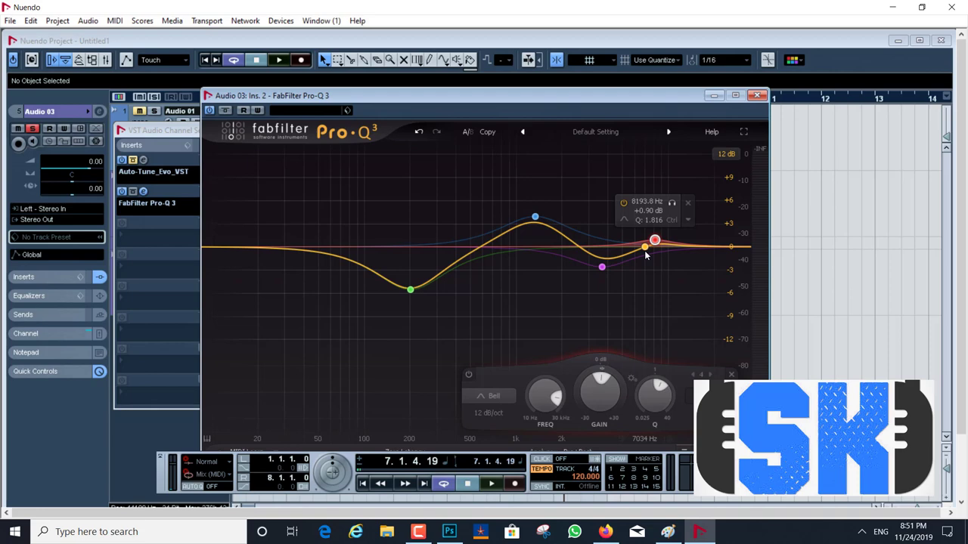
Switch to Firefox and view the top picks in the ledgernote review of the best hardware equalizers
click(606, 532)
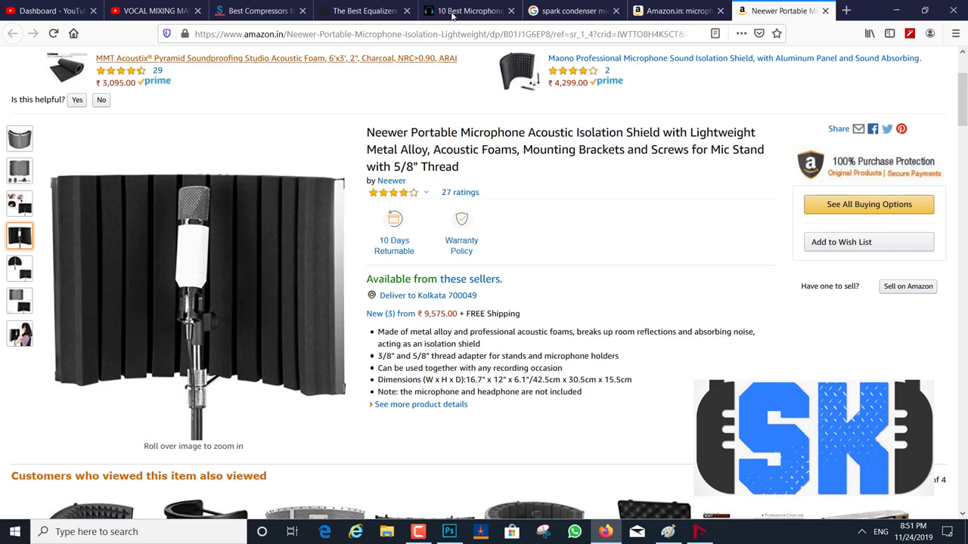
click(369, 16)
scroll(193, 310, up, 2)
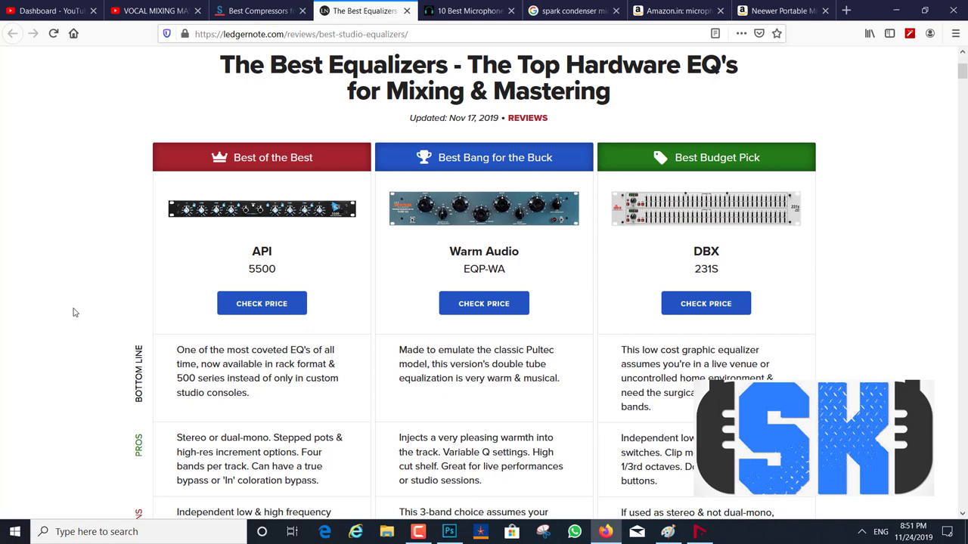
Open the API 5500 equalizer's Amazon page from the review and view its rear panel image enlarged
click(270, 214)
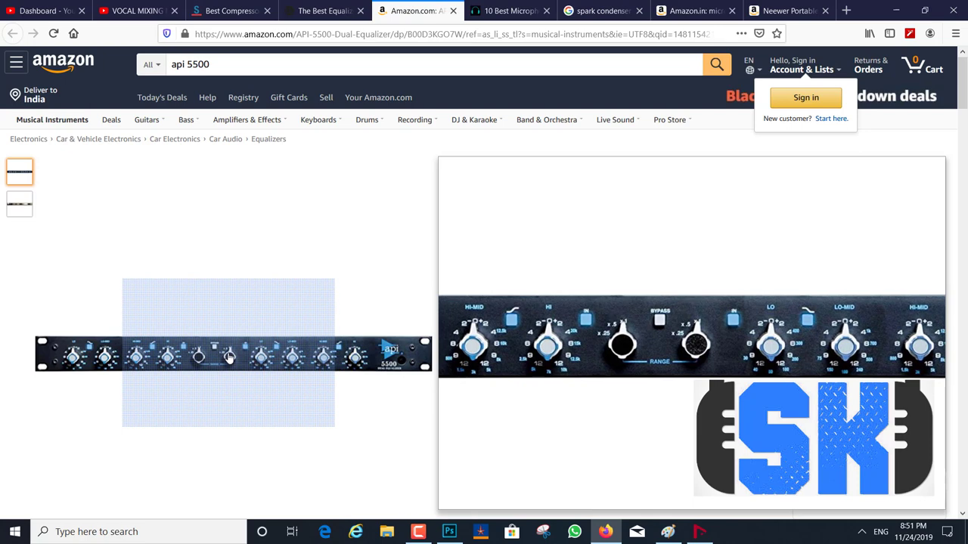
click(25, 206)
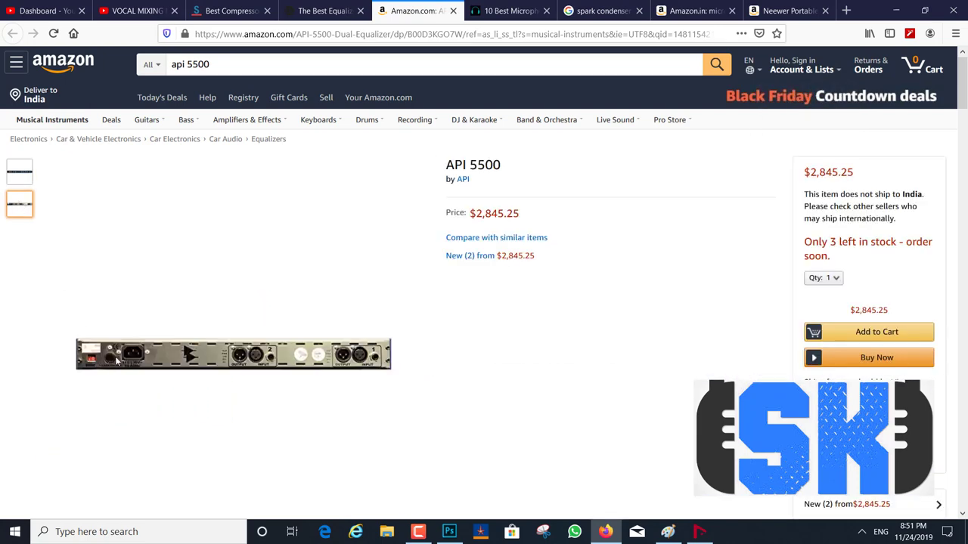
click(146, 361)
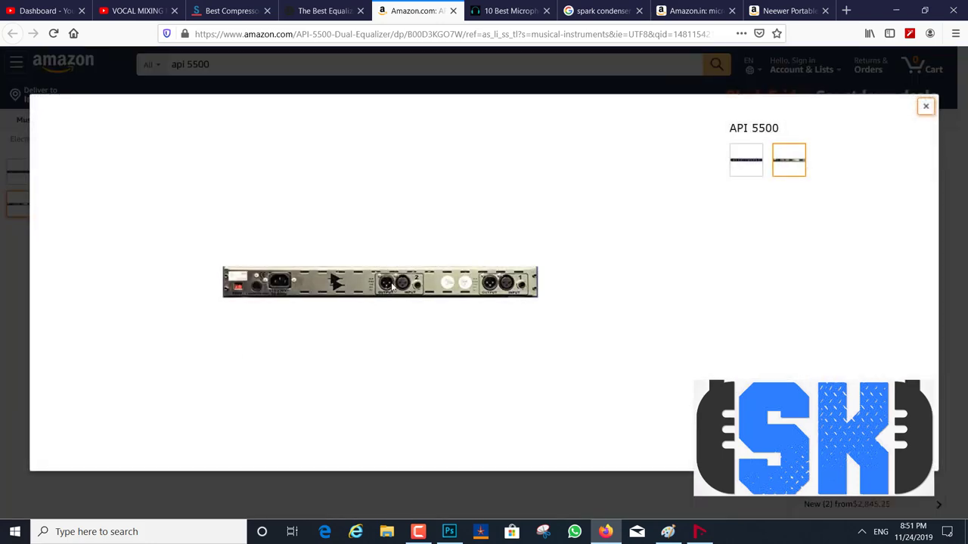
click(926, 106)
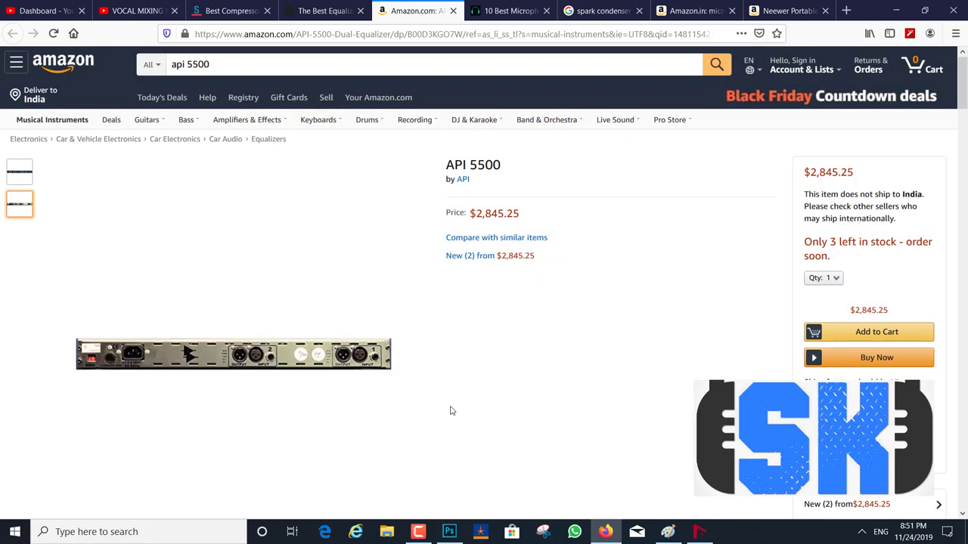
Switch to Nuendo and raise the Pro-Q 3 mid boost to about +9 dB near 994 Hz
click(696, 533)
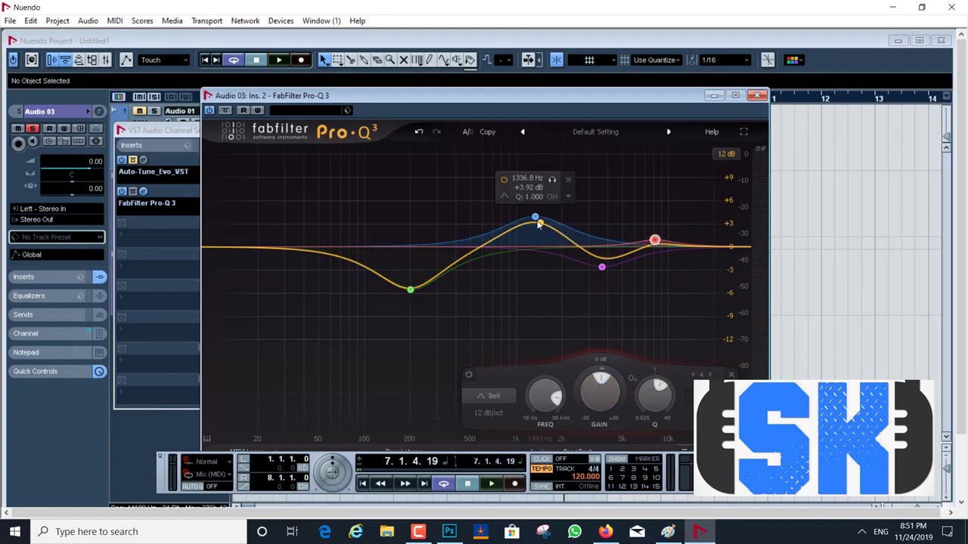
drag(535, 218, 515, 179)
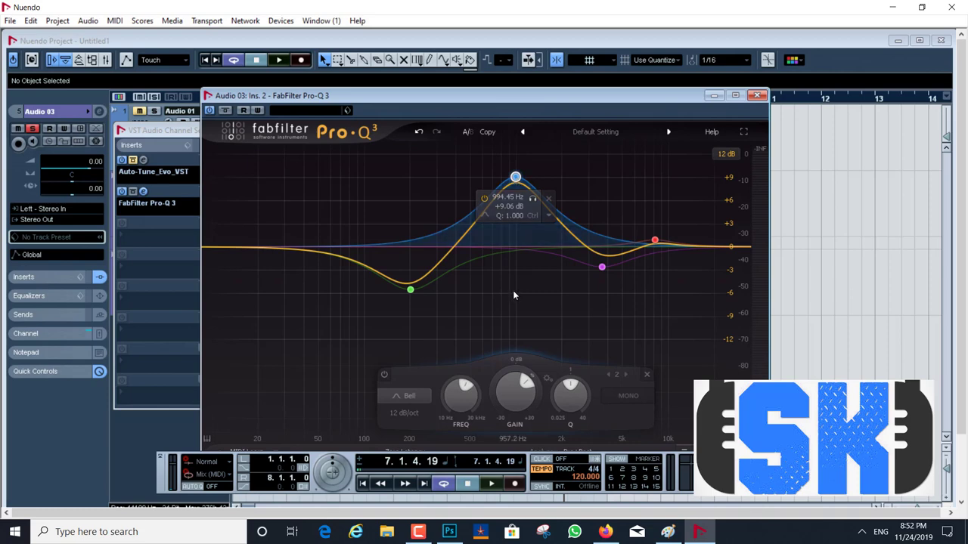
double_click(515, 178)
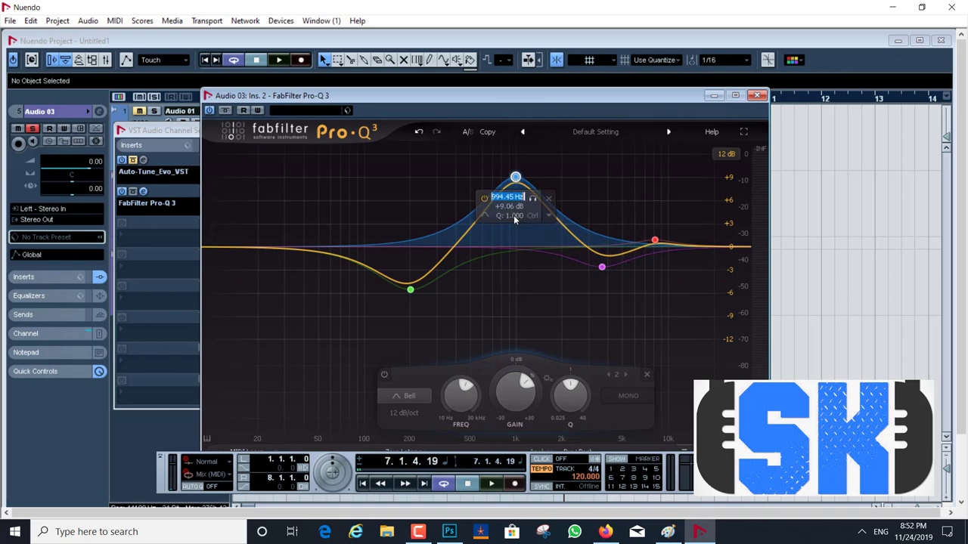
Flatten the mid band to 0 dB near 1033 Hz and bypass all four Pro-Q 3 bands
drag(515, 179, 518, 248)
click(487, 268)
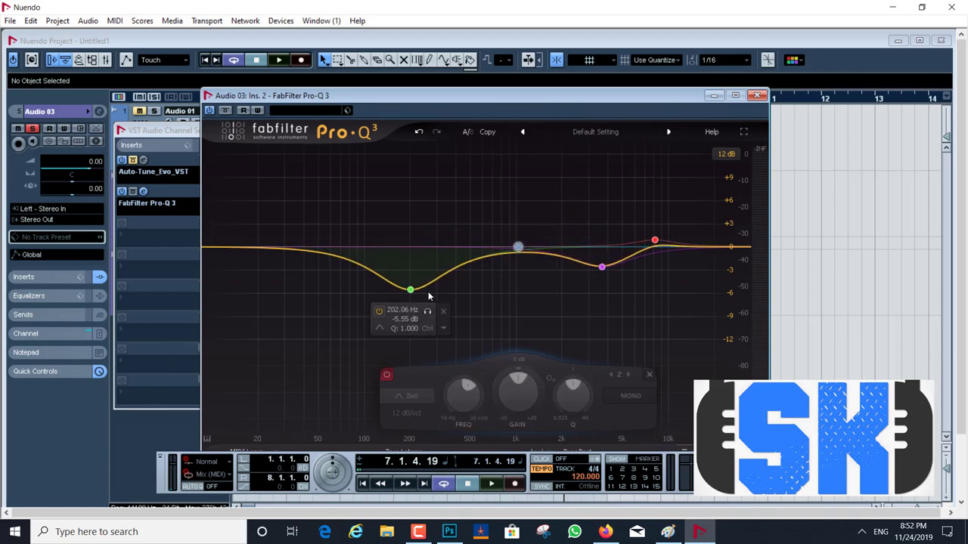
click(378, 311)
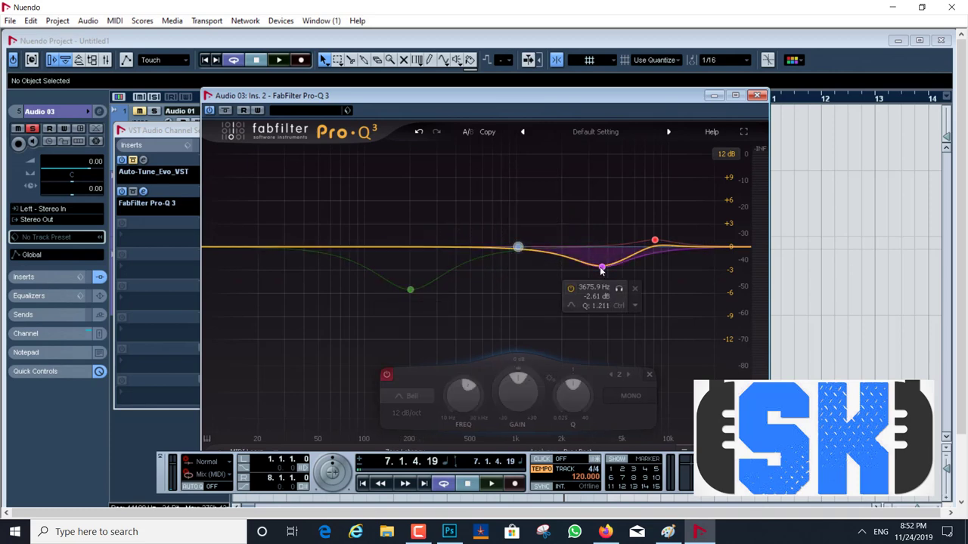
click(571, 288)
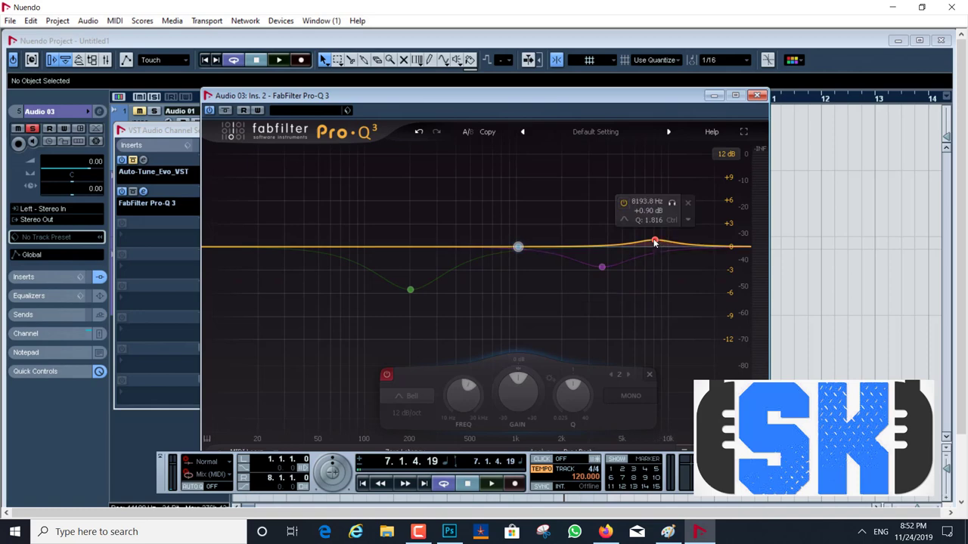
click(624, 203)
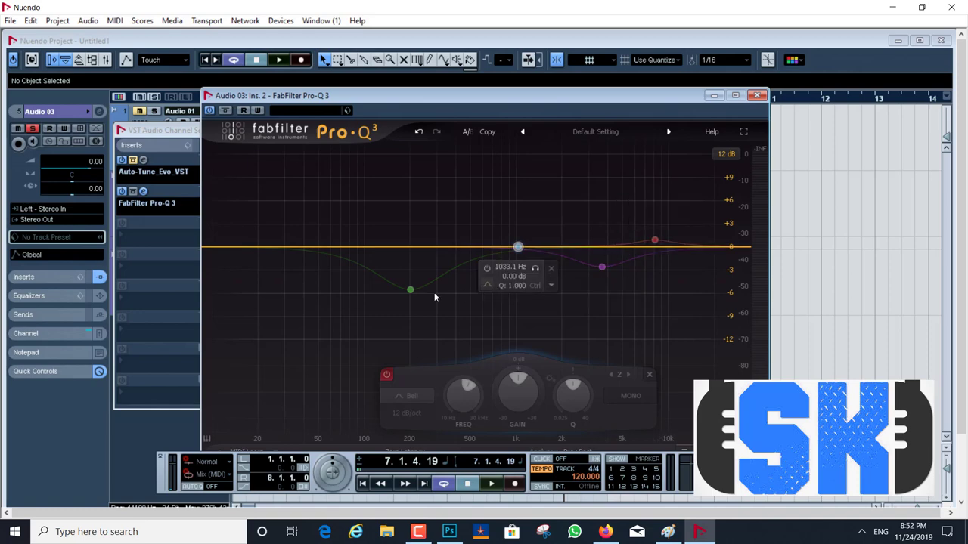
Bring the gain of the bands near 200 Hz, 3.6 kHz and 8.2 kHz to about 0 dB
mouse_move(410, 291)
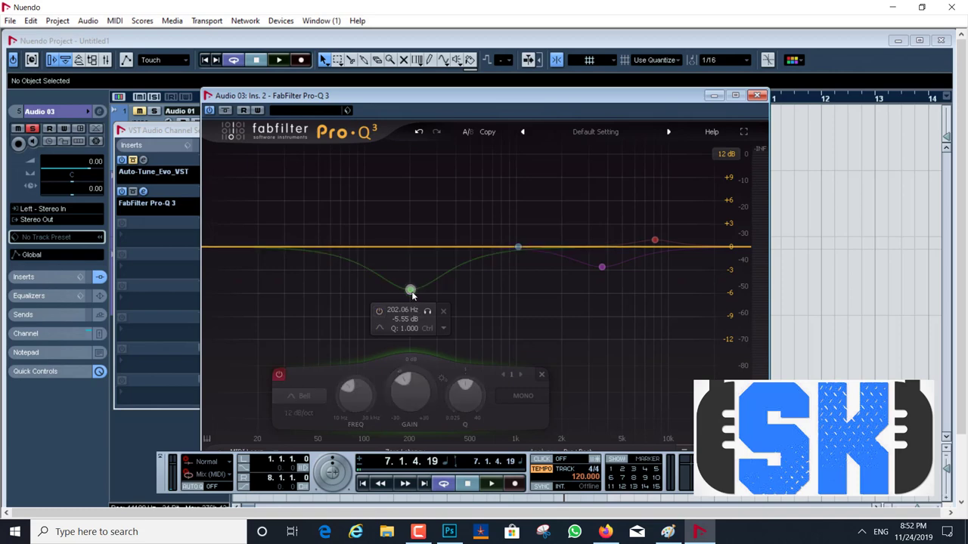
drag(410, 289, 412, 250)
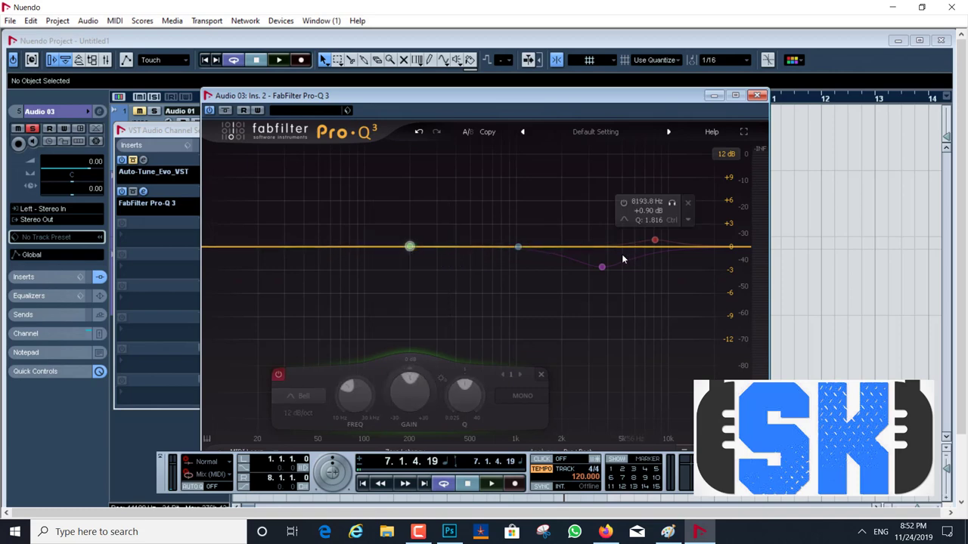
drag(602, 267, 655, 246)
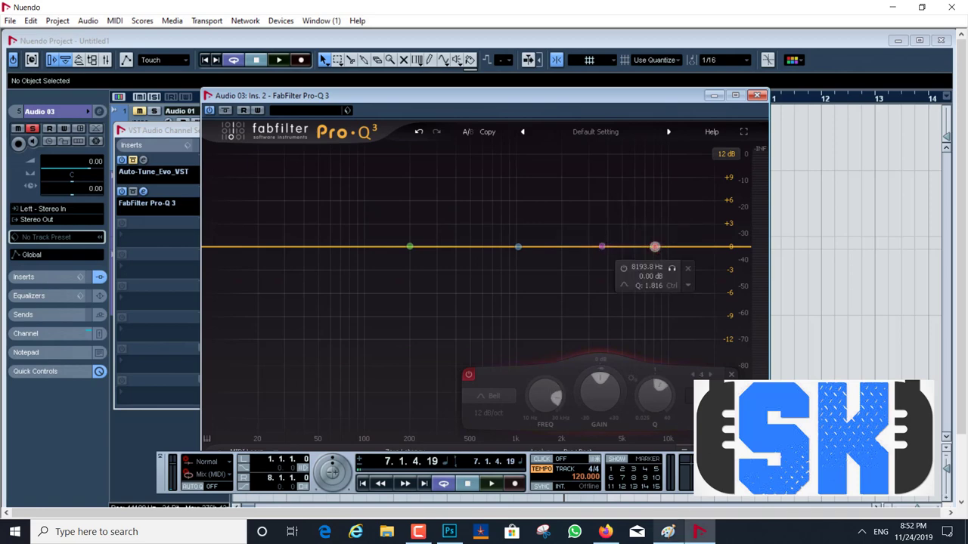
Switch to Firefox and examine the API 5500's front panel knobs in the magnified and enlarged product image
click(605, 532)
mouse_move(23, 171)
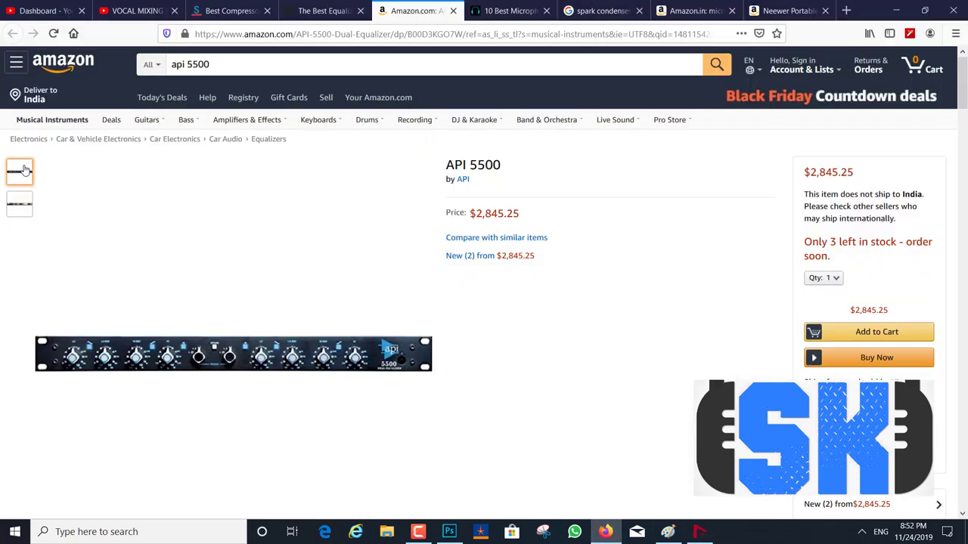
mouse_move(128, 368)
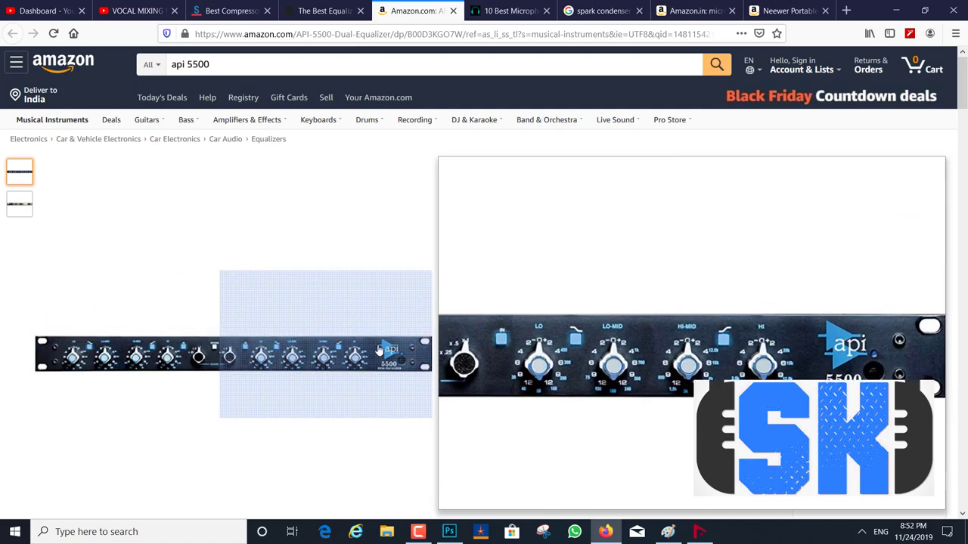
click(329, 365)
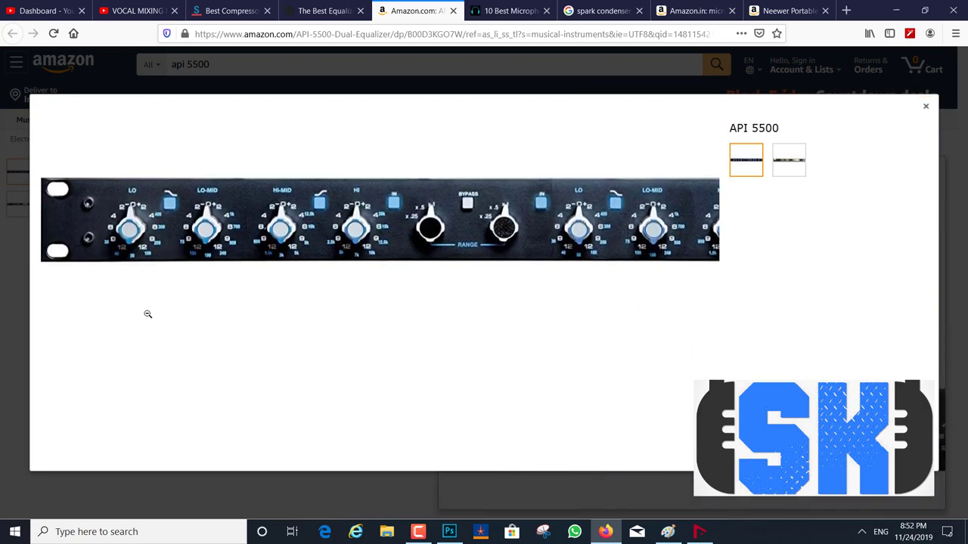
click(146, 315)
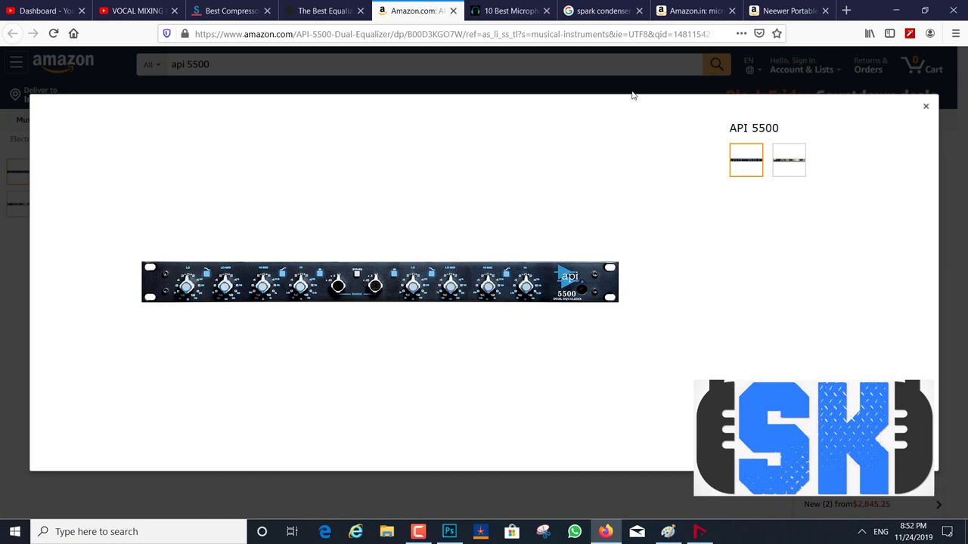
Look through the musiccritic article on microphone preamps for vocals, from its introduction to the top three picks
click(506, 12)
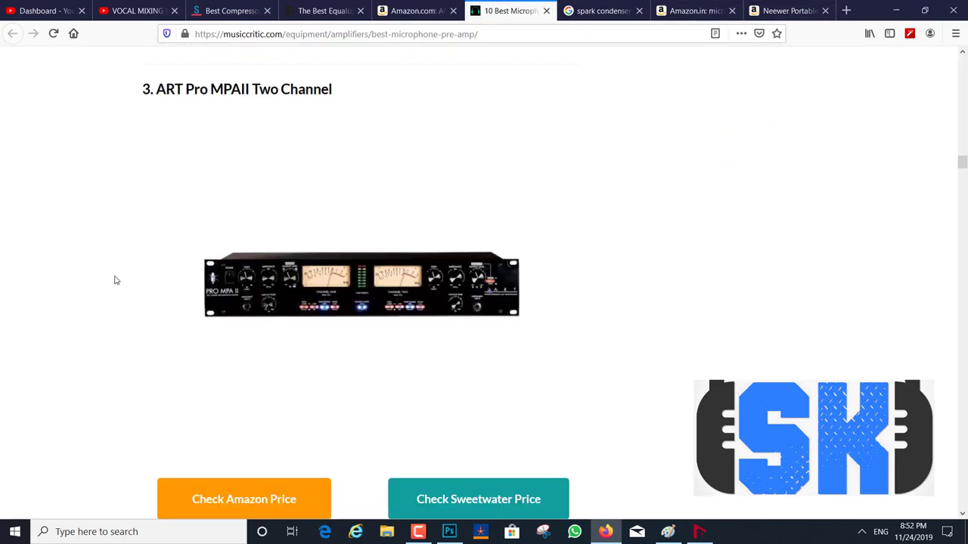
scroll(116, 281, down, 3)
scroll(115, 281, up, 10)
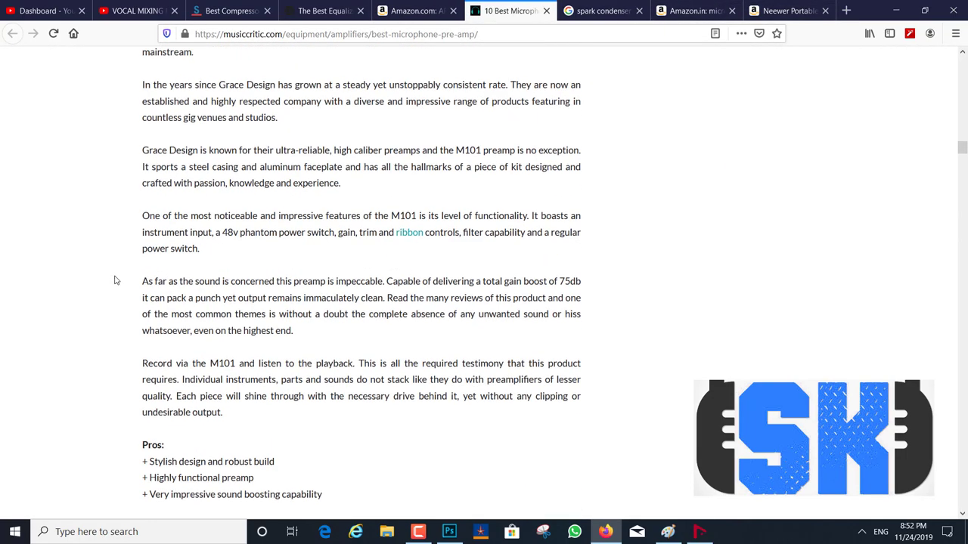
scroll(116, 280, up, 10)
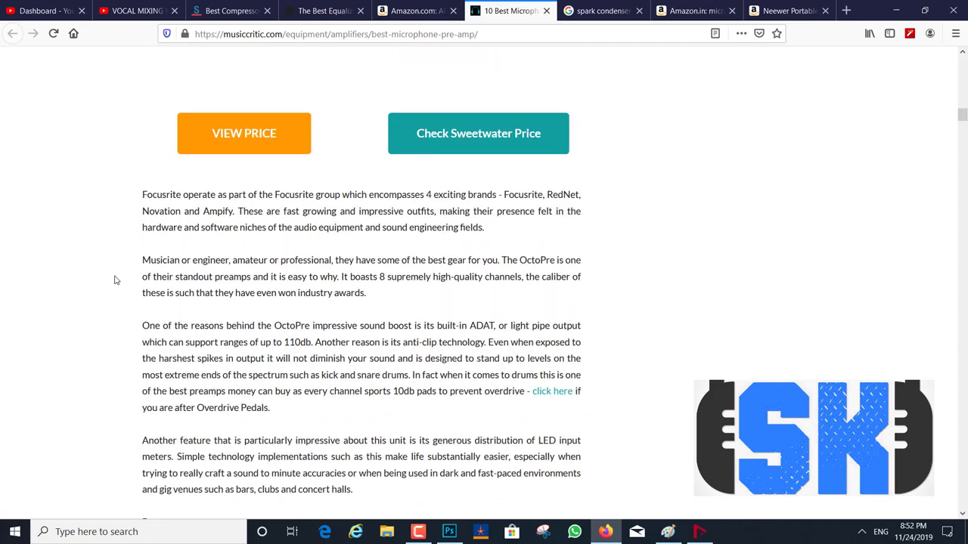
scroll(116, 281, up, 15)
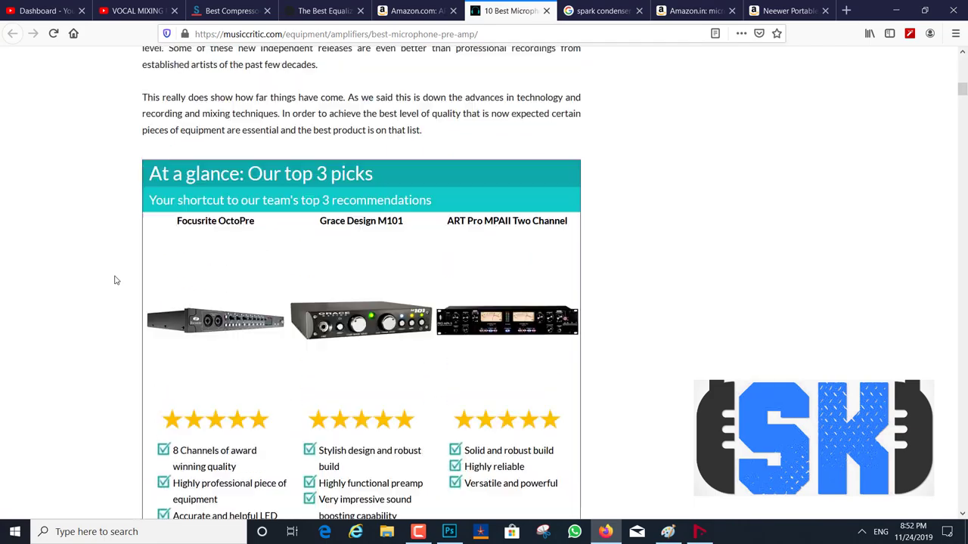
scroll(115, 281, up, 5)
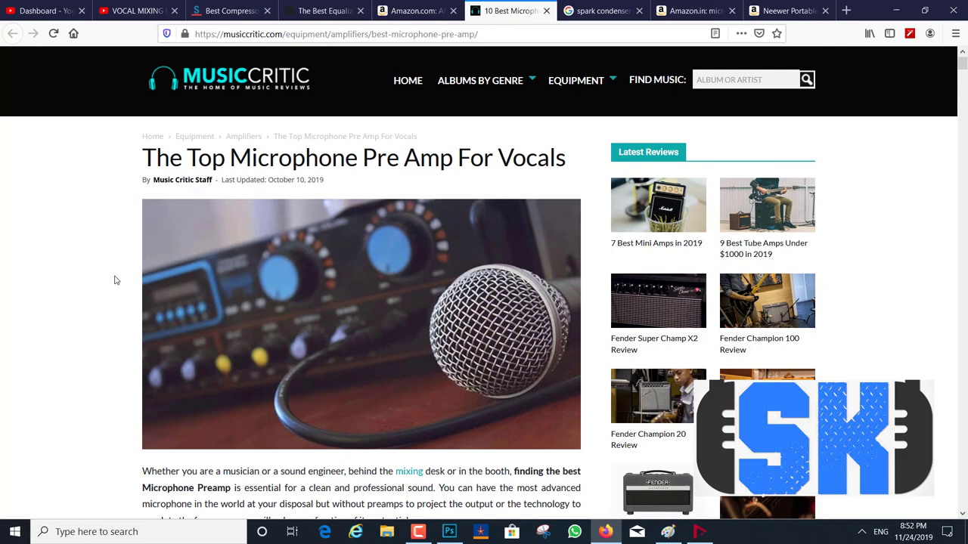
scroll(116, 280, down, 20)
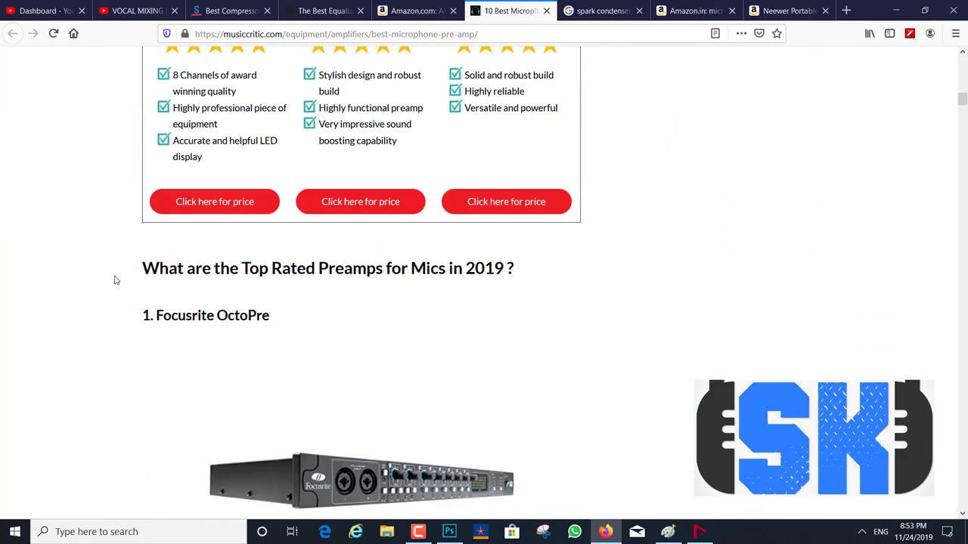
scroll(115, 280, down, 3)
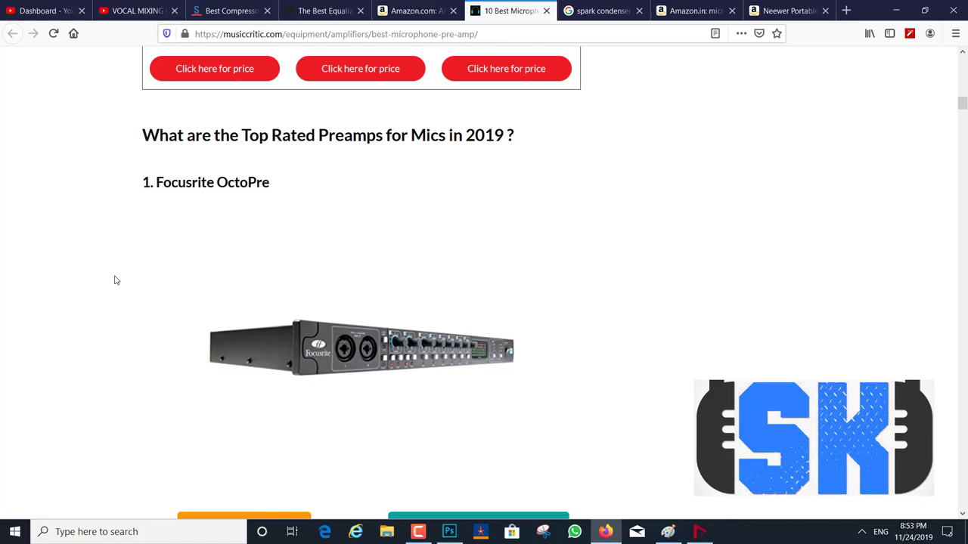
scroll(116, 280, down, 18)
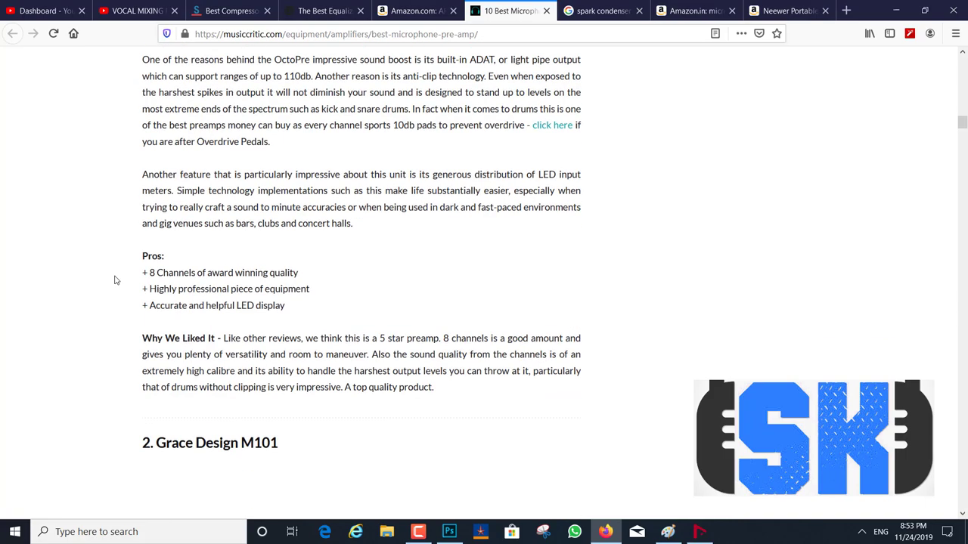
scroll(116, 281, down, 5)
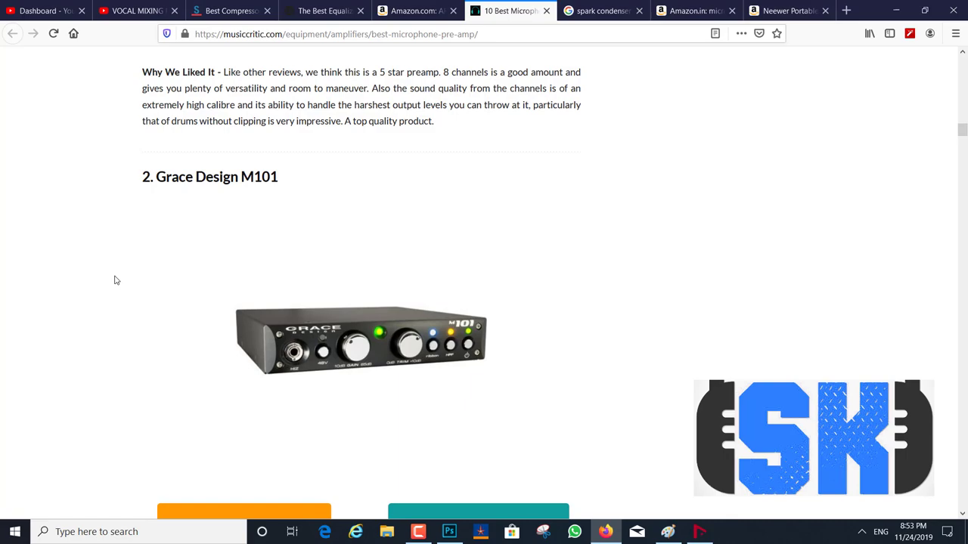
scroll(115, 280, down, 20)
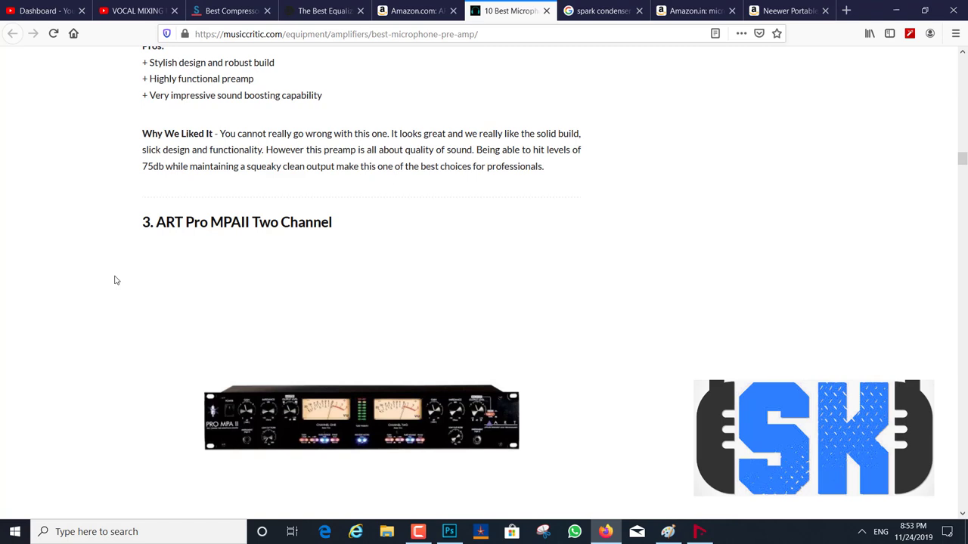
Open the ART Pro MPAII Two Channel preamp's Amazon page from the article and enlarge its product image
scroll(300, 281, down, 3)
click(321, 233)
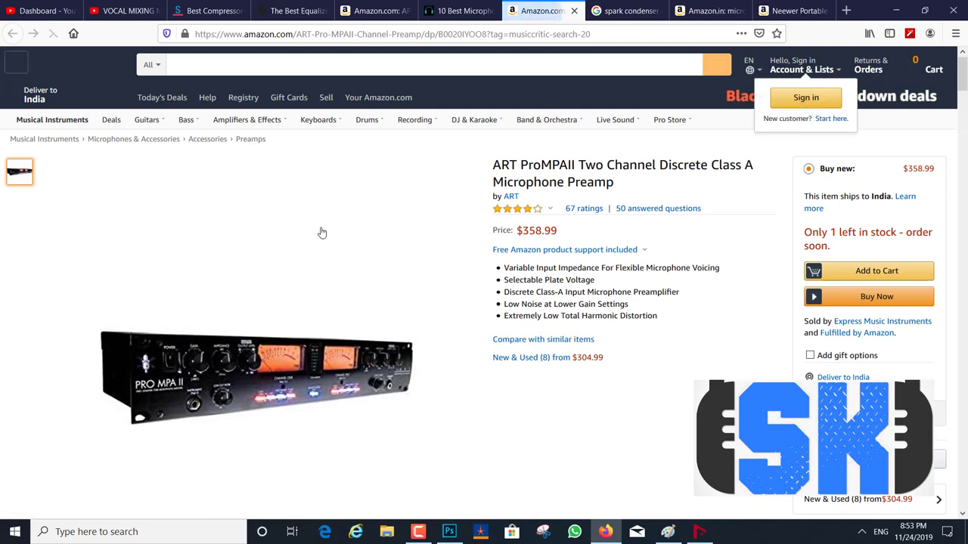
click(244, 381)
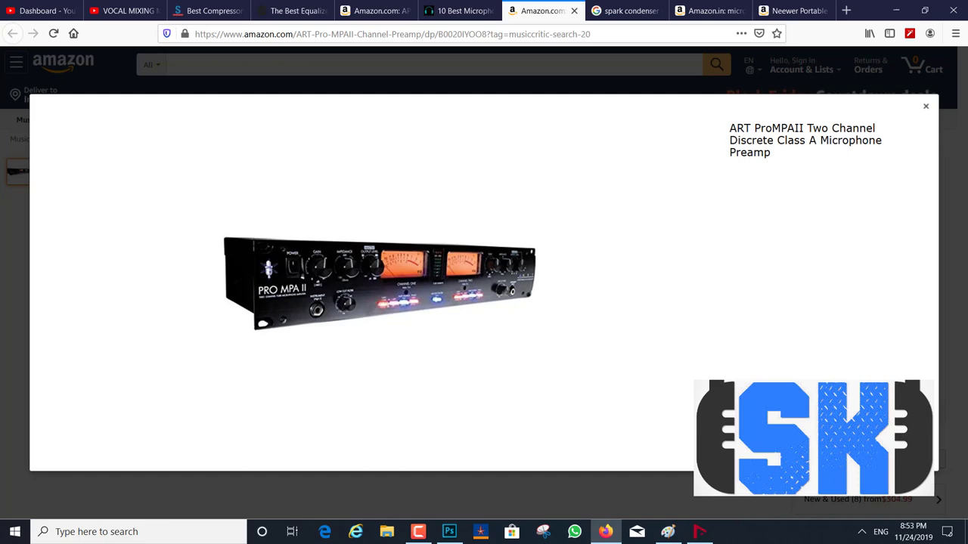
Switch back to Nuendo and close the FabFilter Pro-Q 3 window, leaving the Audio 03 channel settings open
click(700, 534)
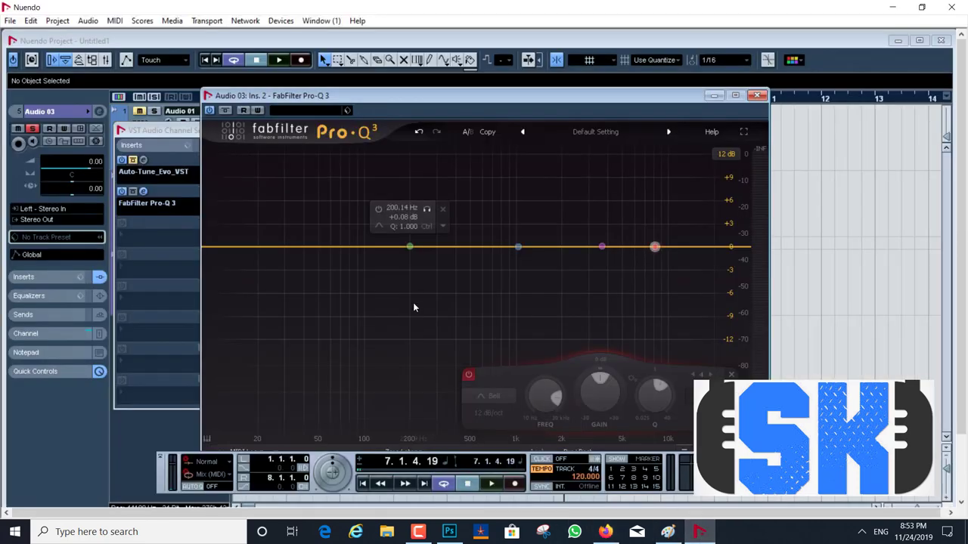
click(756, 97)
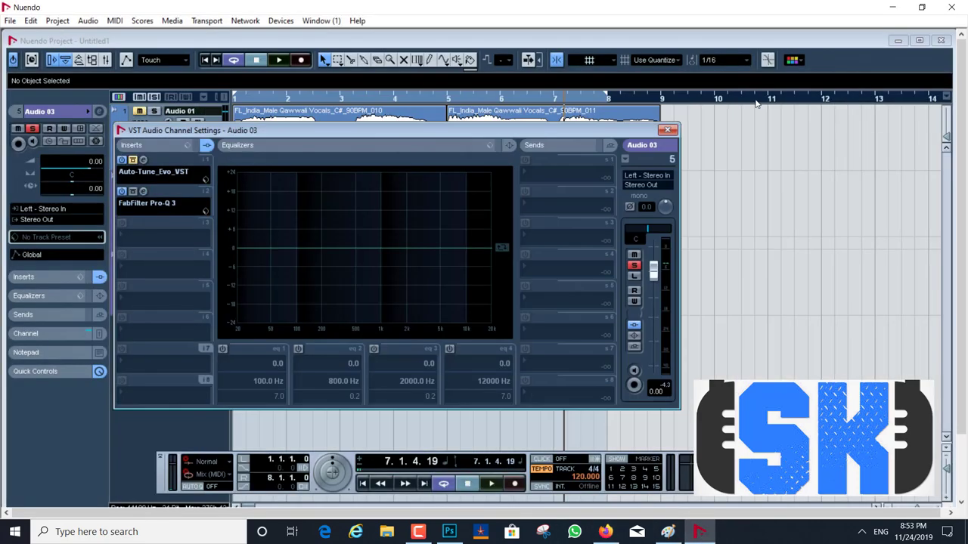
click(606, 533)
click(606, 534)
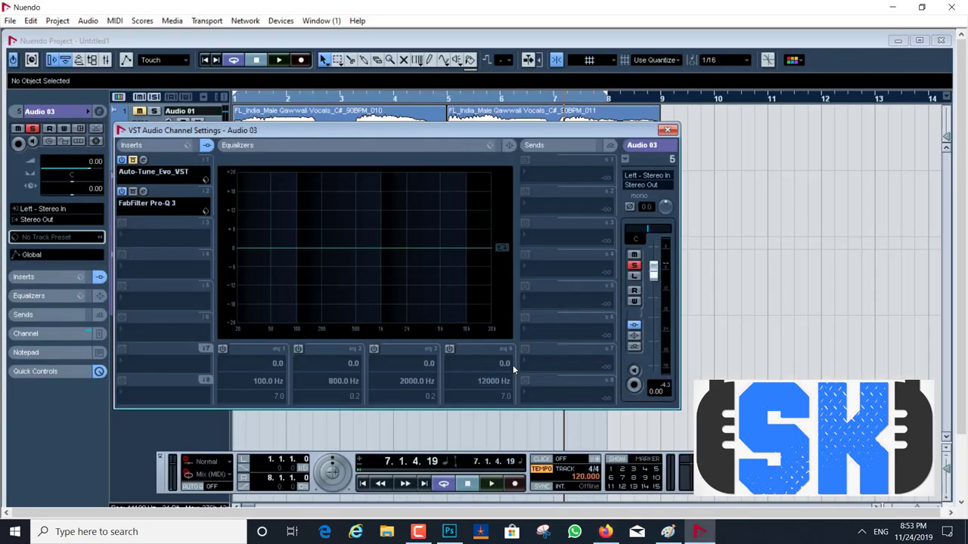
Raise the Audio 03 channel fader to 6.02 dB and reset it to its default level
drag(654, 276, 649, 223)
double_click(647, 207)
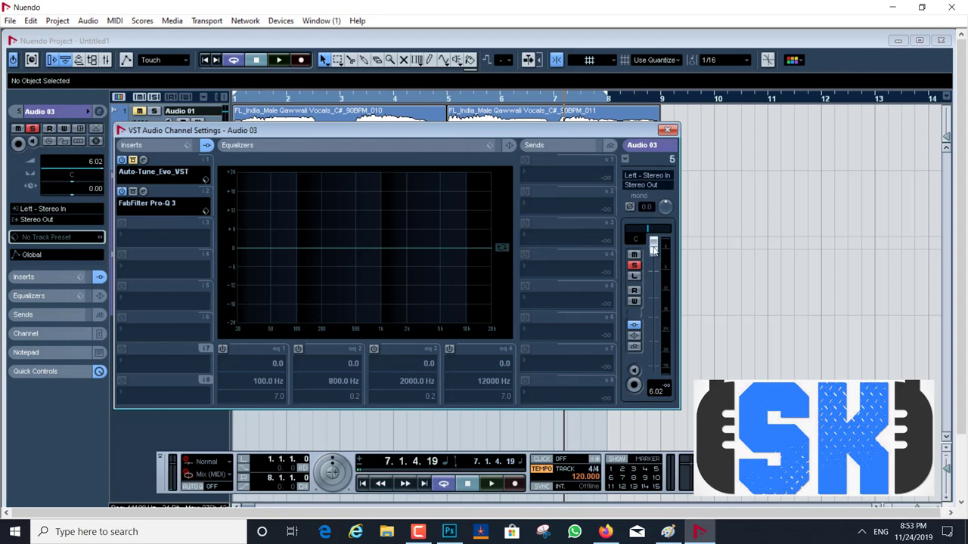
ctrl+click(655, 272)
Switch to Paint and delete the old box, ray and waveform drawing from the canvas
click(668, 531)
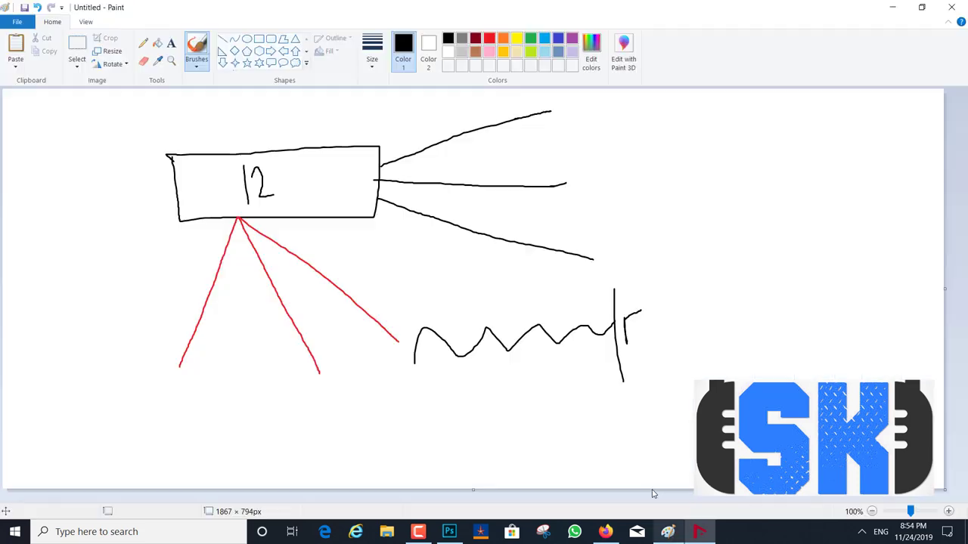
click(77, 45)
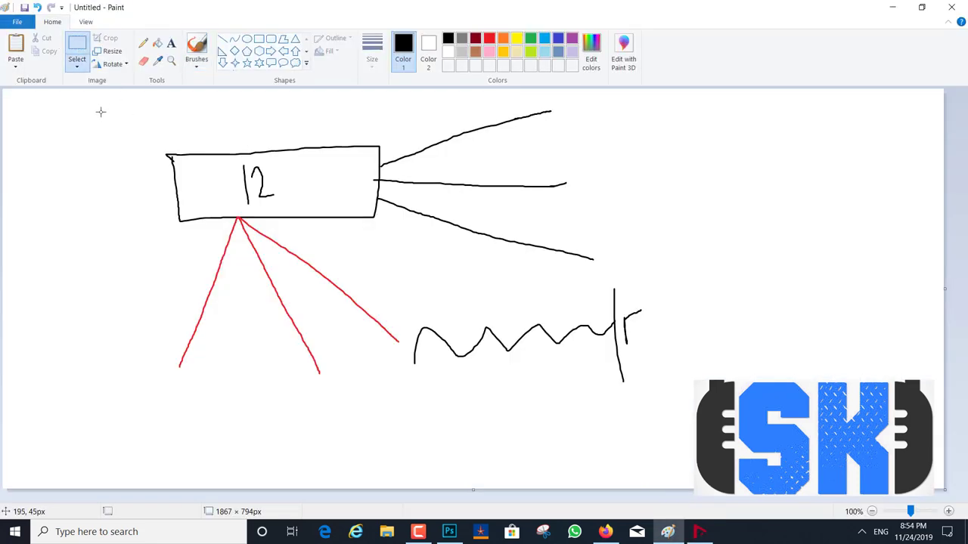
drag(101, 111, 748, 415)
key(Delete)
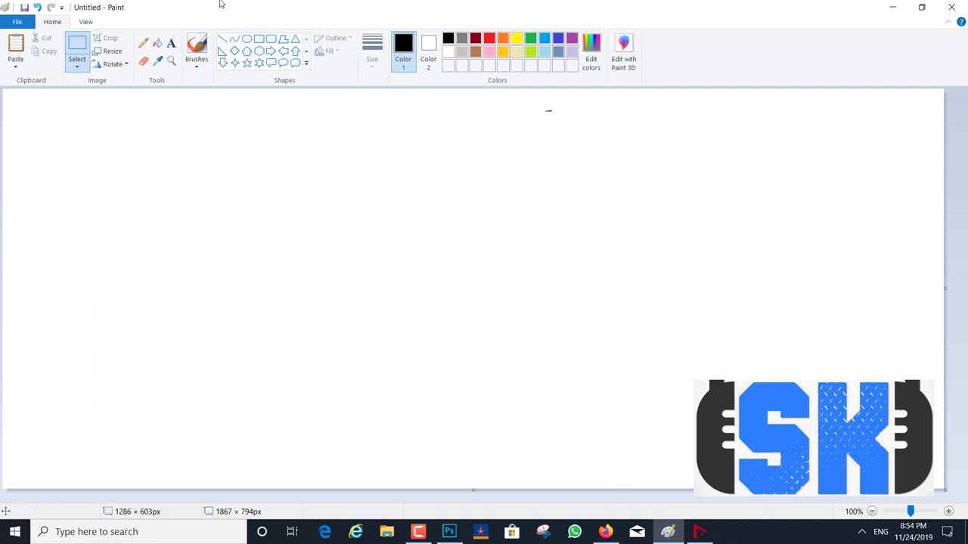
Brush a small black waveform with two larger ones beneath it, and cross the lowest one with two nearly horizontal lines
click(198, 47)
mouse_move(119, 214)
mouse_down()
mouse_move(135, 188)
mouse_move(168, 221)
mouse_move(195, 195)
mouse_move(346, 190)
mouse_up()
click(356, 211)
mouse_move(147, 347)
mouse_down()
mouse_move(167, 278)
mouse_move(217, 299)
mouse_move(251, 349)
mouse_move(292, 279)
mouse_move(352, 299)
mouse_move(387, 362)
mouse_move(451, 259)
mouse_move(563, 346)
mouse_move(600, 259)
mouse_move(625, 283)
mouse_up()
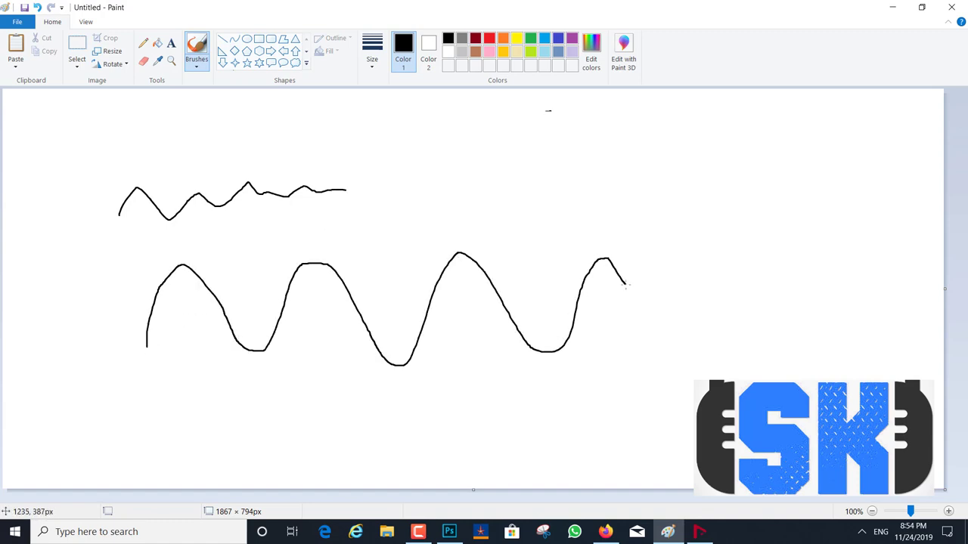
mouse_move(175, 453)
mouse_down()
mouse_move(219, 336)
mouse_move(323, 393)
mouse_move(381, 356)
mouse_move(463, 346)
mouse_move(579, 443)
mouse_move(657, 323)
mouse_move(741, 378)
mouse_move(841, 391)
mouse_up()
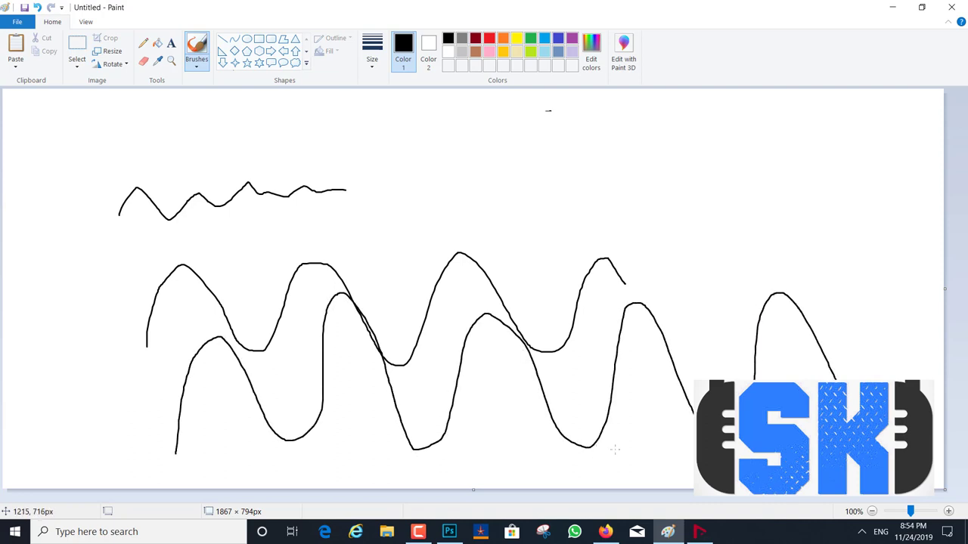
drag(155, 382, 830, 344)
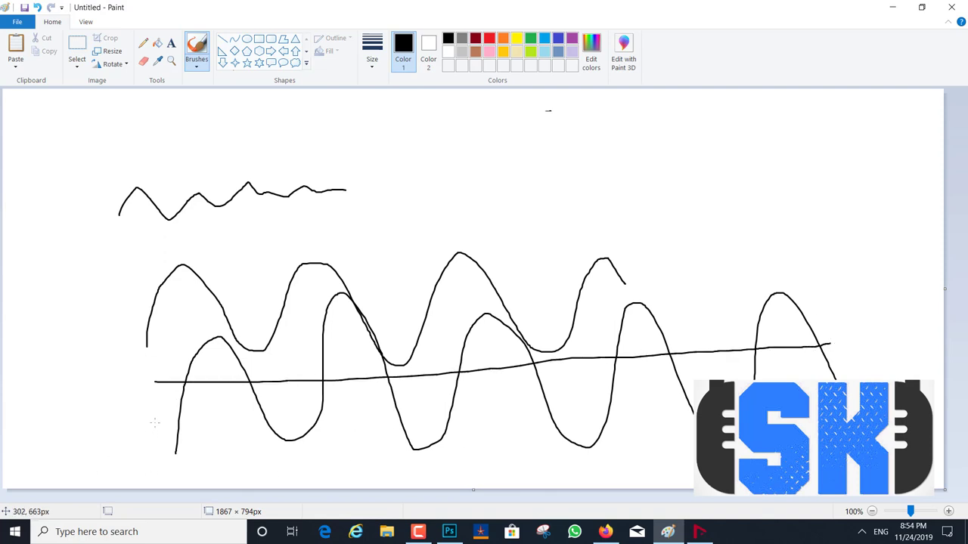
drag(155, 422, 843, 389)
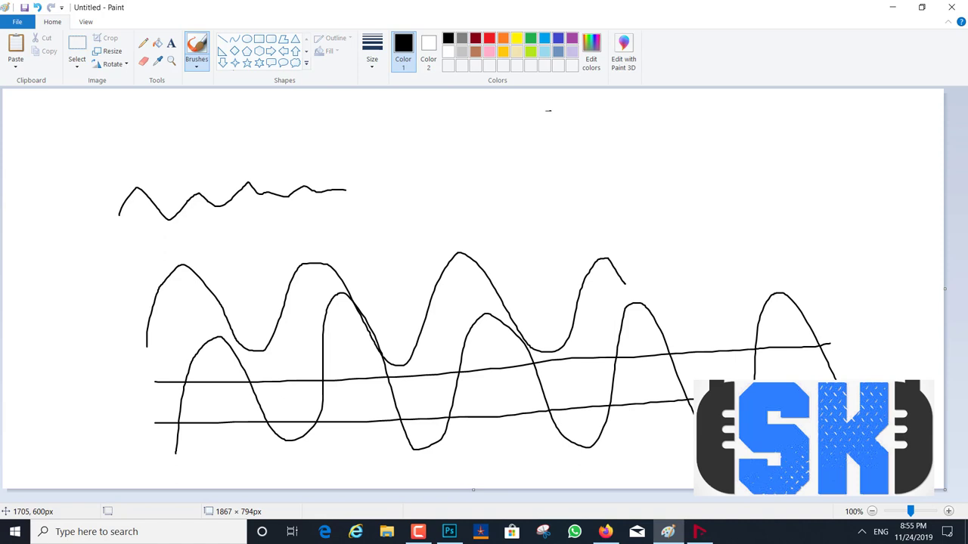
Switch to Firefox and close the ART ProMPAII preamp's enlarged image, its Amazon page and the spark condenser microphone search page
click(419, 534)
click(419, 533)
click(606, 532)
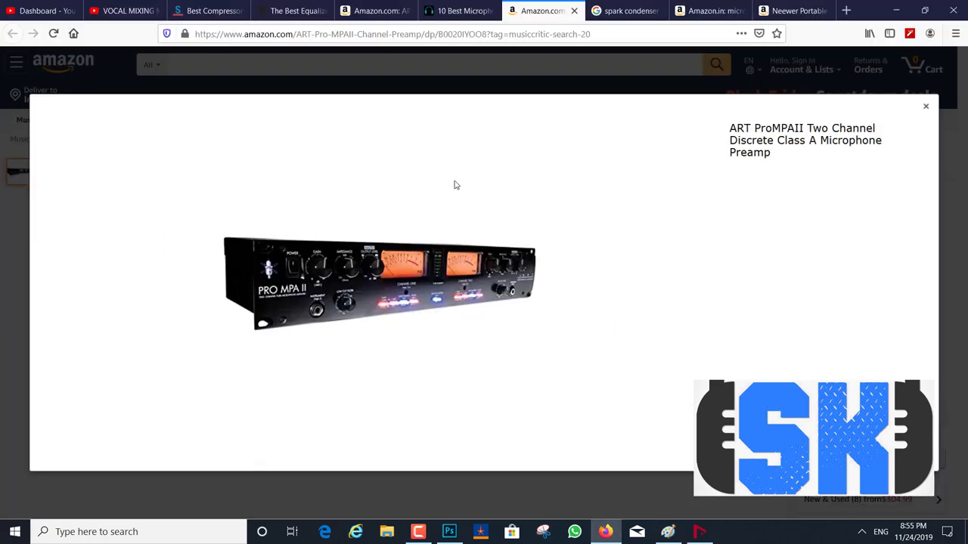
click(627, 11)
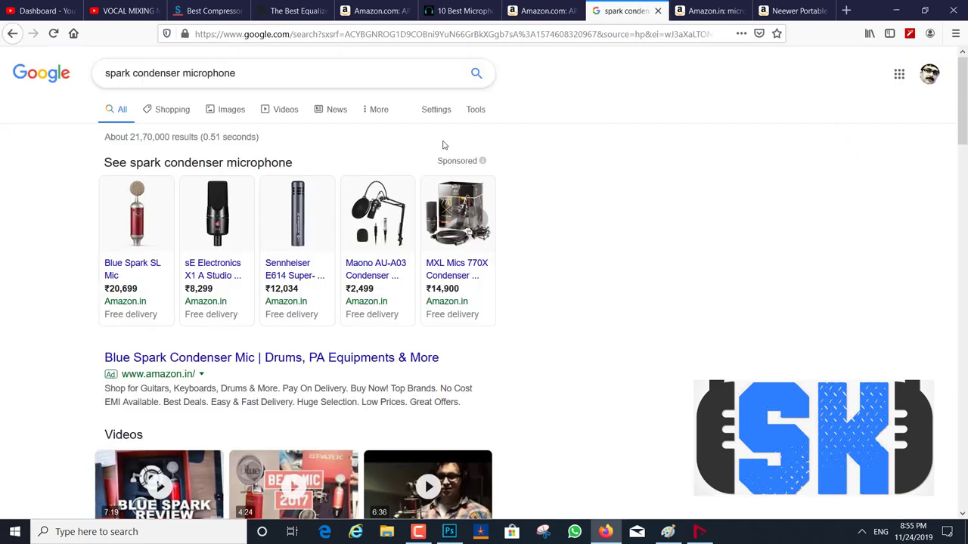
click(386, 15)
click(463, 13)
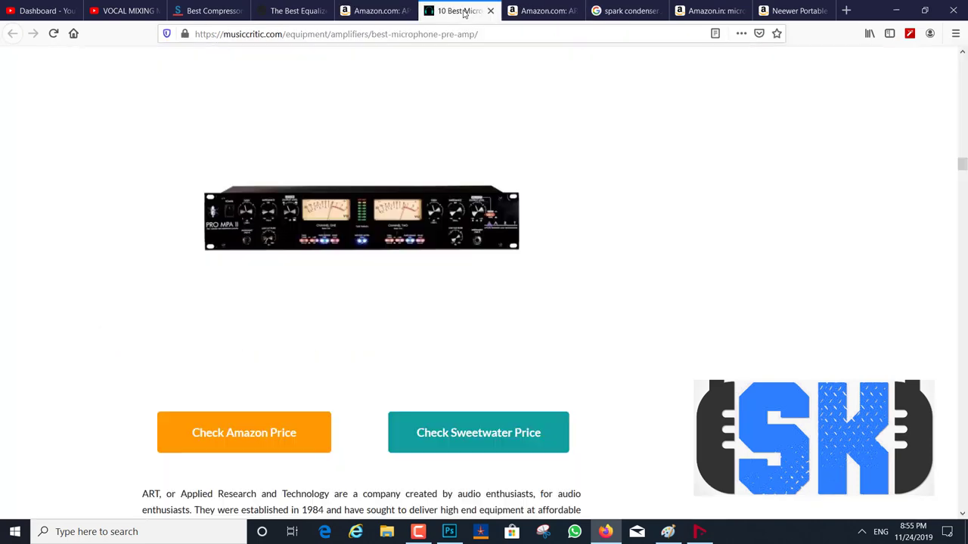
click(542, 9)
click(925, 106)
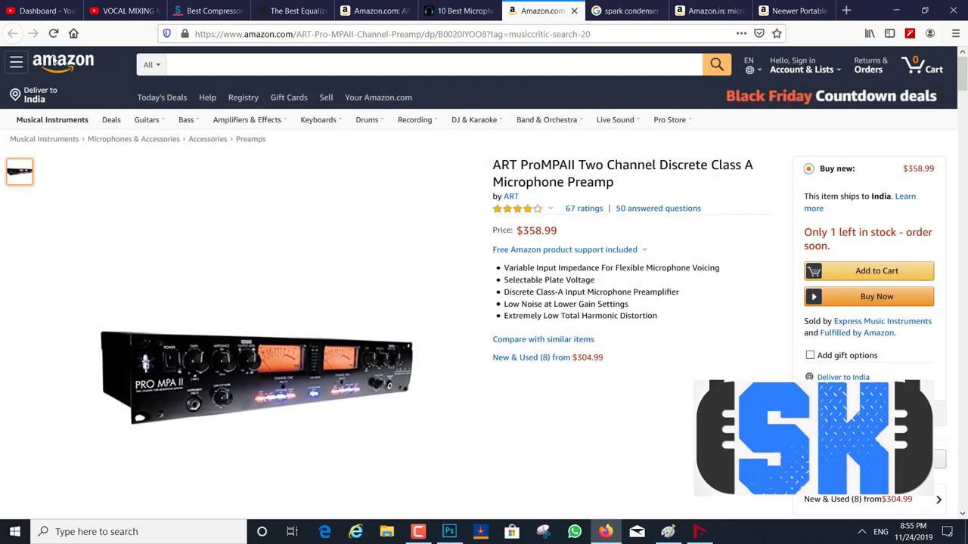
click(573, 11)
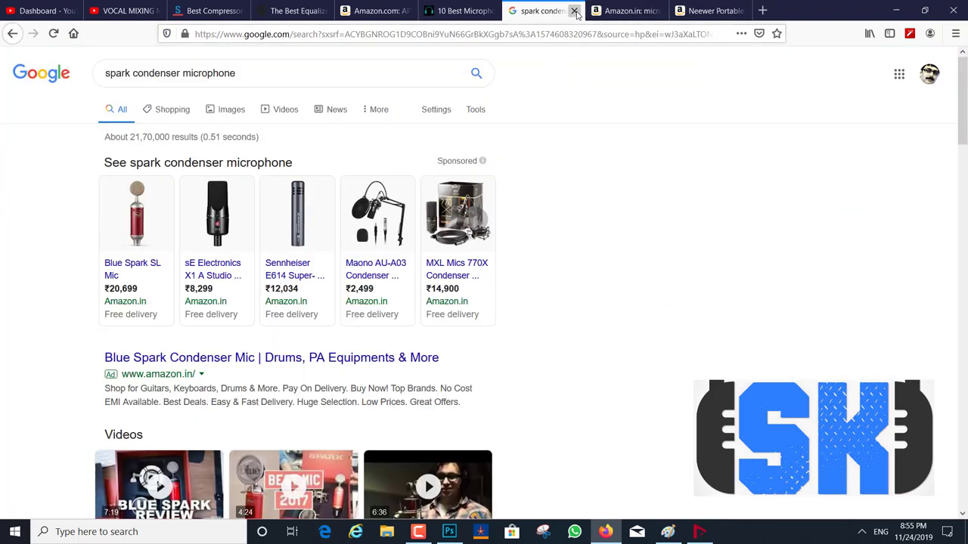
click(574, 11)
Revisit the open Neewer shield, microphone preamp, API 5500, studio equalizer and Sweetwater vocal compressor pages, closing the API 5500's enlarged image
click(622, 11)
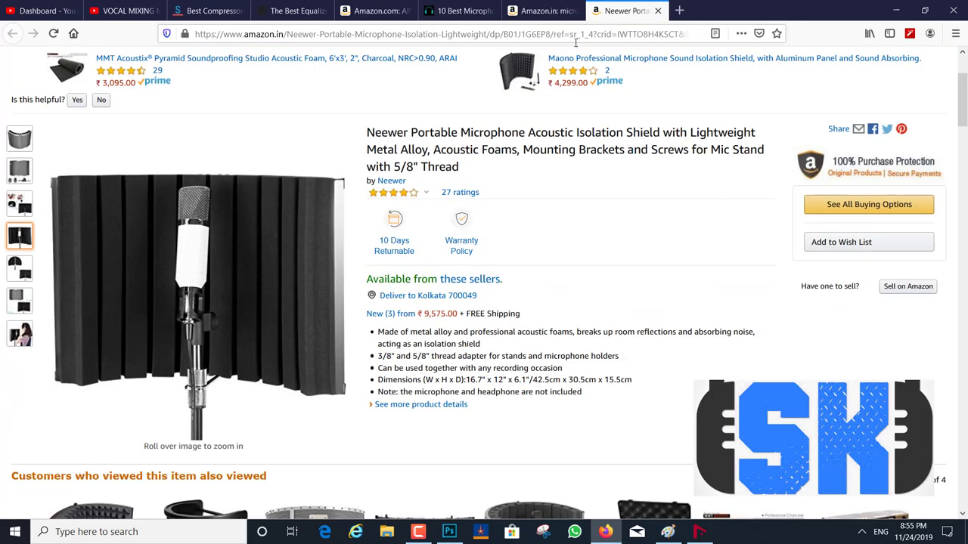
click(449, 12)
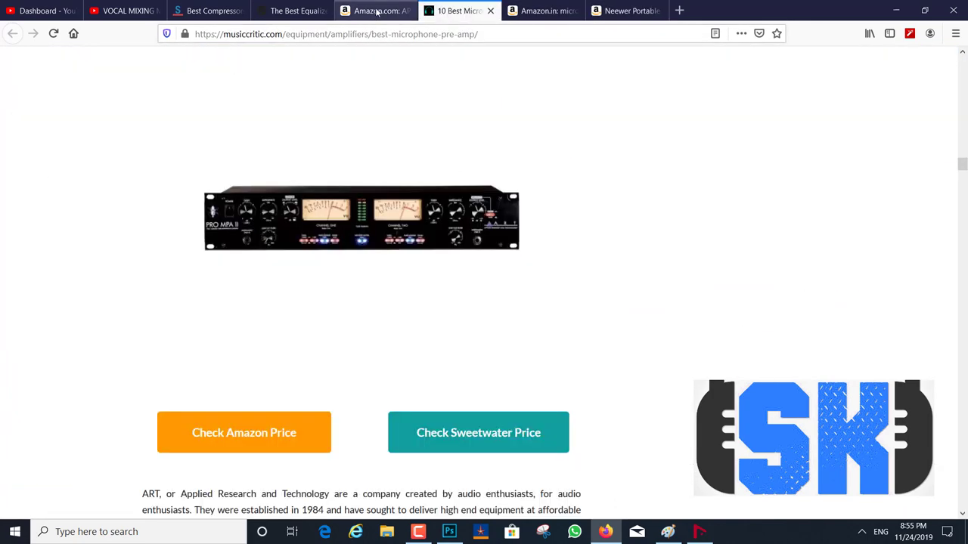
click(377, 11)
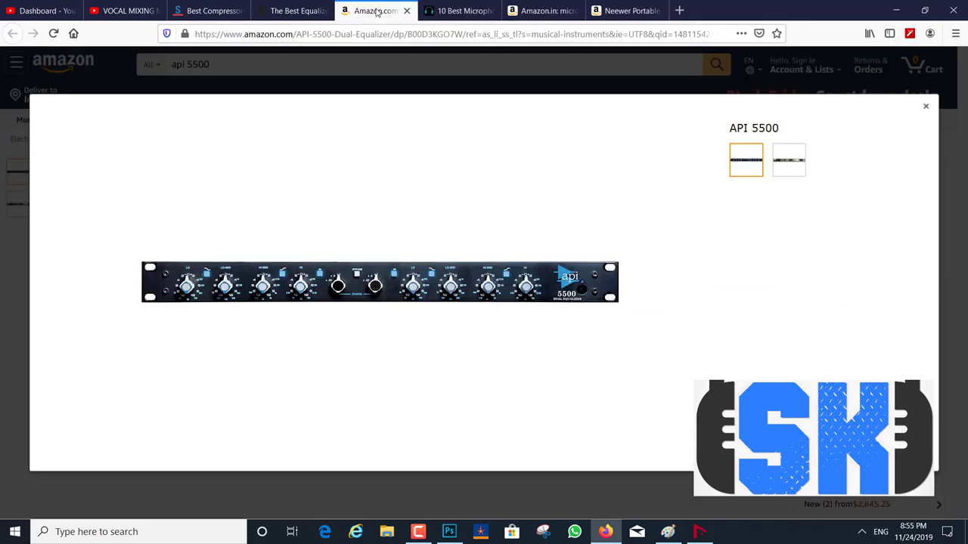
click(926, 106)
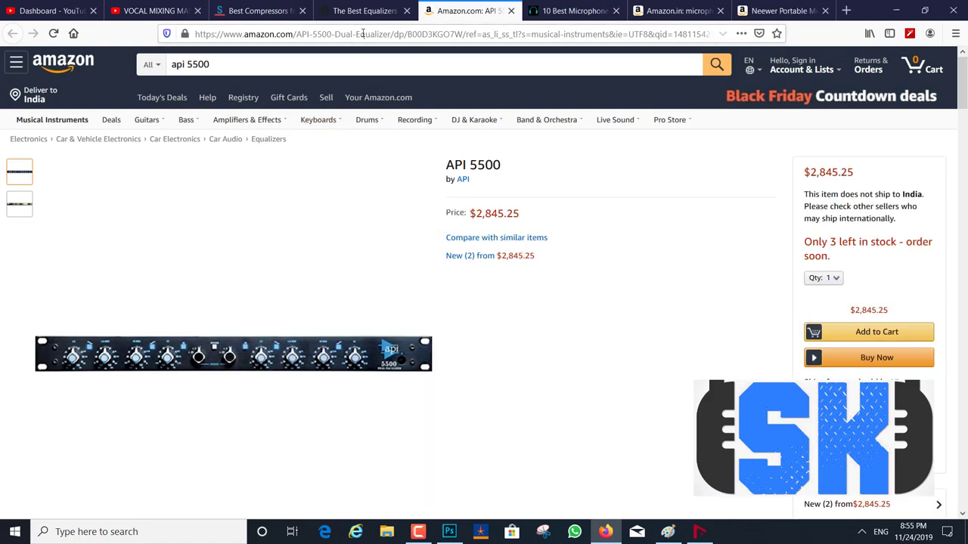
click(363, 11)
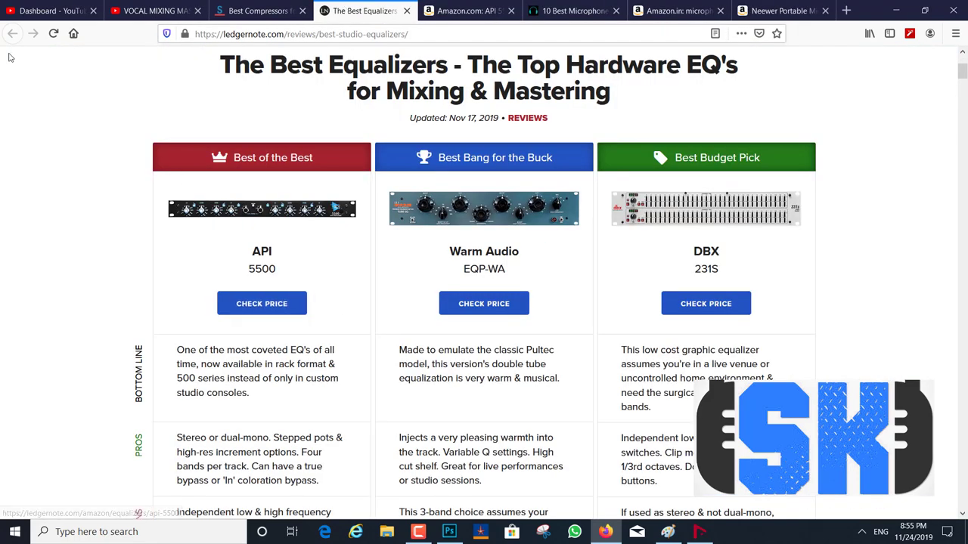
key(ctrl+shift+Tab)
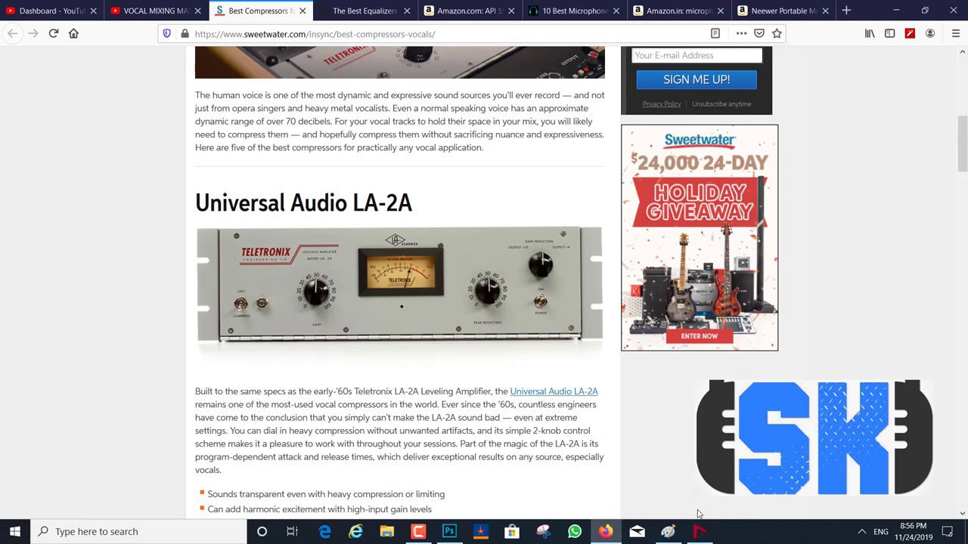
Switch to Paint and brush six black rays fanning out from one point above the large waveforms
click(668, 532)
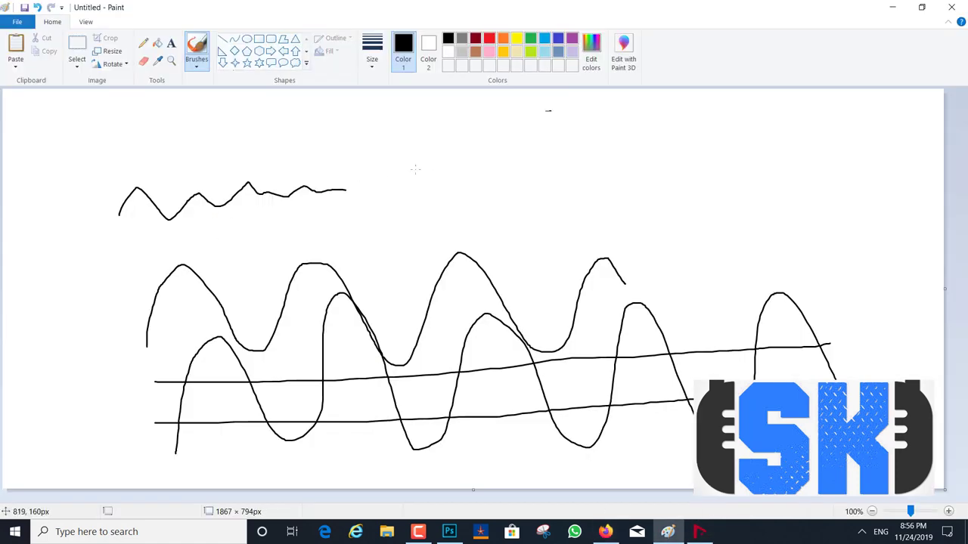
drag(415, 168, 641, 88)
drag(414, 168, 632, 142)
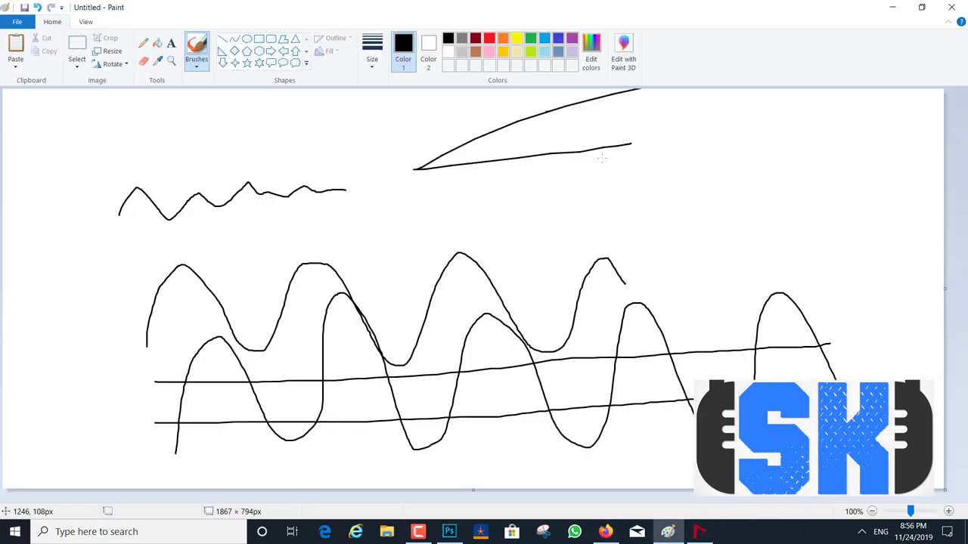
drag(419, 171, 712, 221)
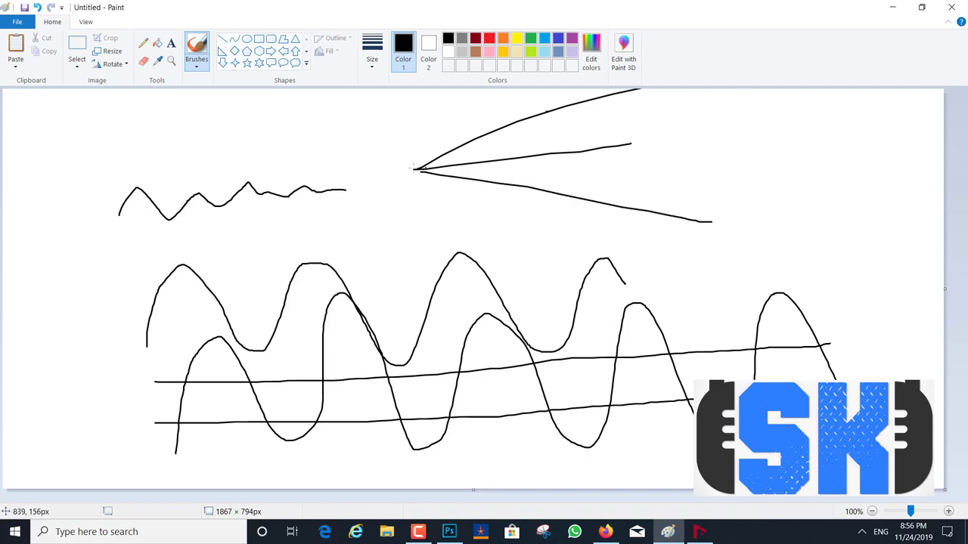
drag(414, 168, 673, 99)
drag(418, 169, 558, 168)
drag(627, 168, 673, 168)
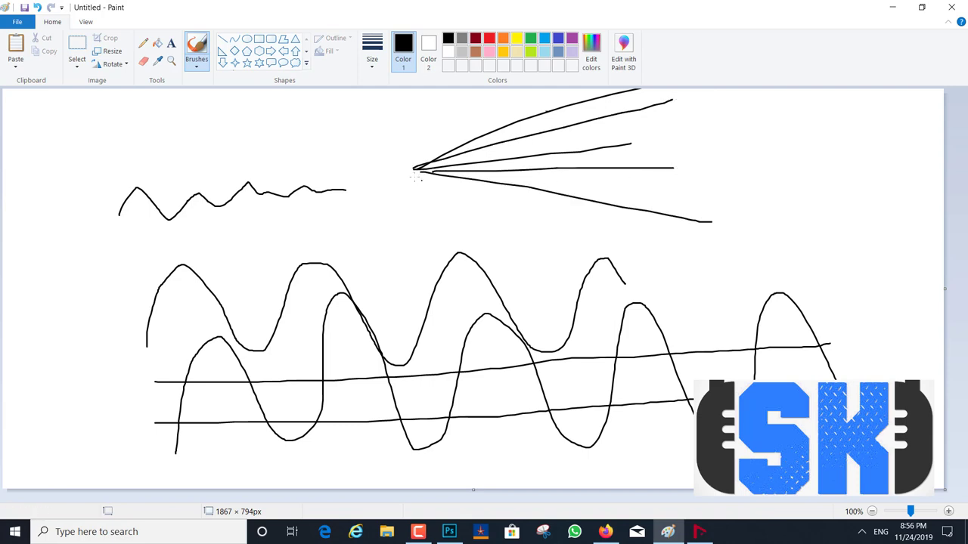
drag(421, 171, 614, 223)
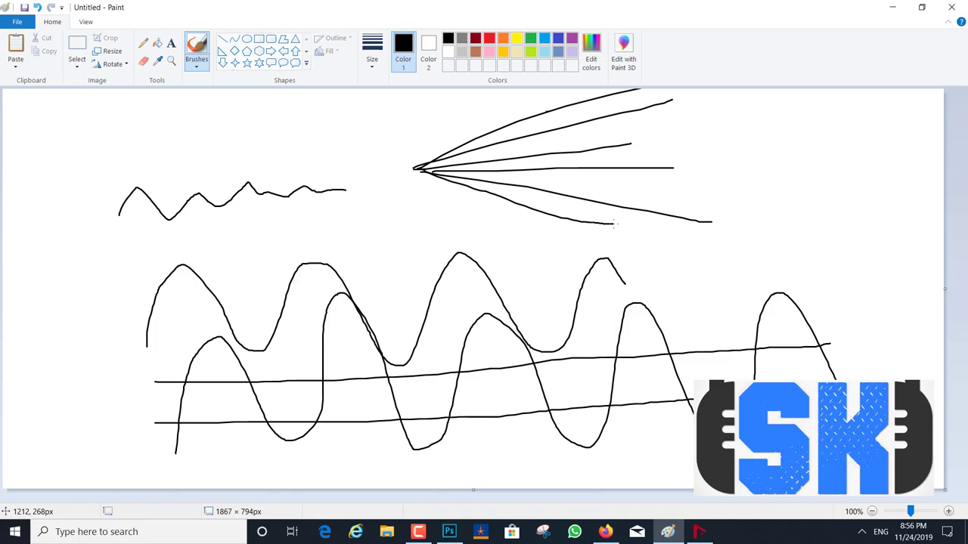
Look through the YouTube results for VOCAL MIXING MASTER NUENDO in Firefox, minimize the browser and return to Nuendo
click(607, 533)
click(136, 10)
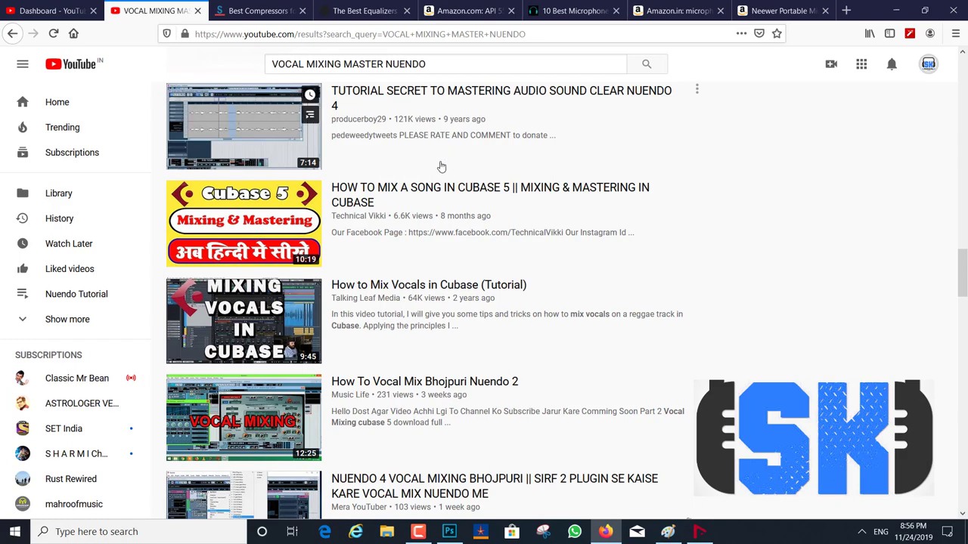
scroll(437, 257, down, 4)
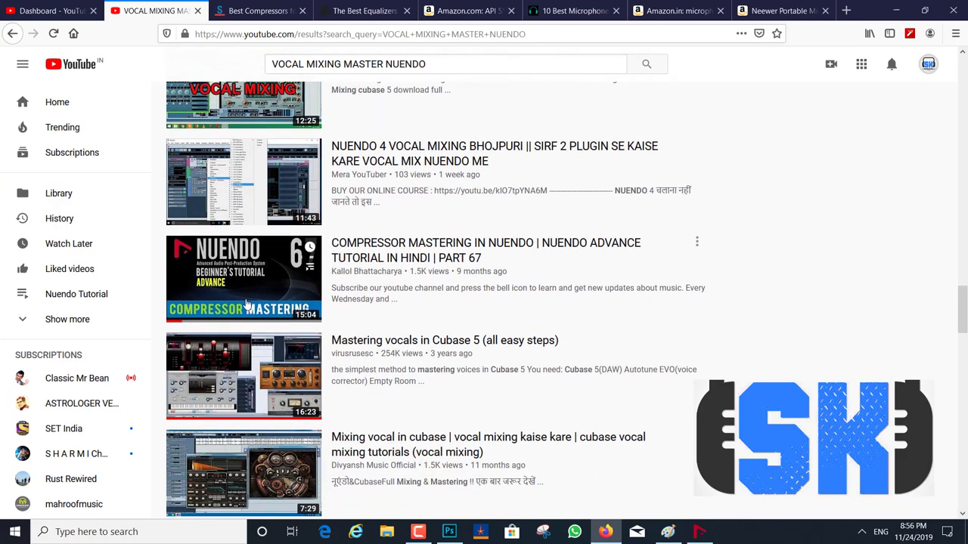
scroll(226, 291, down, 3)
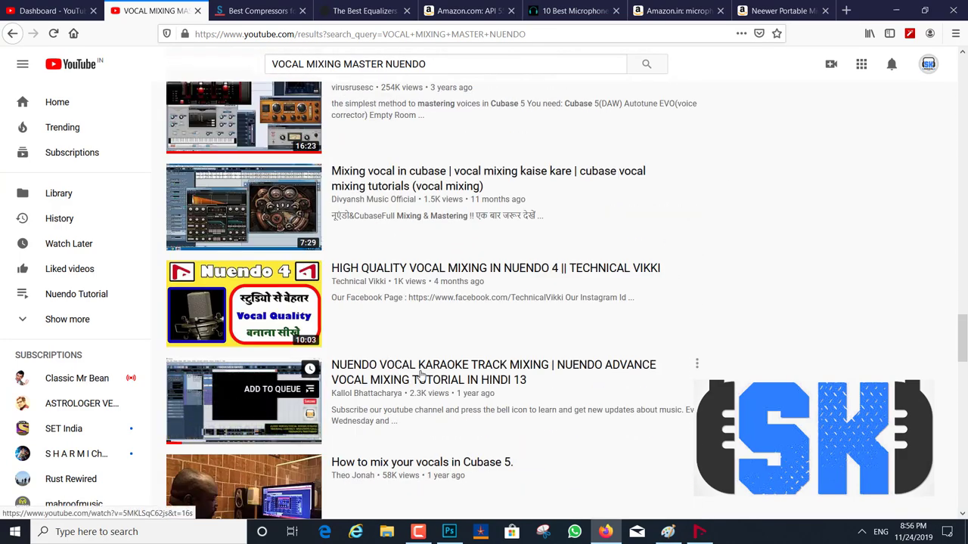
scroll(515, 375, down, 2)
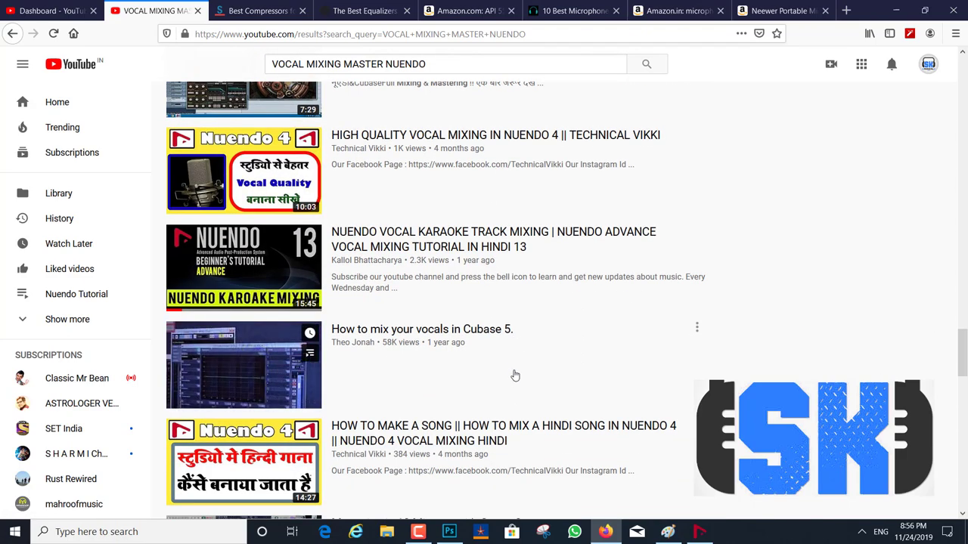
scroll(514, 375, up, 10)
scroll(515, 375, up, 8)
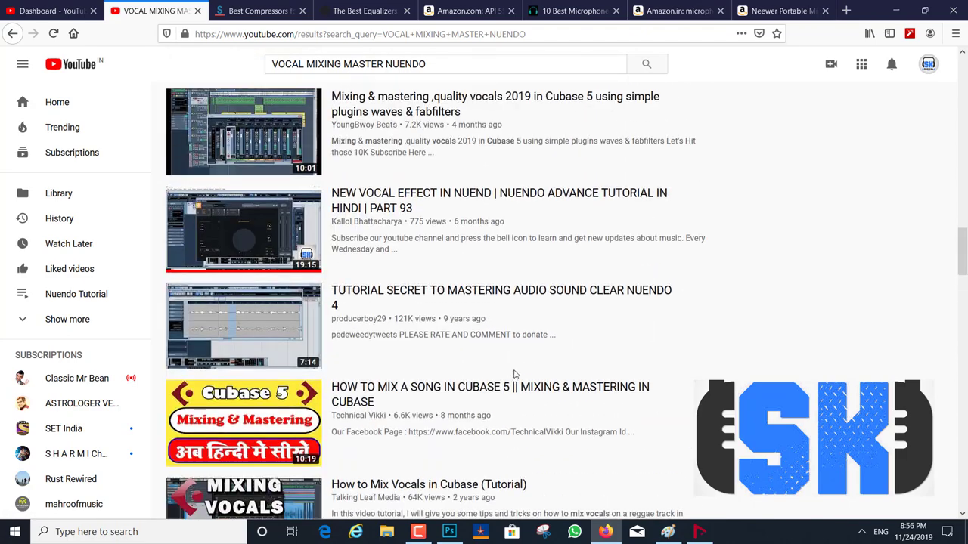
scroll(514, 375, up, 10)
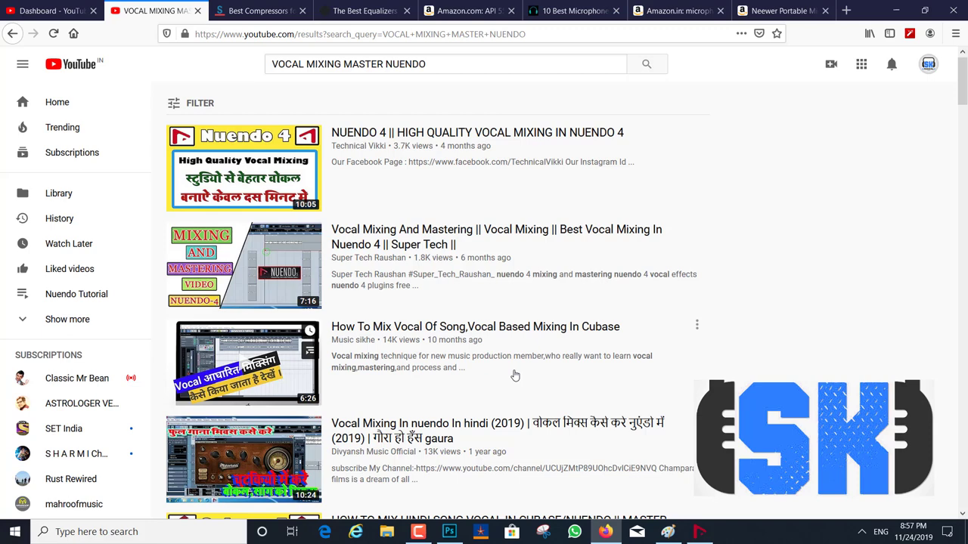
click(895, 11)
click(700, 531)
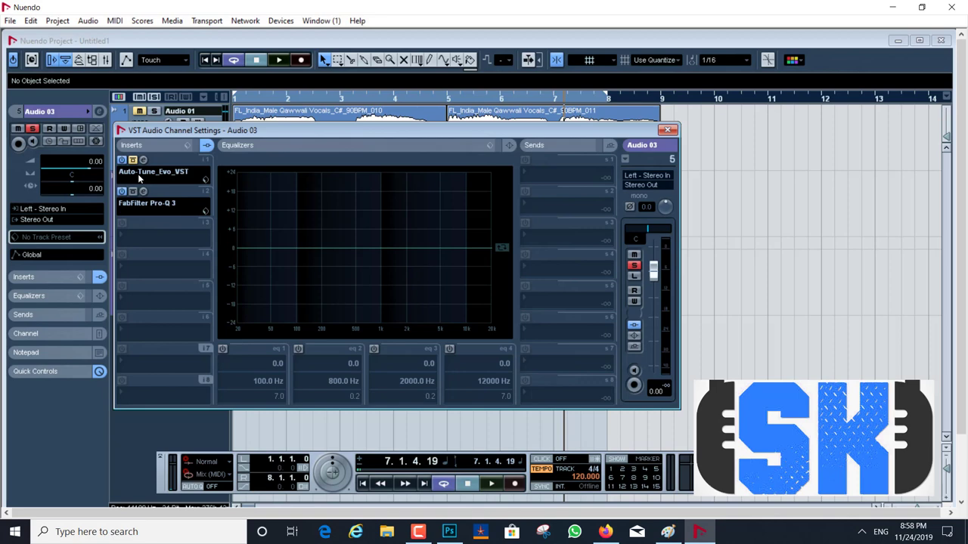
Switch to Paint and draw an eye with lashes above the small waveform, with an arrow pointing away from it
click(667, 531)
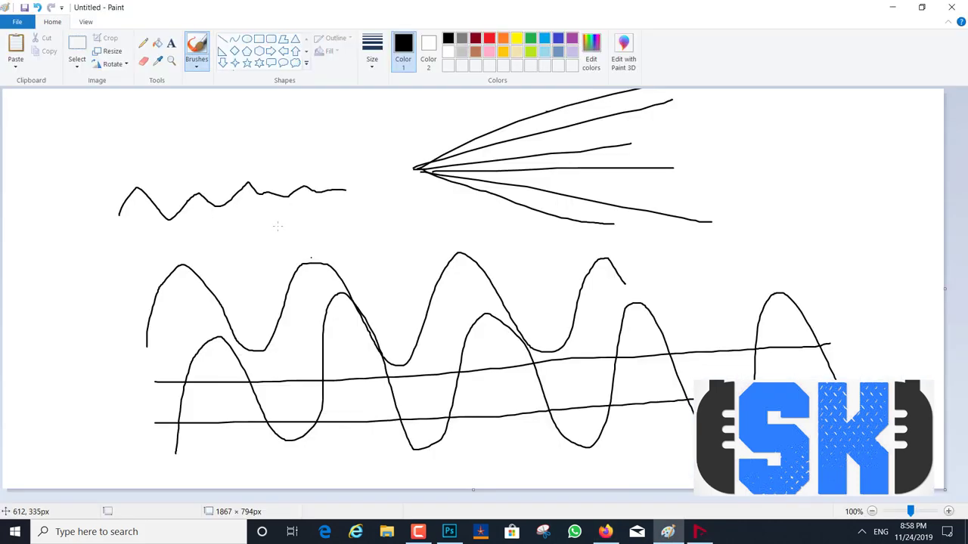
mouse_move(176, 113)
mouse_down()
mouse_move(161, 145)
mouse_move(215, 158)
mouse_move(231, 121)
mouse_move(202, 109)
mouse_move(177, 119)
mouse_move(170, 127)
mouse_move(184, 114)
mouse_move(212, 117)
mouse_move(211, 143)
mouse_move(182, 142)
mouse_move(192, 116)
mouse_move(362, 115)
mouse_move(347, 95)
mouse_move(358, 133)
mouse_up()
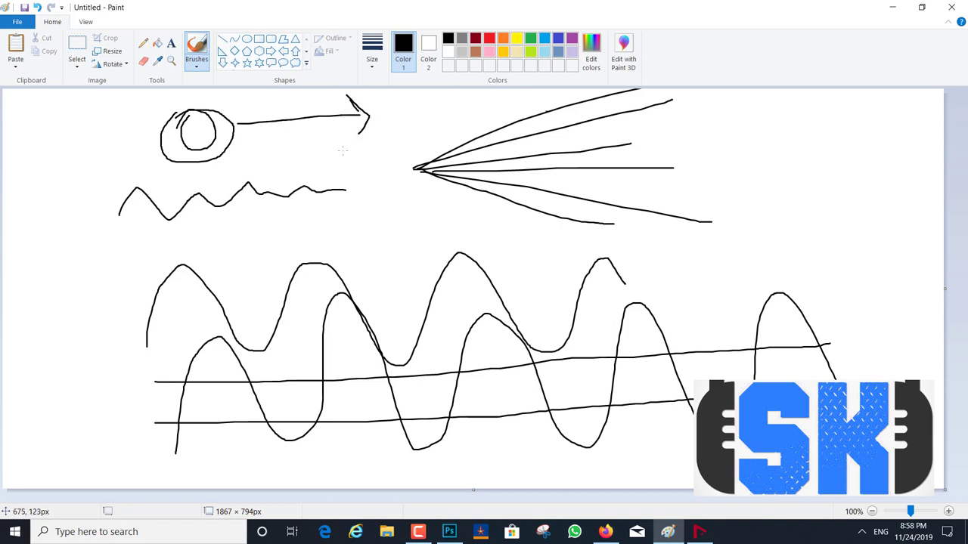
mouse_move(202, 99)
mouse_down()
mouse_move(204, 114)
mouse_move(166, 123)
mouse_move(182, 139)
mouse_up()
Draw a capped line inside an oval beside the rays, extend the line outward and add an arrow pointing down into the oval
mouse_move(712, 171)
mouse_down()
mouse_move(714, 196)
mouse_move(713, 178)
mouse_move(825, 169)
mouse_move(824, 147)
mouse_move(825, 180)
mouse_up()
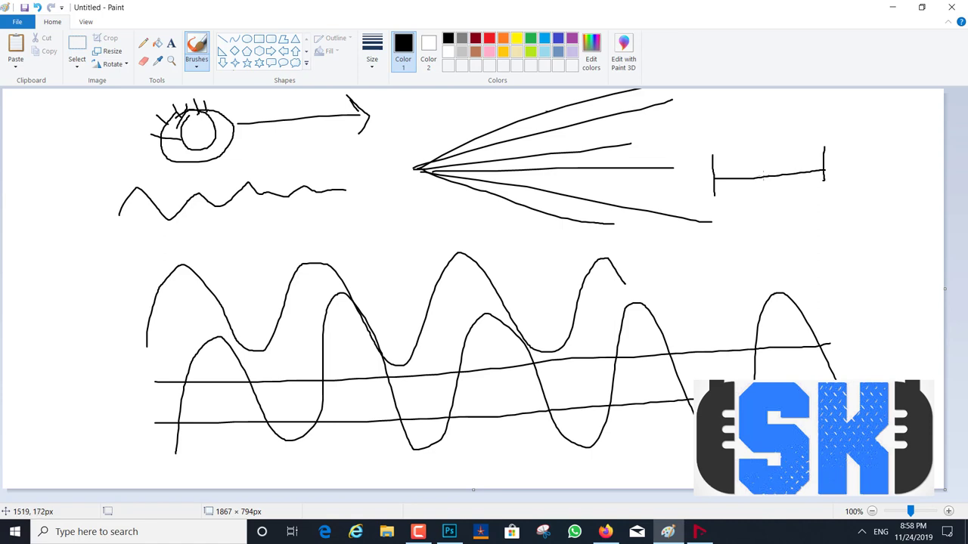
mouse_move(716, 175)
mouse_down()
mouse_move(759, 144)
mouse_move(797, 148)
mouse_move(824, 172)
mouse_move(803, 209)
mouse_move(771, 217)
mouse_move(718, 181)
mouse_up()
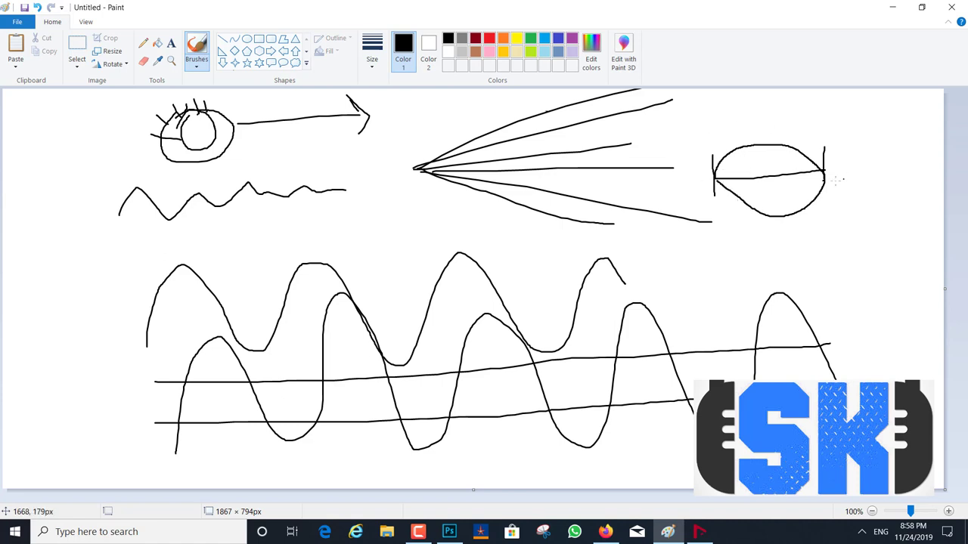
drag(825, 170, 894, 167)
mouse_move(779, 133)
mouse_down()
mouse_move(779, 158)
mouse_move(794, 136)
mouse_up()
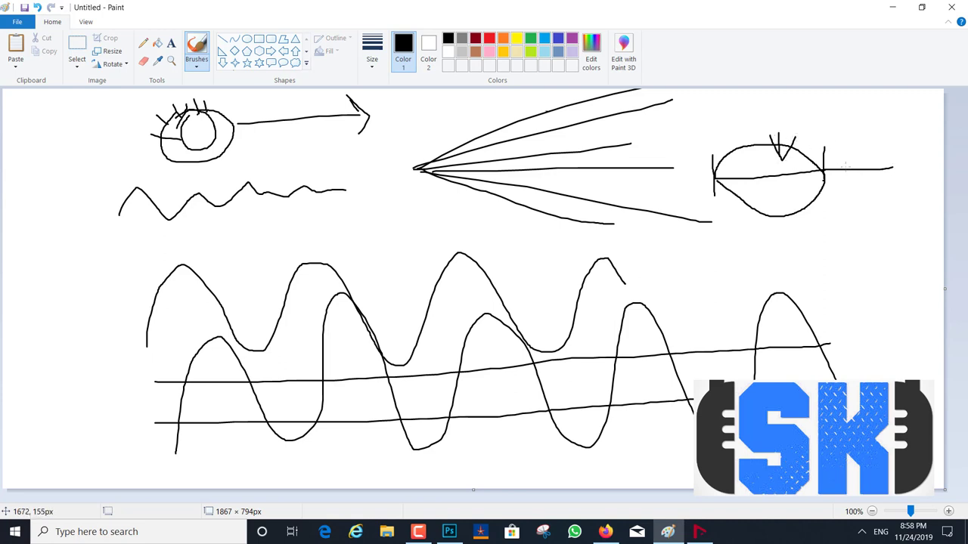
Draw an upward arrow from the line extending beyond the oval, and switch to Nuendo
mouse_move(846, 165)
mouse_down()
mouse_move(848, 119)
mouse_move(844, 127)
mouse_move(859, 128)
mouse_up()
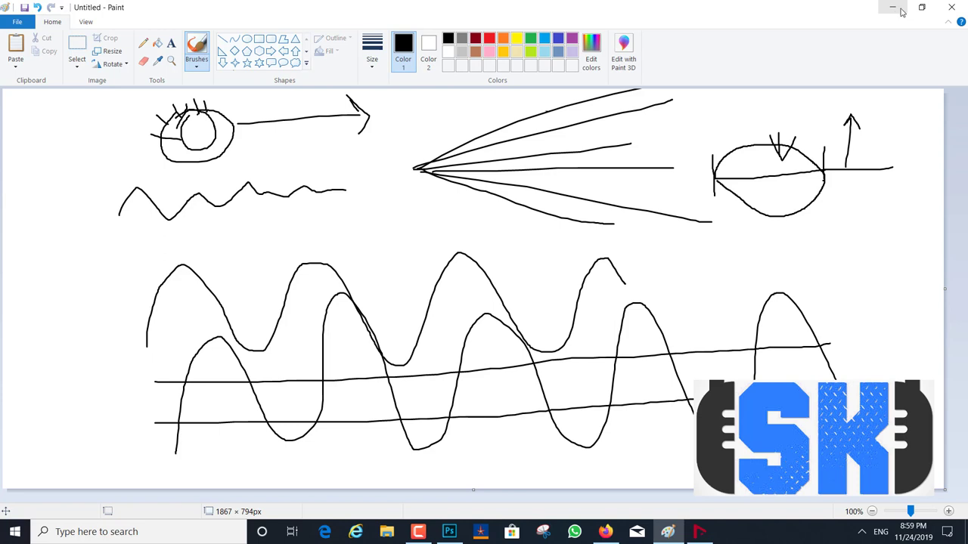
click(699, 531)
Insert the L2 Mono limiter from the Dynamics plug-ins into the third insert slot of Audio 03
click(157, 243)
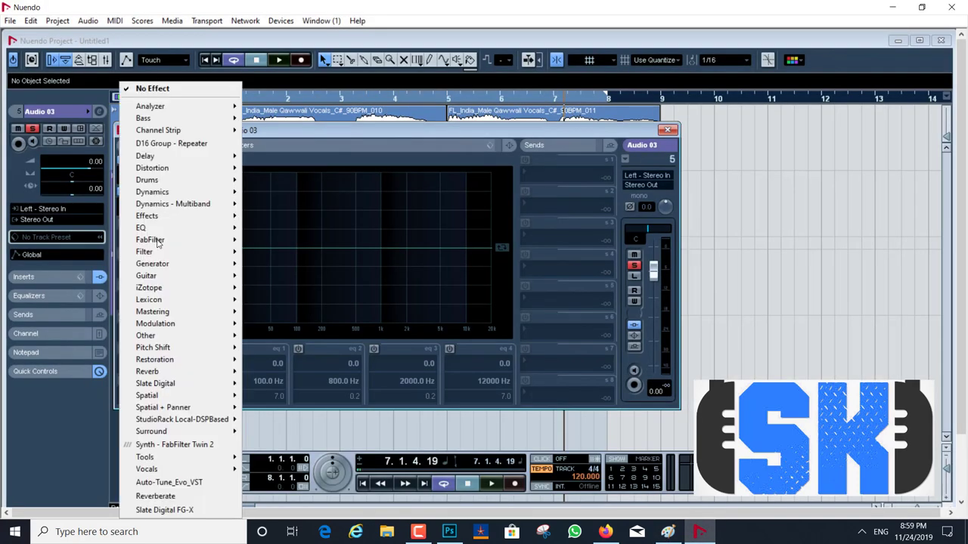
mouse_move(169, 159)
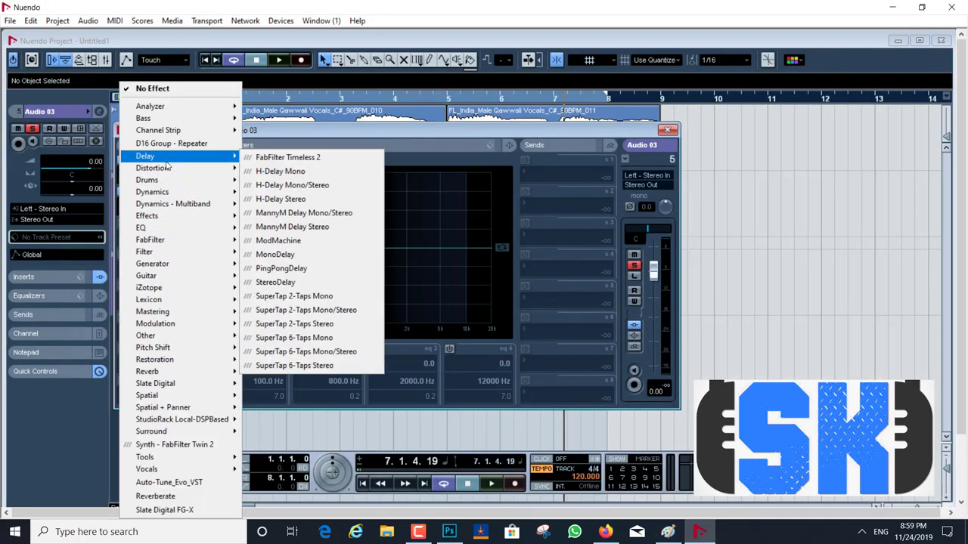
mouse_move(169, 255)
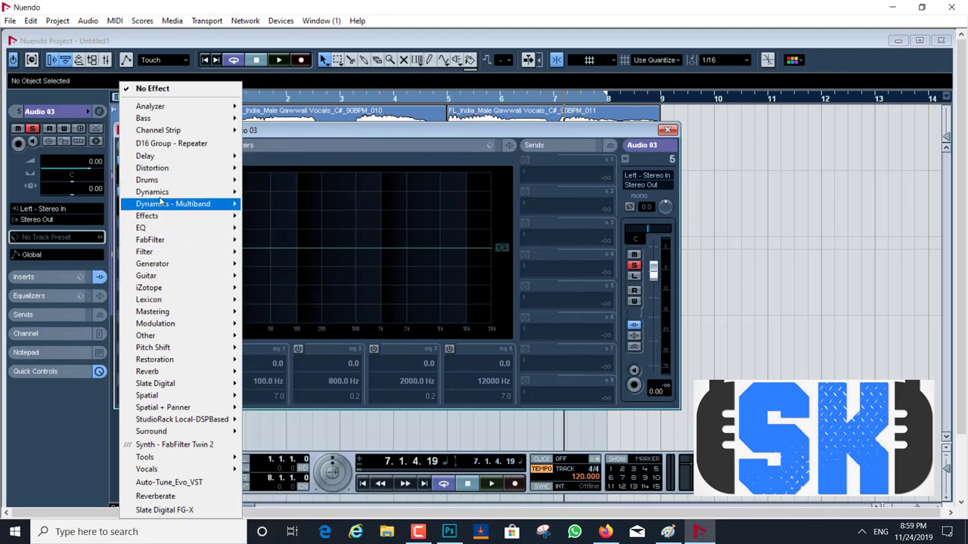
mouse_move(195, 194)
mouse_move(335, 28)
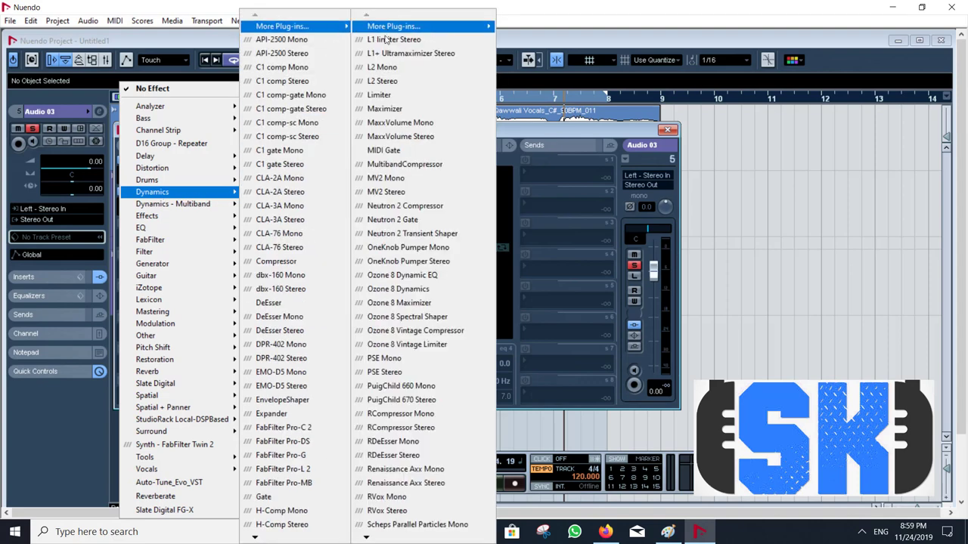
click(389, 68)
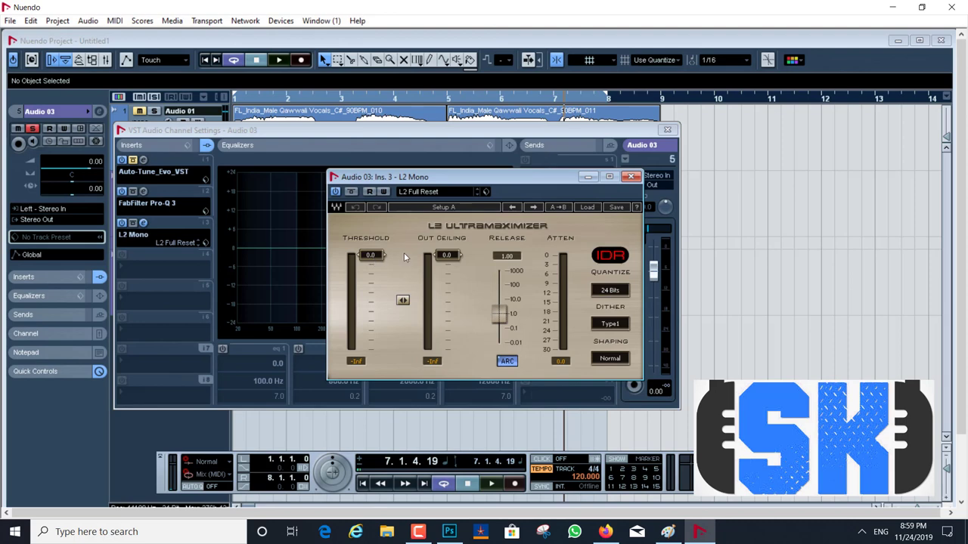
Set the L2 threshold to -12.7 and the out ceiling to -1.4, and close the plug-in and channel settings windows
drag(378, 257, 378, 295)
drag(451, 257, 451, 260)
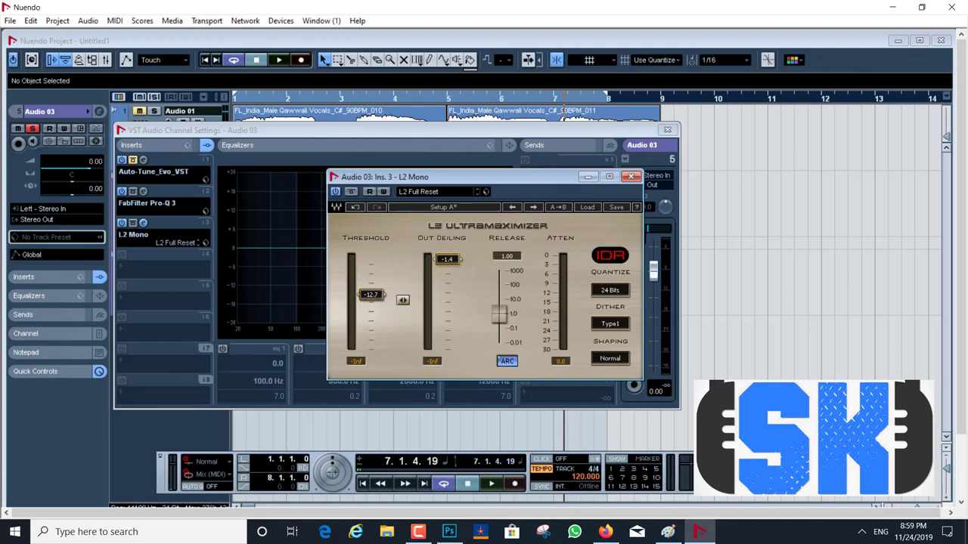
click(630, 177)
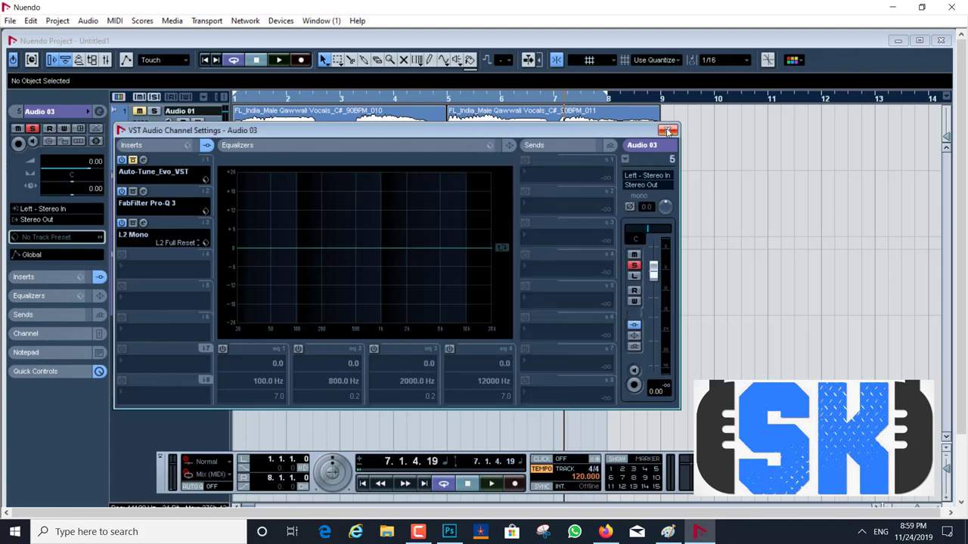
click(667, 130)
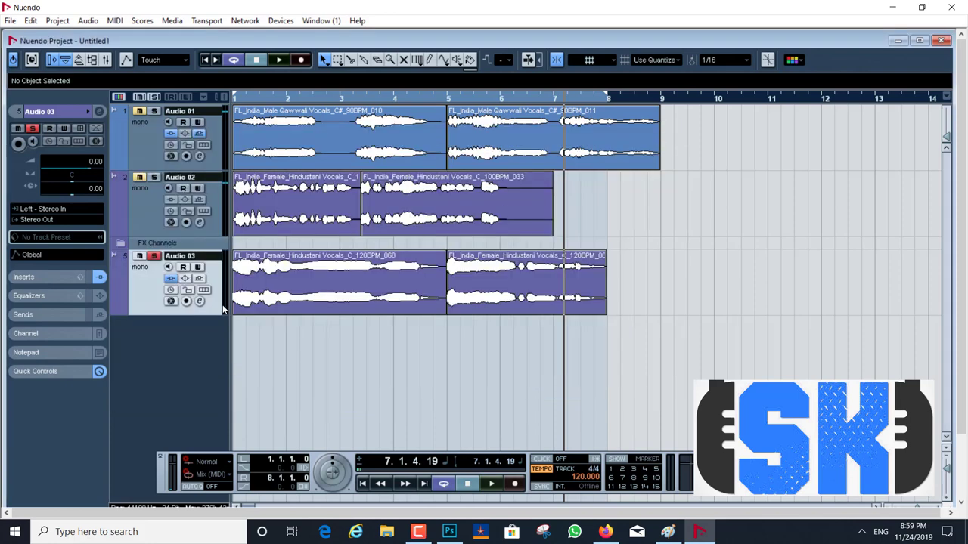
Play Audio 03 with its inserts bypassed and re-enable them during playback to compare the sound
click(171, 278)
key(space)
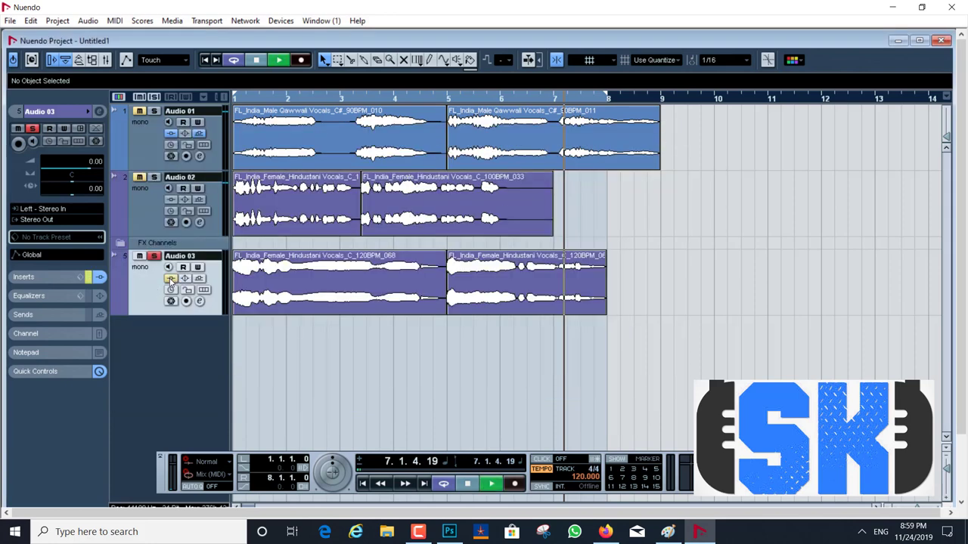
click(170, 279)
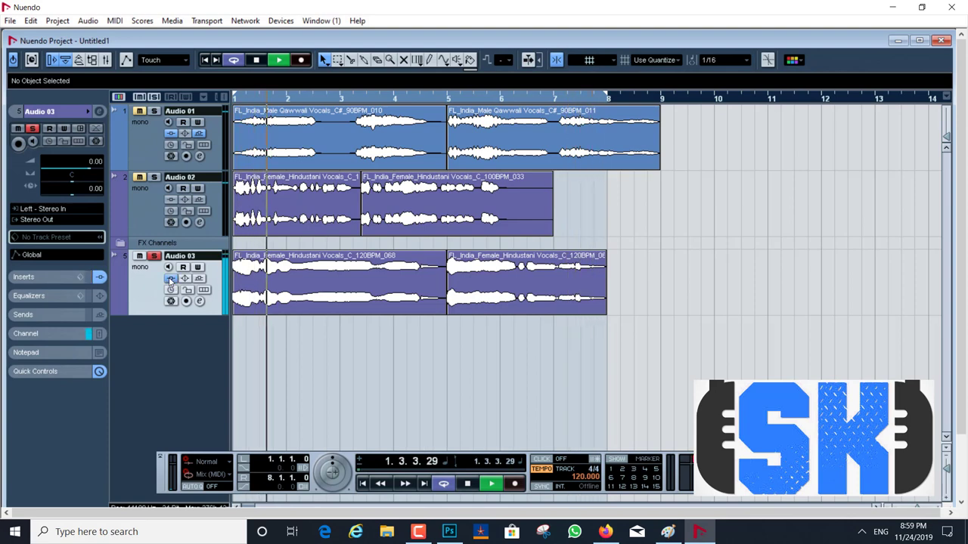
Reopen Audio 03's L2 Mono, adjust it during playback to threshold -14.7 and out ceiling -1.0, close it and stop playback
click(200, 301)
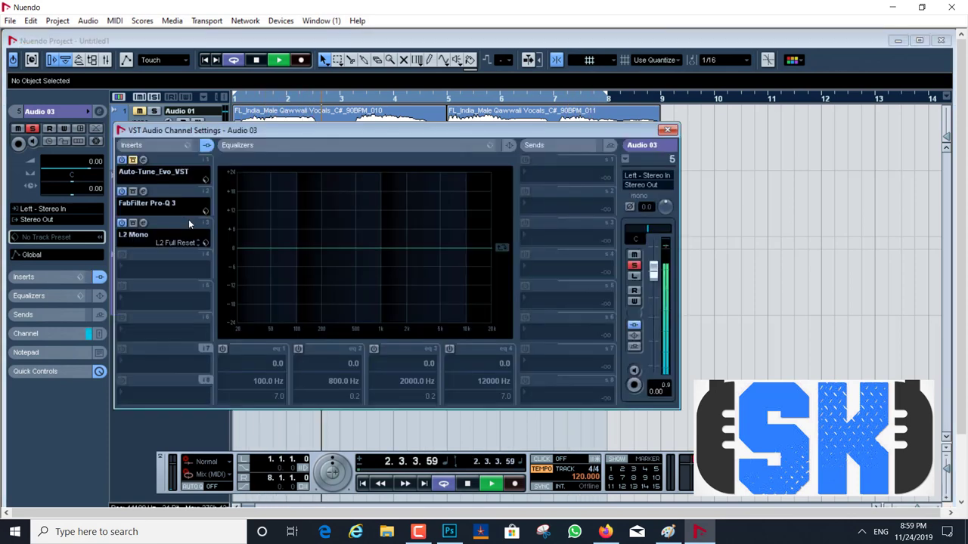
click(136, 235)
drag(375, 297, 375, 323)
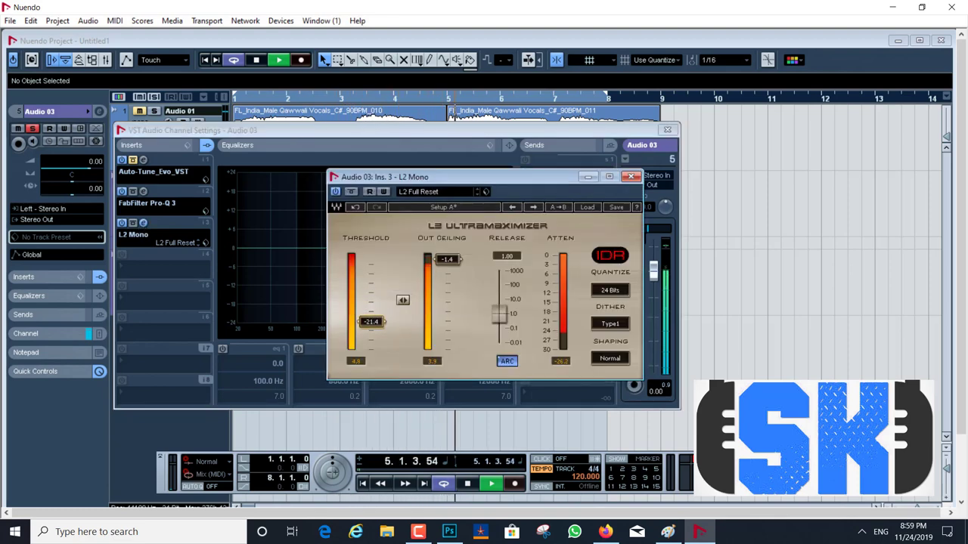
mouse_move(447, 260)
mouse_down()
mouse_move(447, 325)
mouse_move(447, 255)
mouse_up()
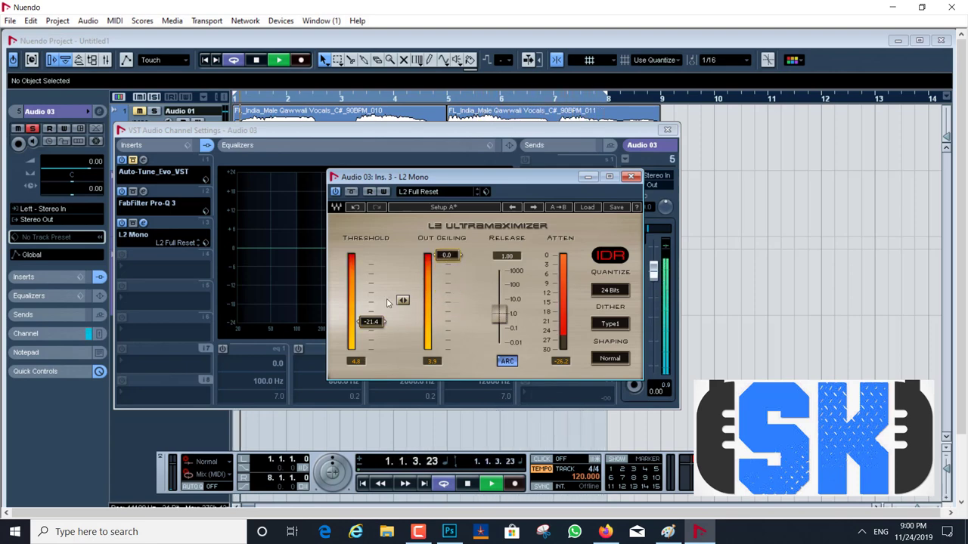
drag(371, 321, 371, 300)
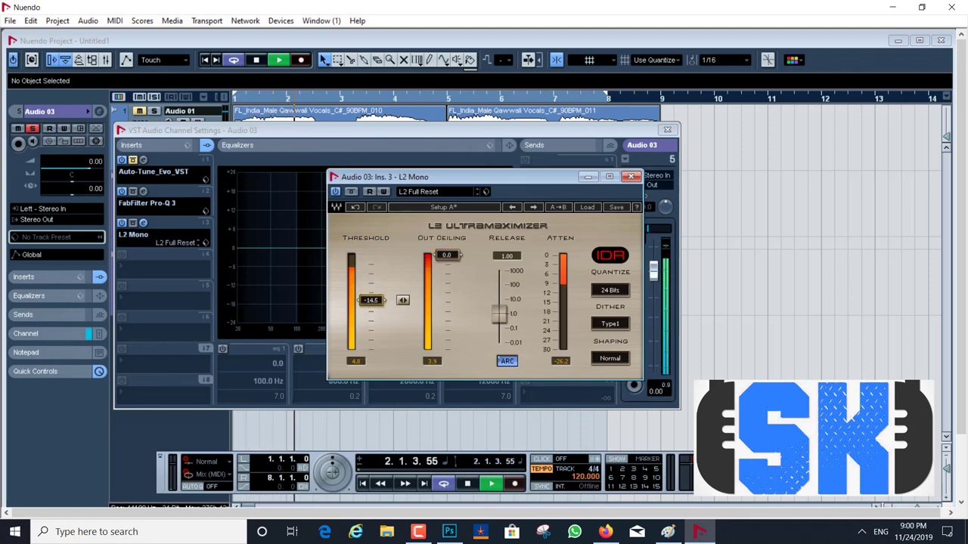
drag(451, 257, 452, 258)
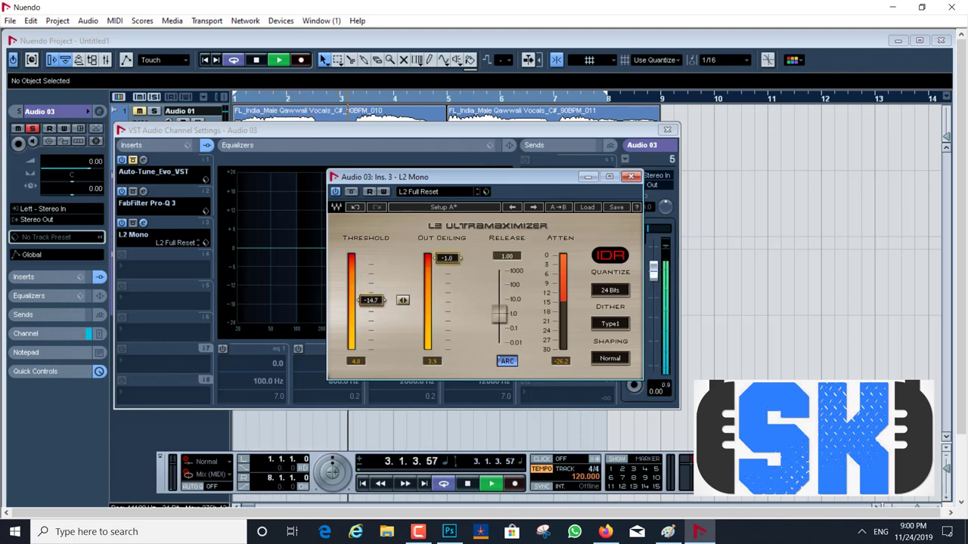
click(631, 178)
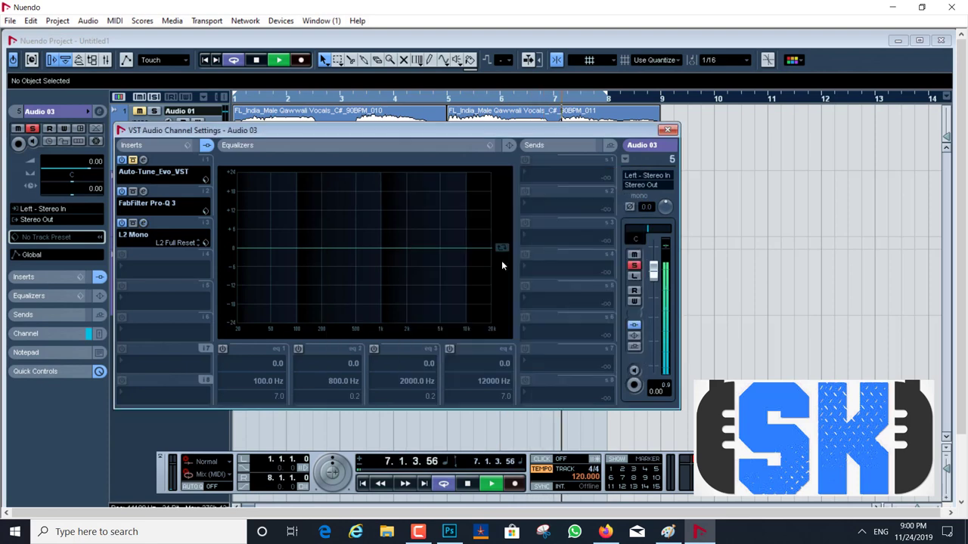
key(space)
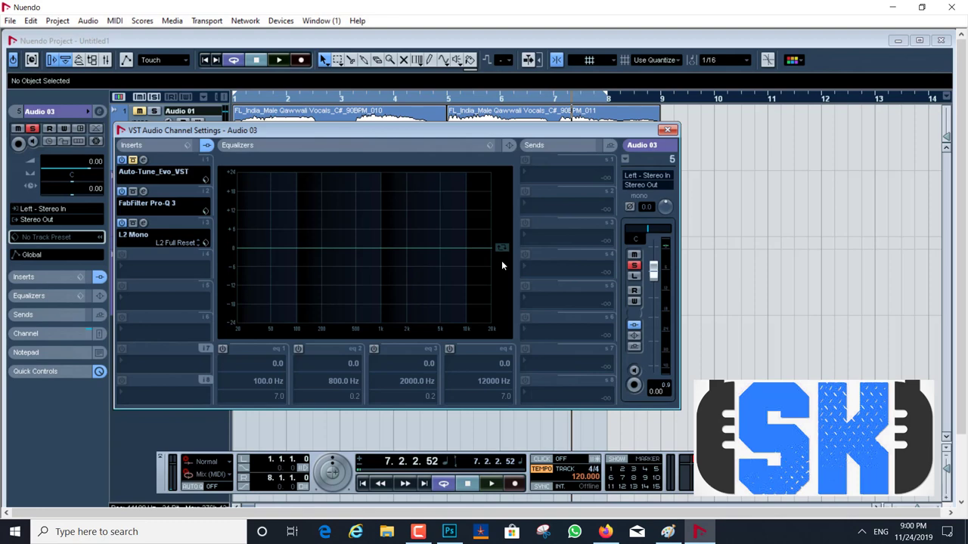
Assign FX 2-H-Delay Stereo to the first send and FX 1-Reverberate to the second send of Audio 03, and activate both
click(548, 181)
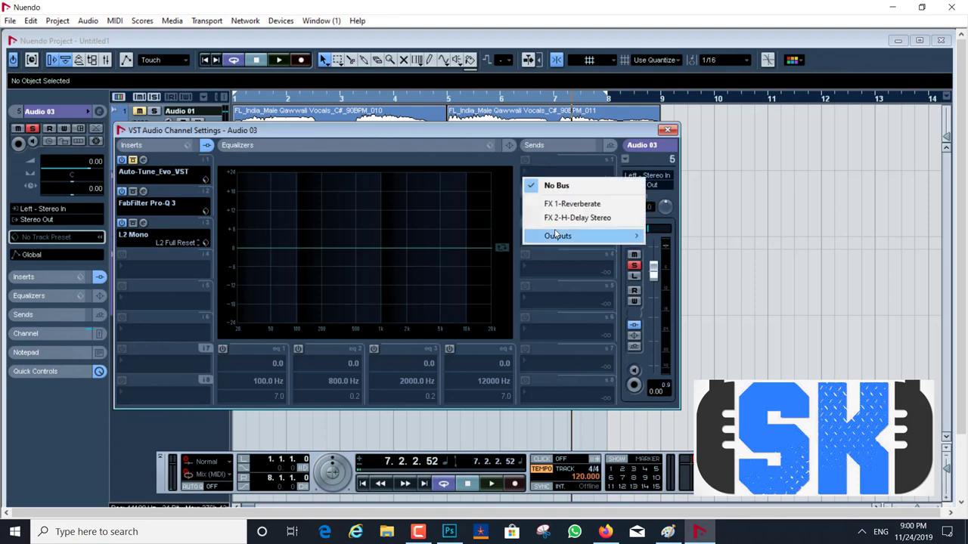
click(561, 285)
click(557, 179)
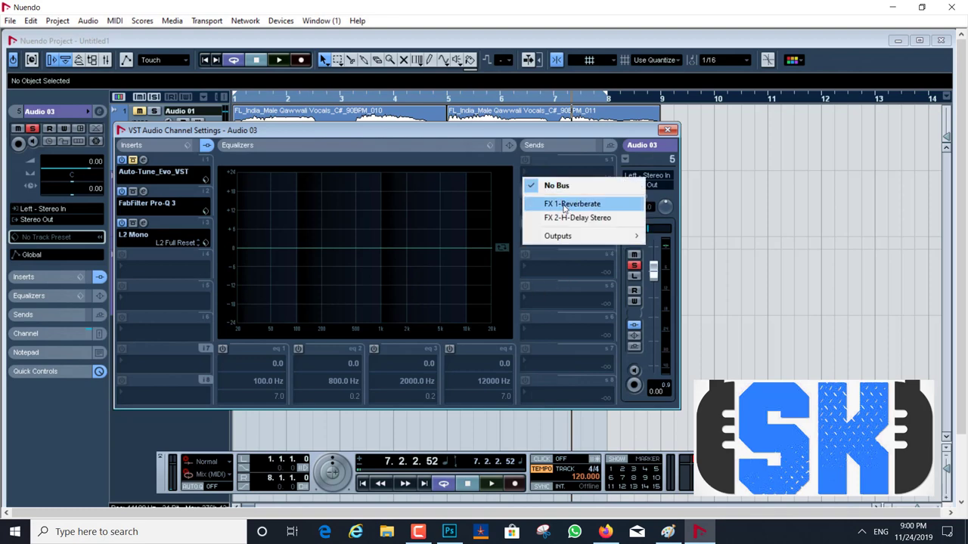
click(563, 218)
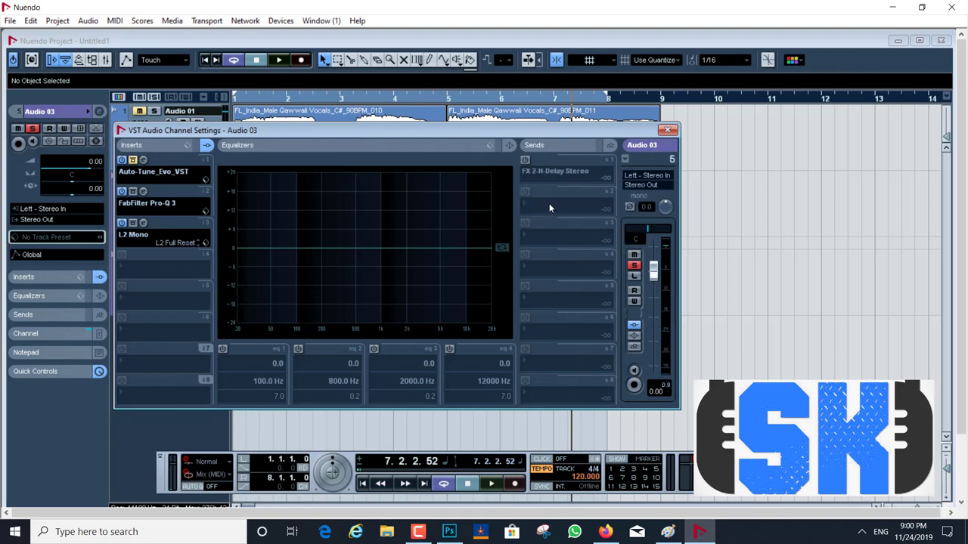
click(549, 203)
click(572, 232)
click(526, 161)
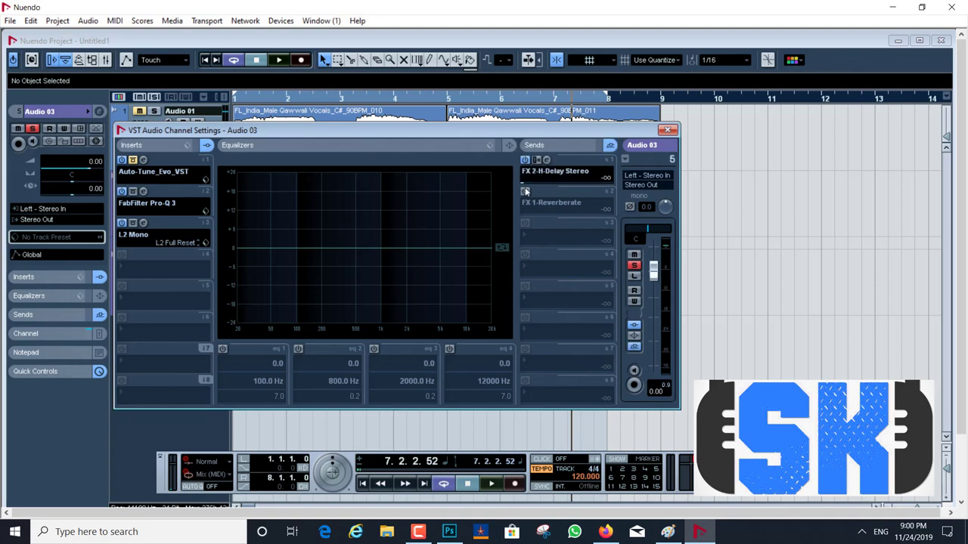
click(527, 192)
Set the delay send level to -12.74 and the reverb send level to -15.11, and start playback
drag(534, 187, 556, 187)
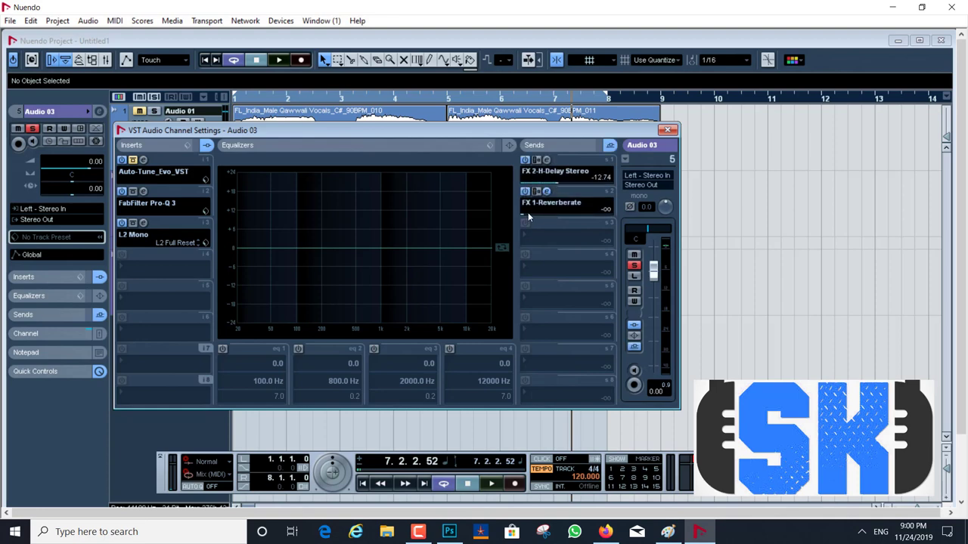
drag(528, 217, 552, 217)
key(space)
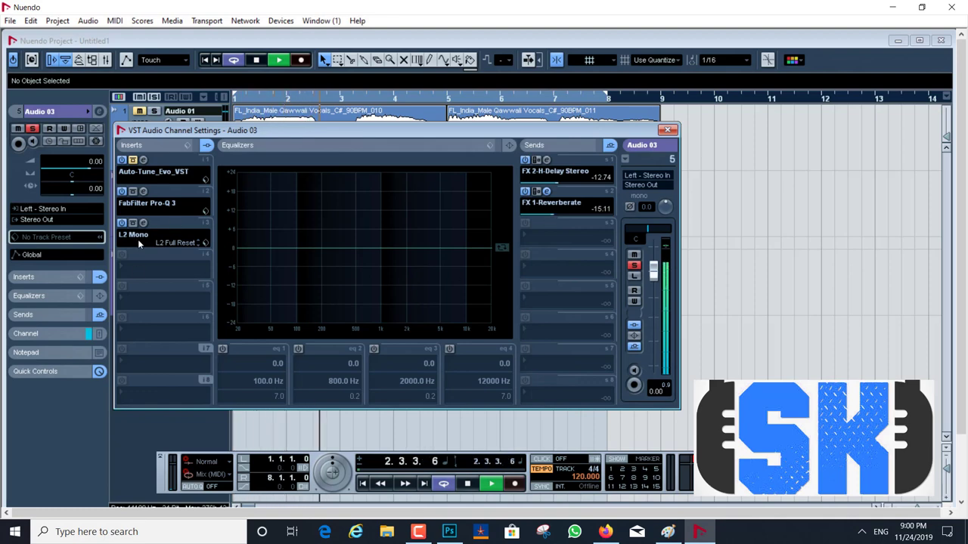
Adjust Audio 03's L2 Mono to out ceiling -5.2 and threshold -10.4 during playback, and close its plug-in and channel settings windows
click(166, 233)
drag(446, 258, 446, 274)
drag(370, 301, 370, 306)
drag(446, 277, 446, 273)
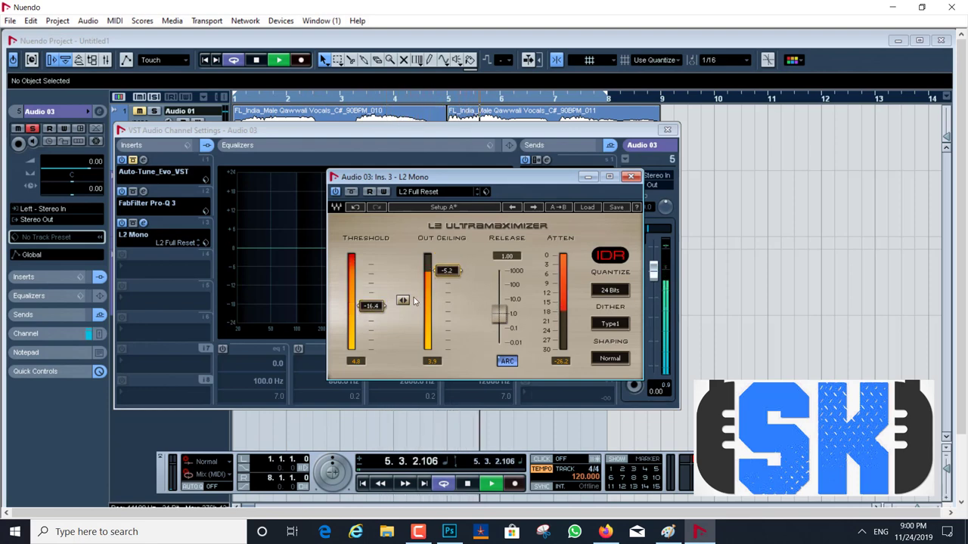
drag(370, 305, 371, 287)
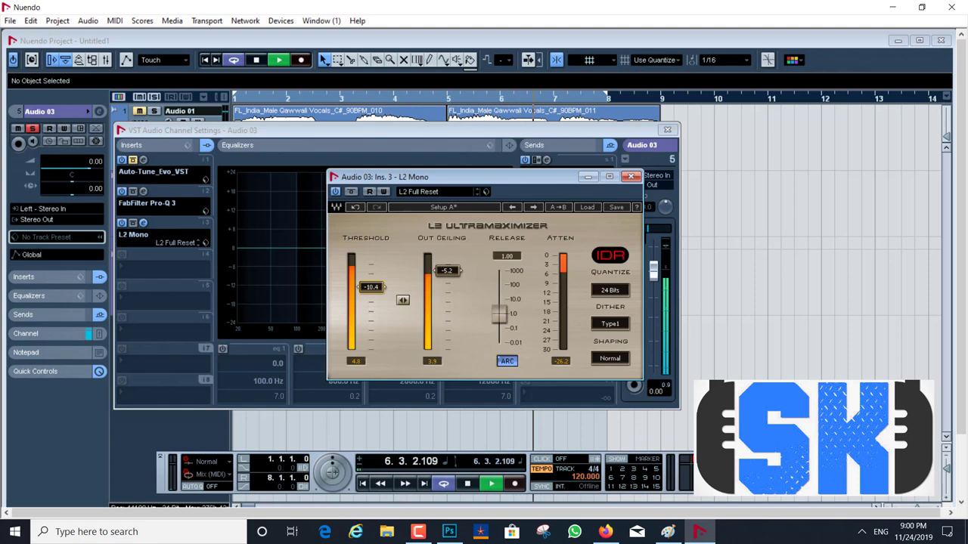
click(630, 177)
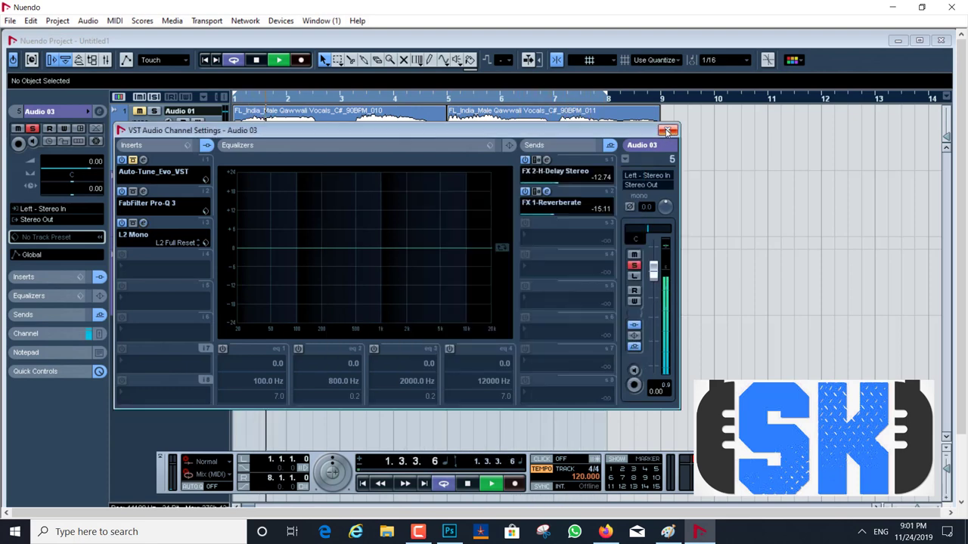
click(667, 131)
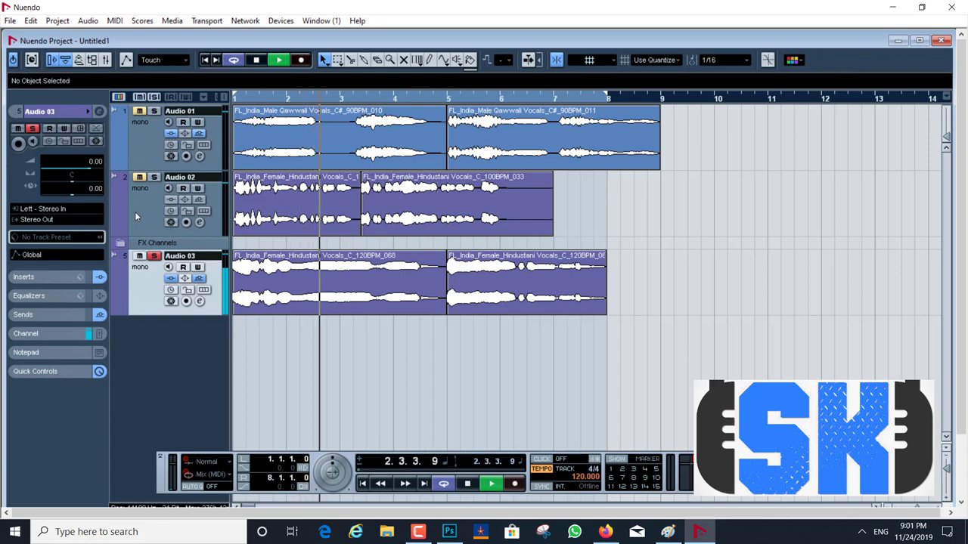
Select the Audio 02 track with its two vocal clips and set the loop range to end at bar 7
click(135, 212)
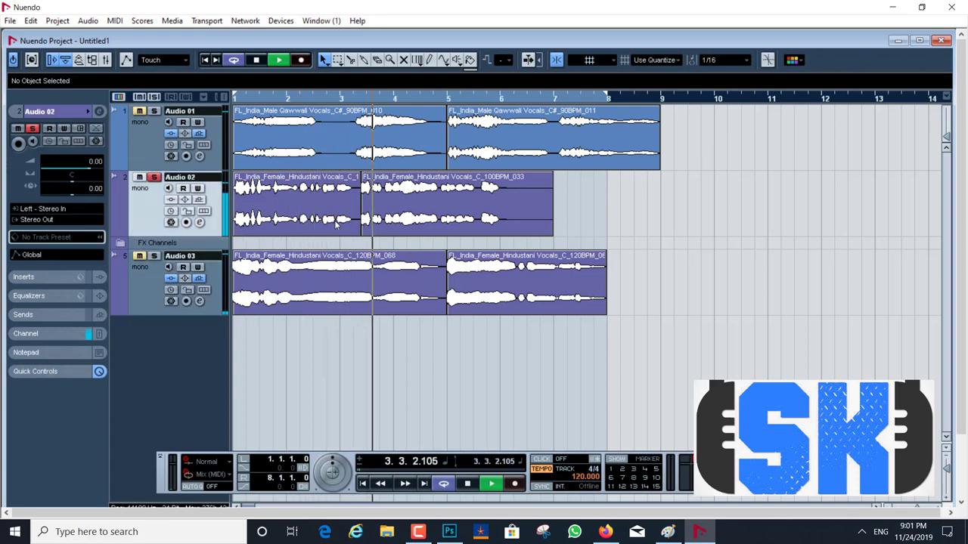
click(266, 209)
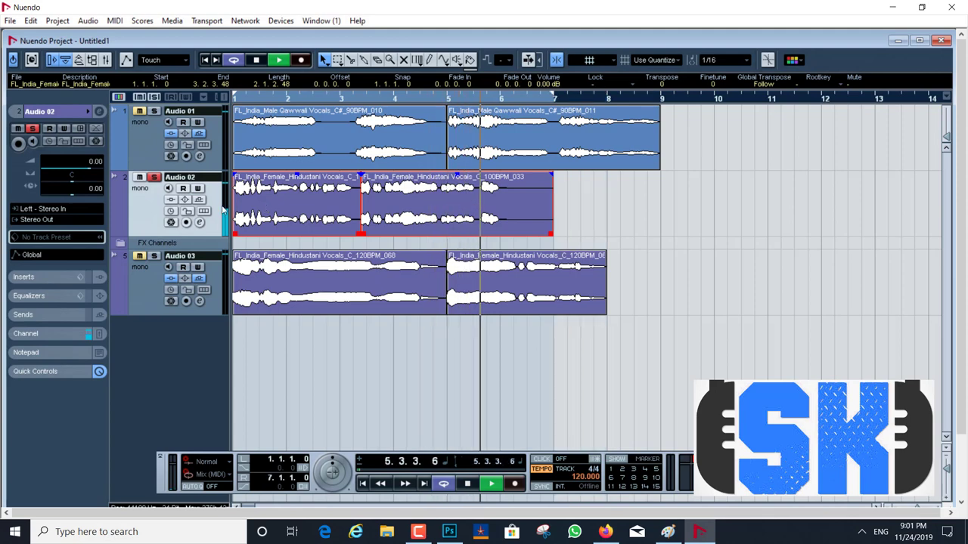
Open the channel settings of Audio 02 and insert the L2 Stereo limiter in its first insert slot
click(199, 222)
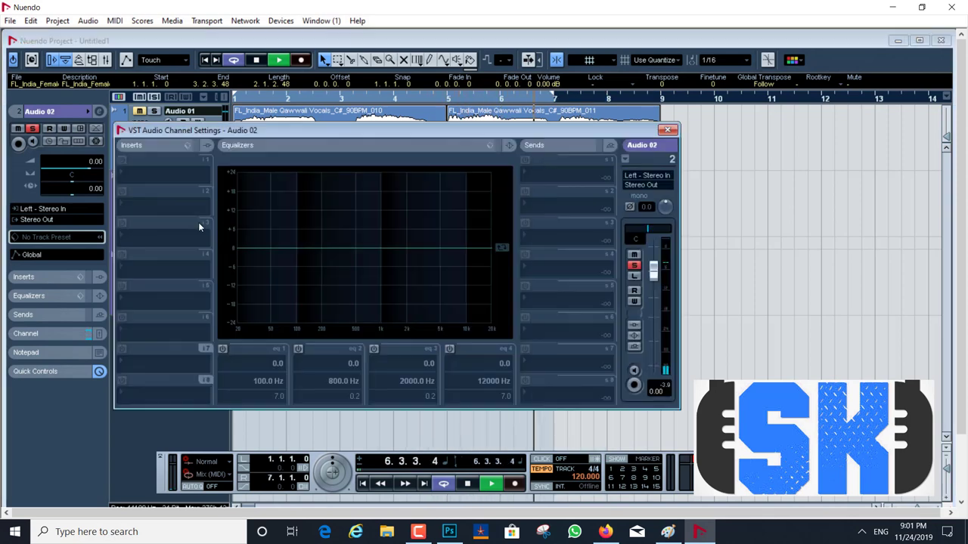
click(180, 196)
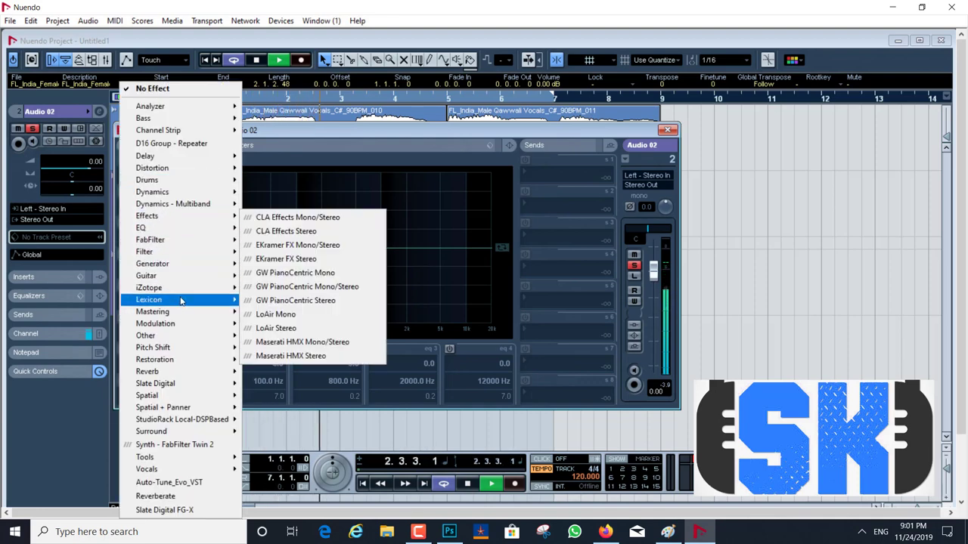
mouse_move(176, 193)
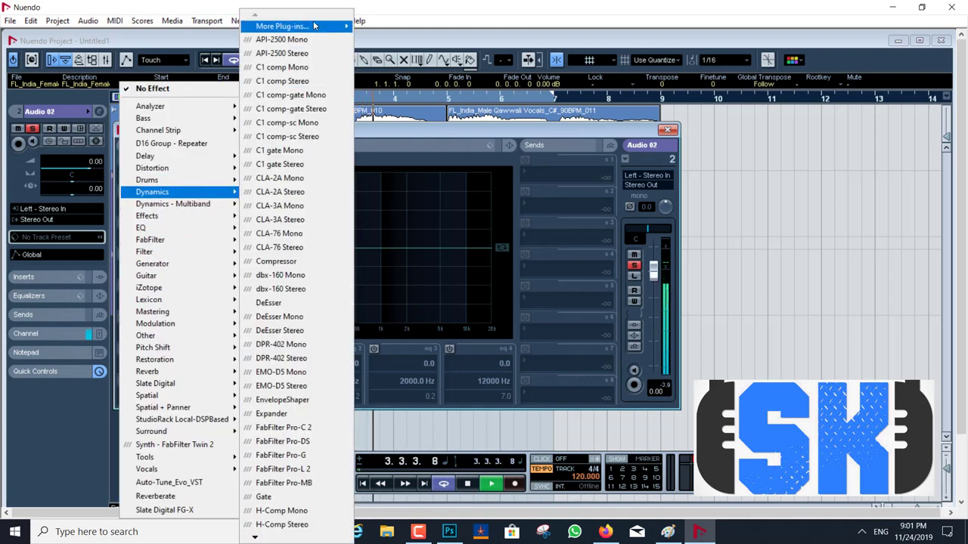
mouse_move(303, 26)
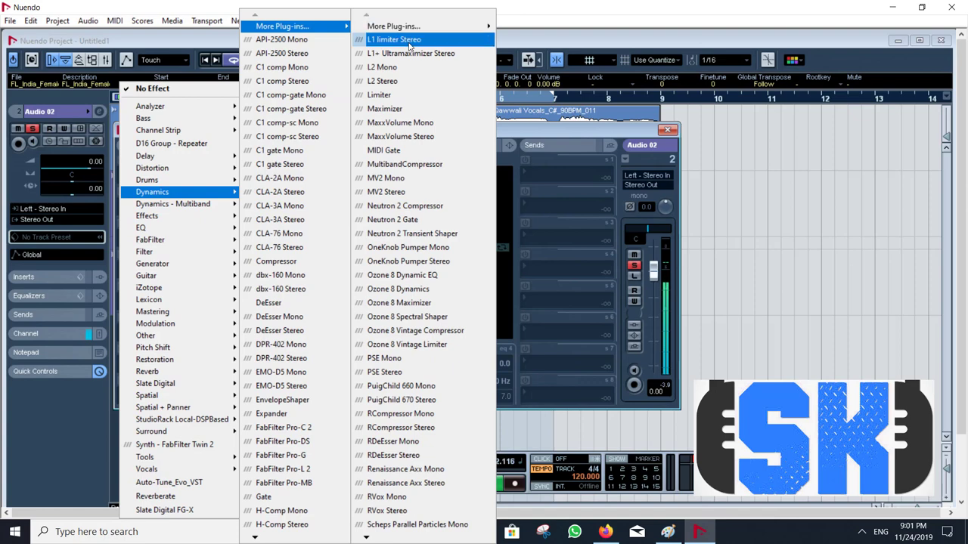
click(394, 87)
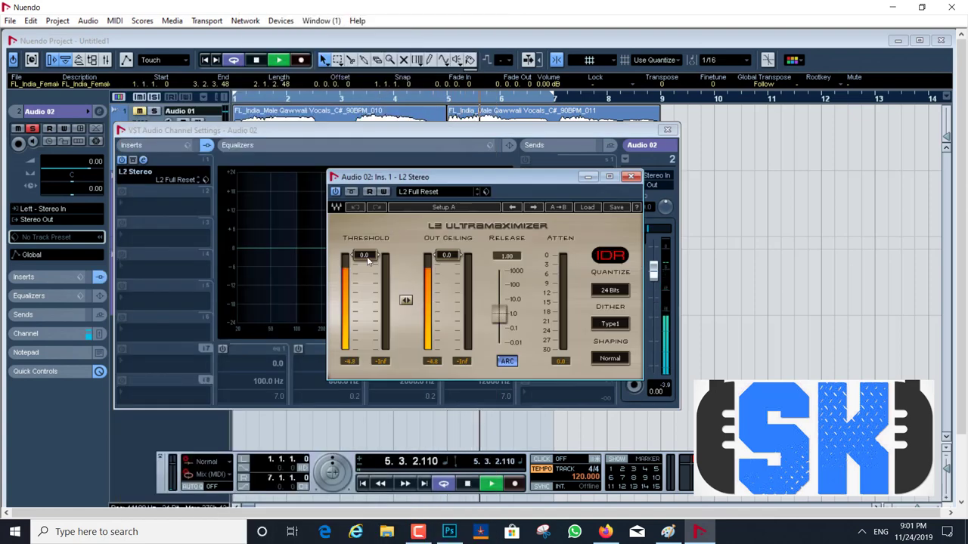
Set Audio 02's L2 Stereo threshold to -5.6 and out ceiling to -2.8, stopping playback and closing the plug-in window
mouse_move(368, 258)
mouse_down()
mouse_move(366, 282)
mouse_move(369, 273)
mouse_up()
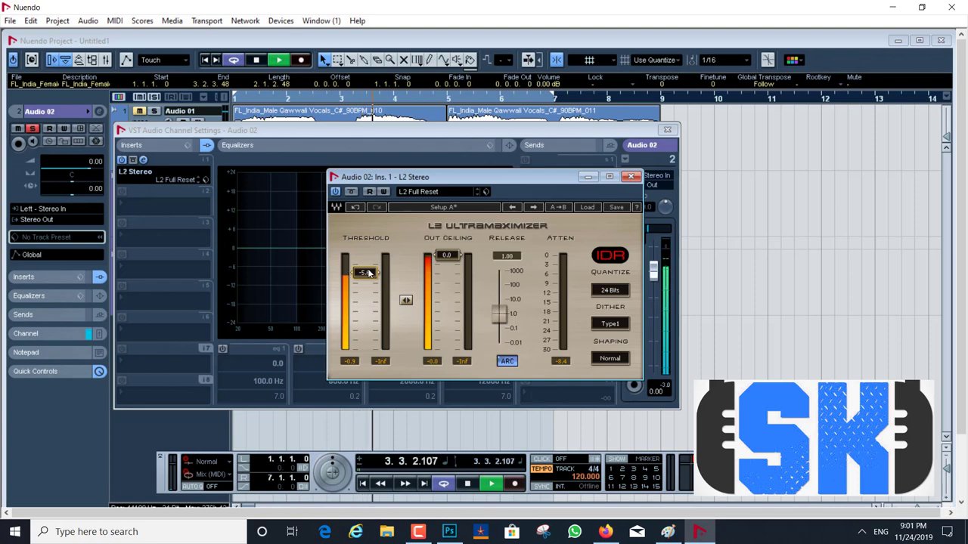
key(space)
drag(447, 256, 446, 263)
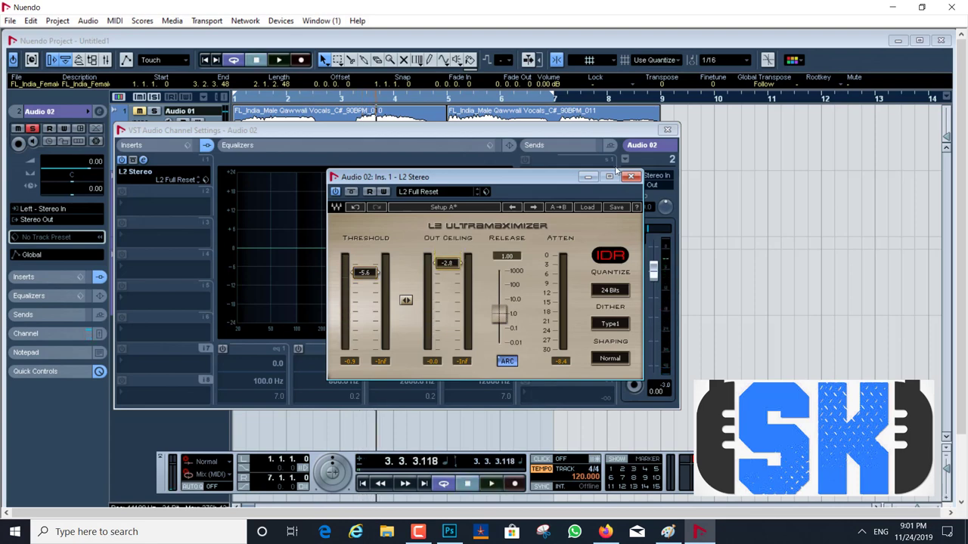
click(631, 177)
Route Audio 02's first send to FX 2-H-Delay Stereo, activate it and set its level to -16.62
click(548, 183)
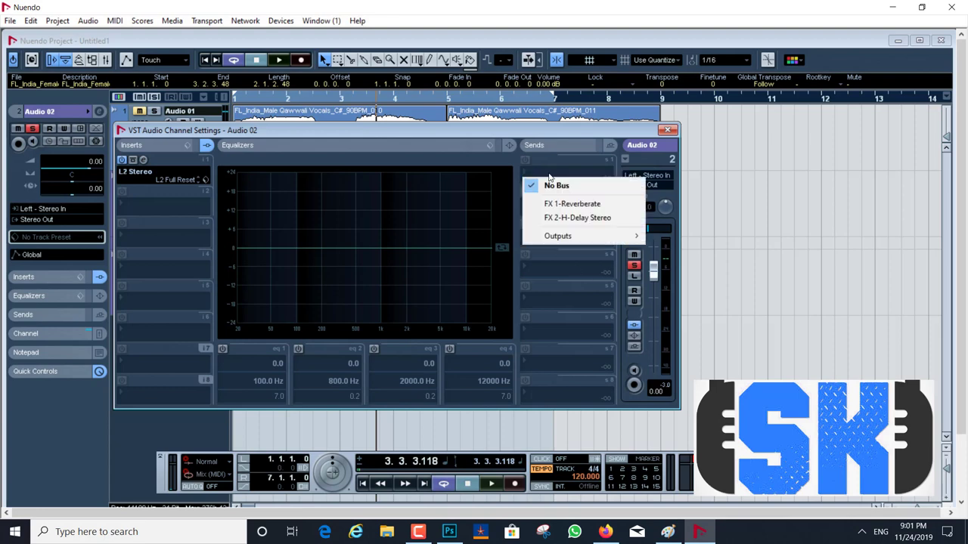
click(575, 219)
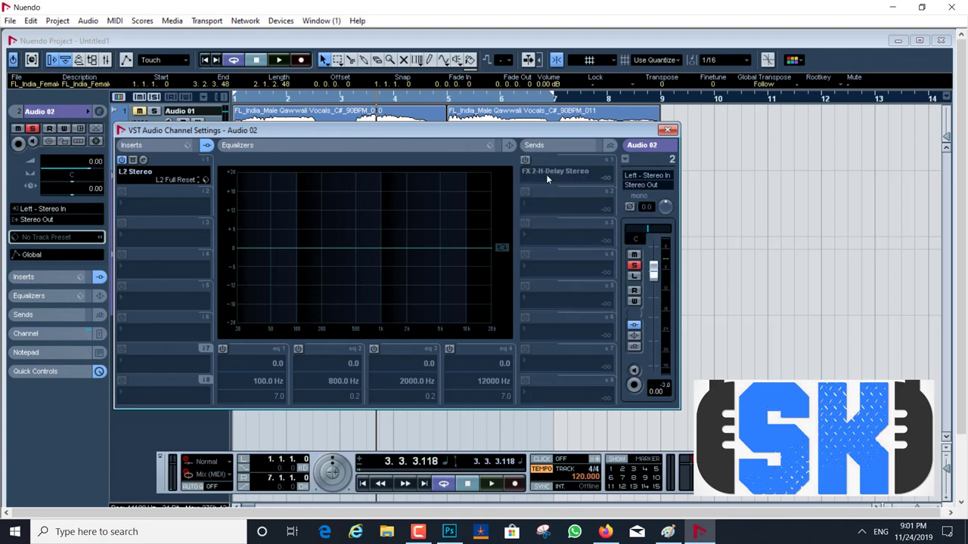
click(526, 161)
drag(524, 182, 555, 180)
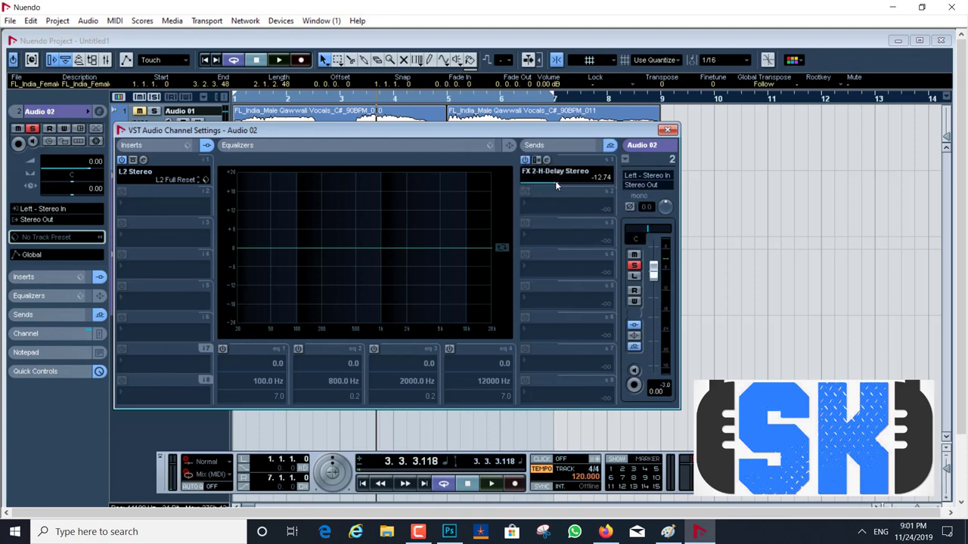
Add an FX 1-Reverberate send at -16.62, set the delay send to -12.12, start playback and close Audio 02's channel settings
click(546, 206)
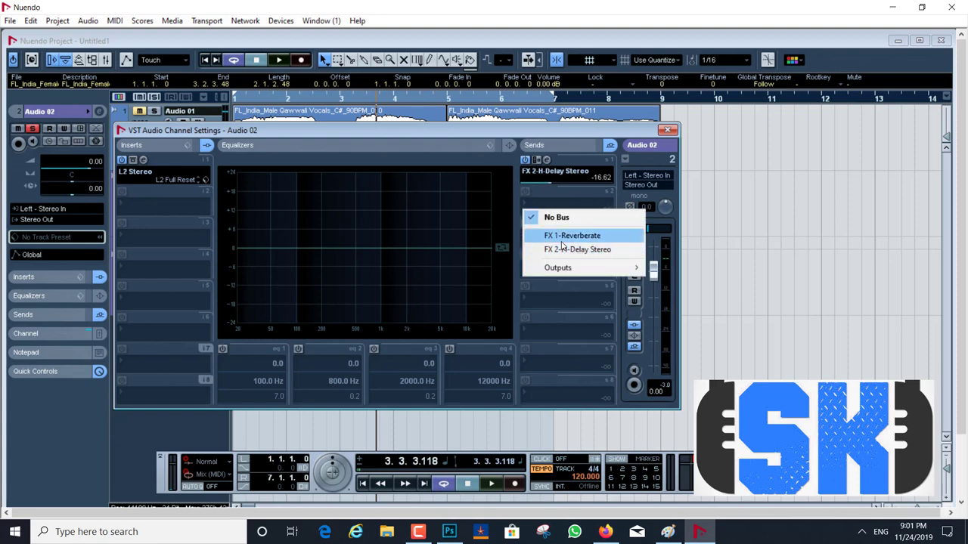
click(562, 236)
drag(524, 212, 557, 181)
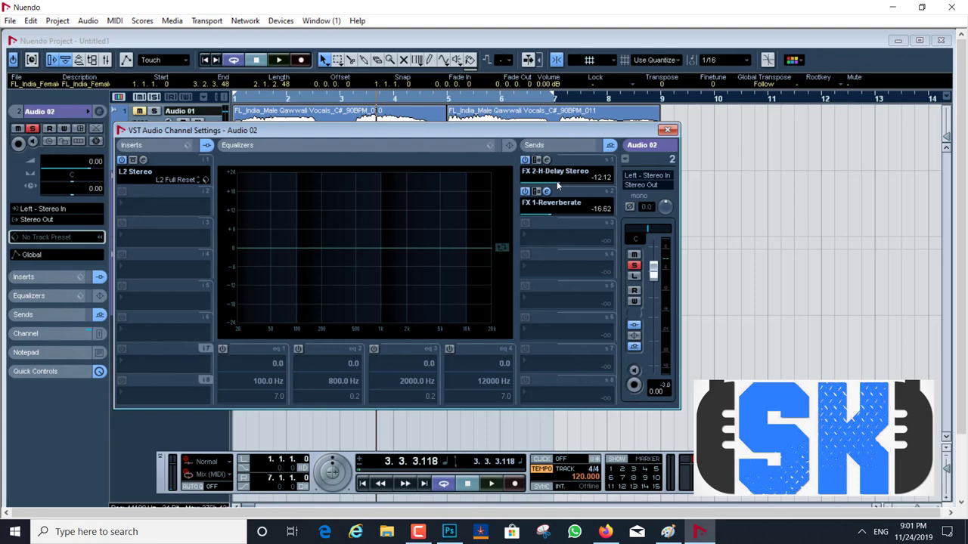
key(space)
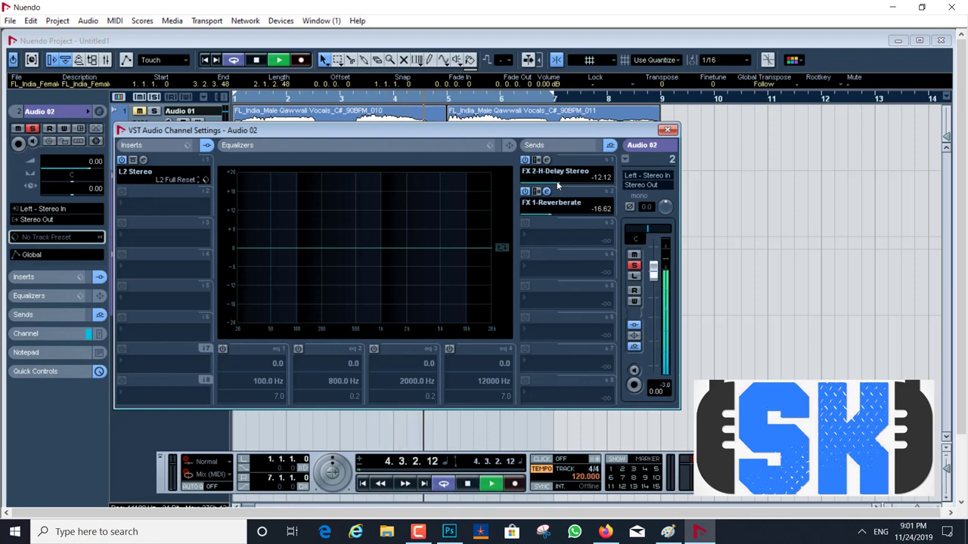
click(667, 132)
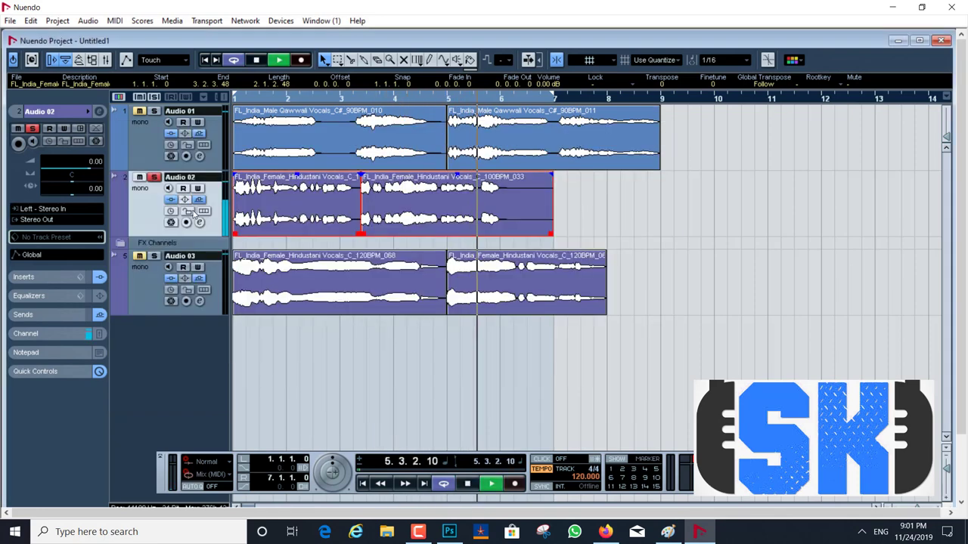
Expand the FX Channels folder, solo the reverb and delay channels, reselect Audio 02 and stop playback
click(128, 242)
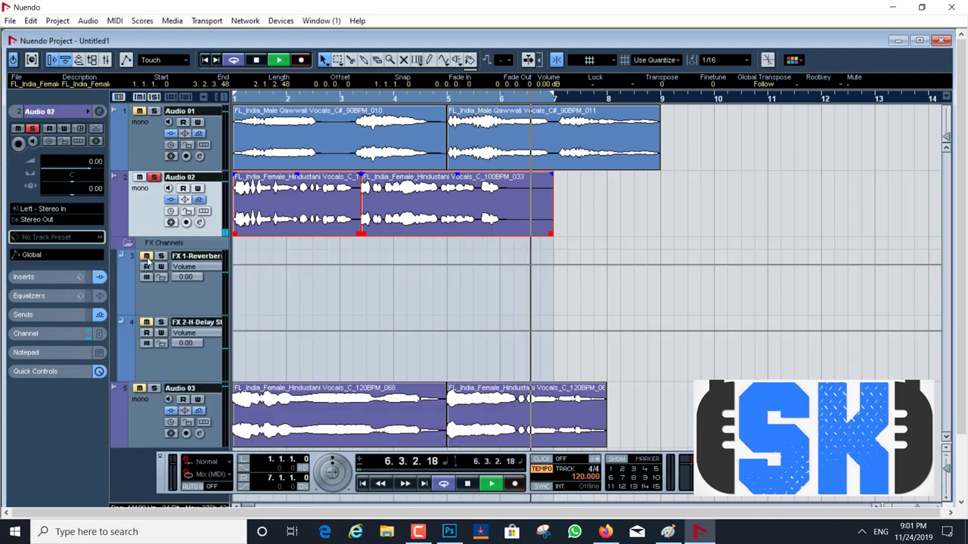
click(148, 291)
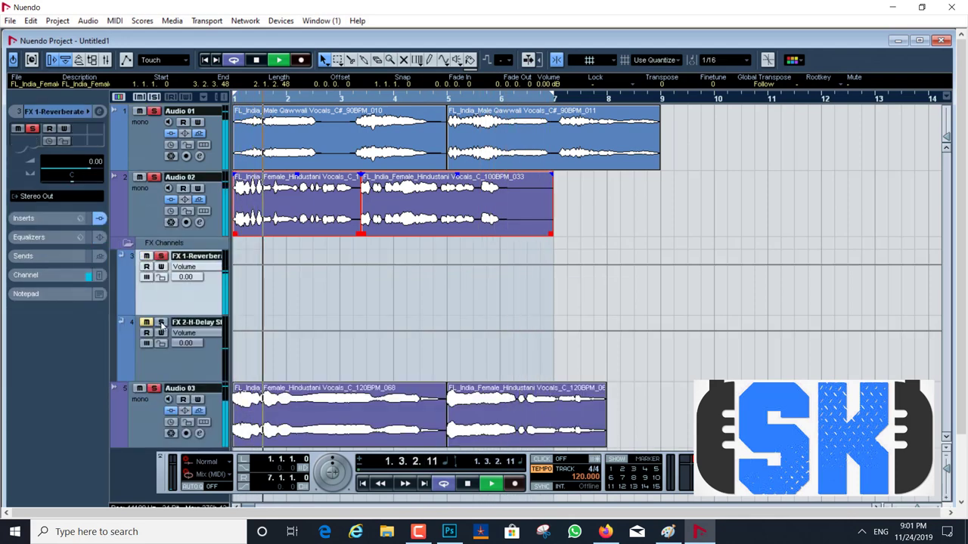
click(160, 335)
click(152, 221)
key(space)
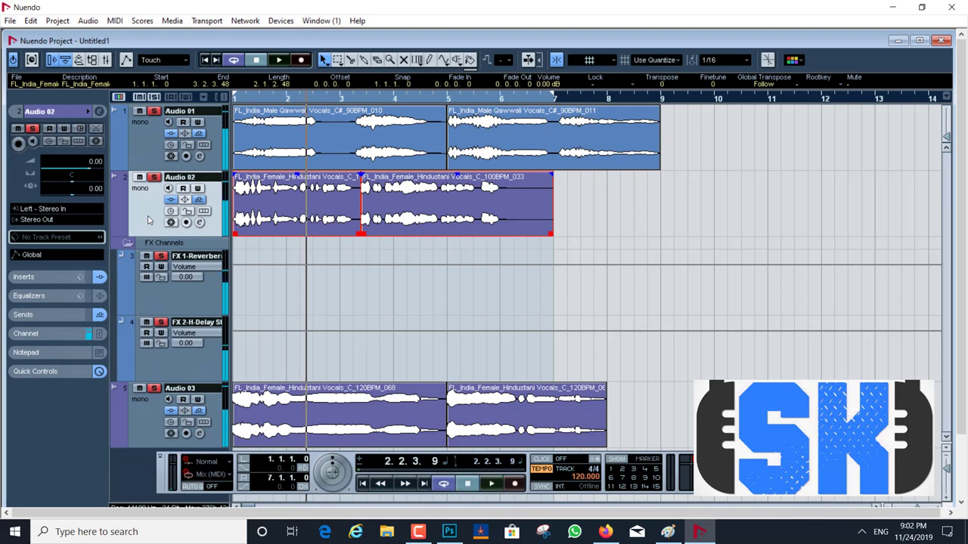
Mute Audio 01 and Audio 03 and resume playback with Audio 02 and its effects channels soloed
click(140, 112)
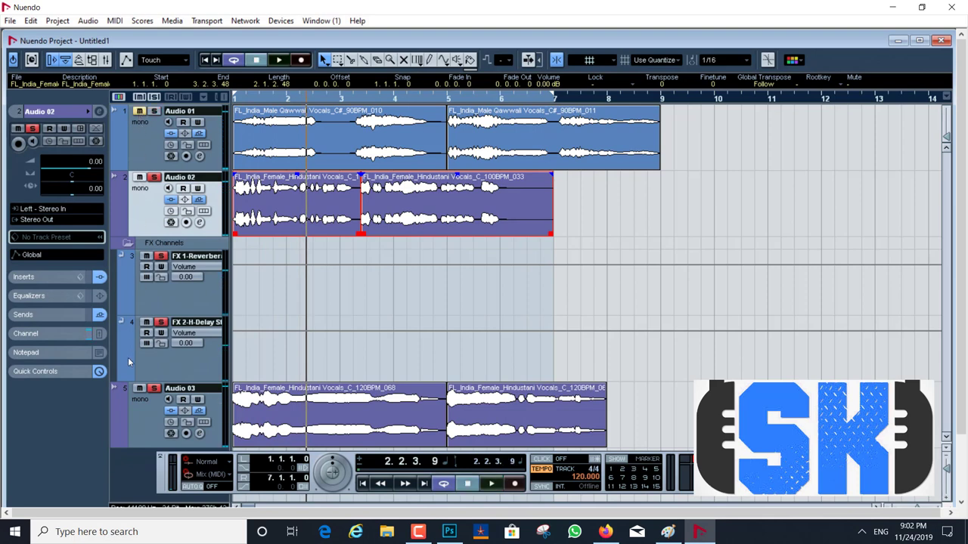
click(142, 392)
key(space)
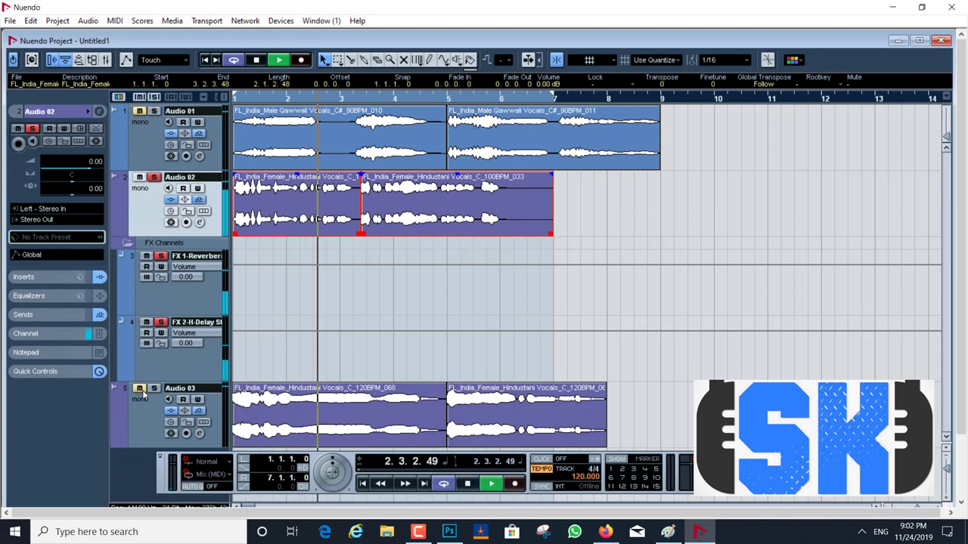
Reopen Audio 02's channel settings, readjust its delay and reverb send levels during playback, and close the window
click(199, 222)
drag(555, 182, 549, 213)
click(546, 181)
click(667, 130)
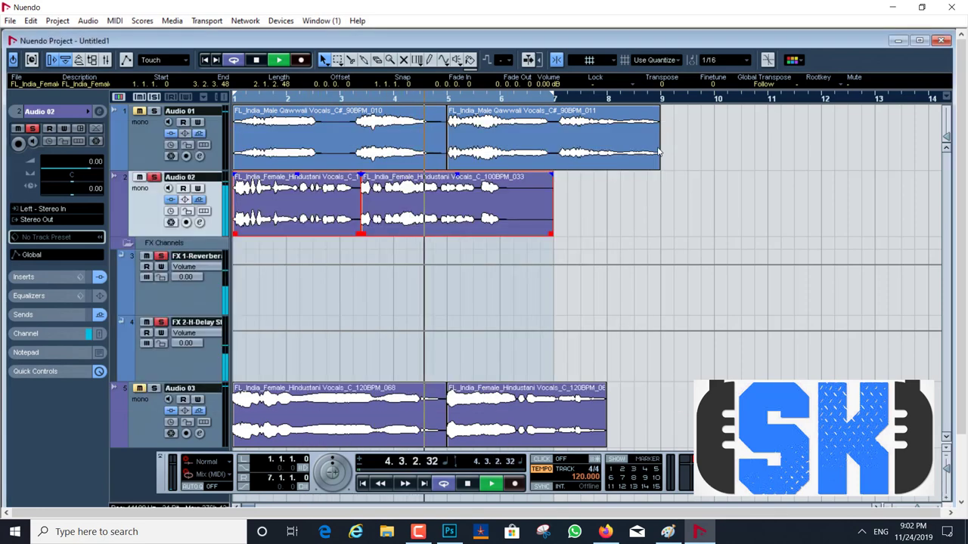